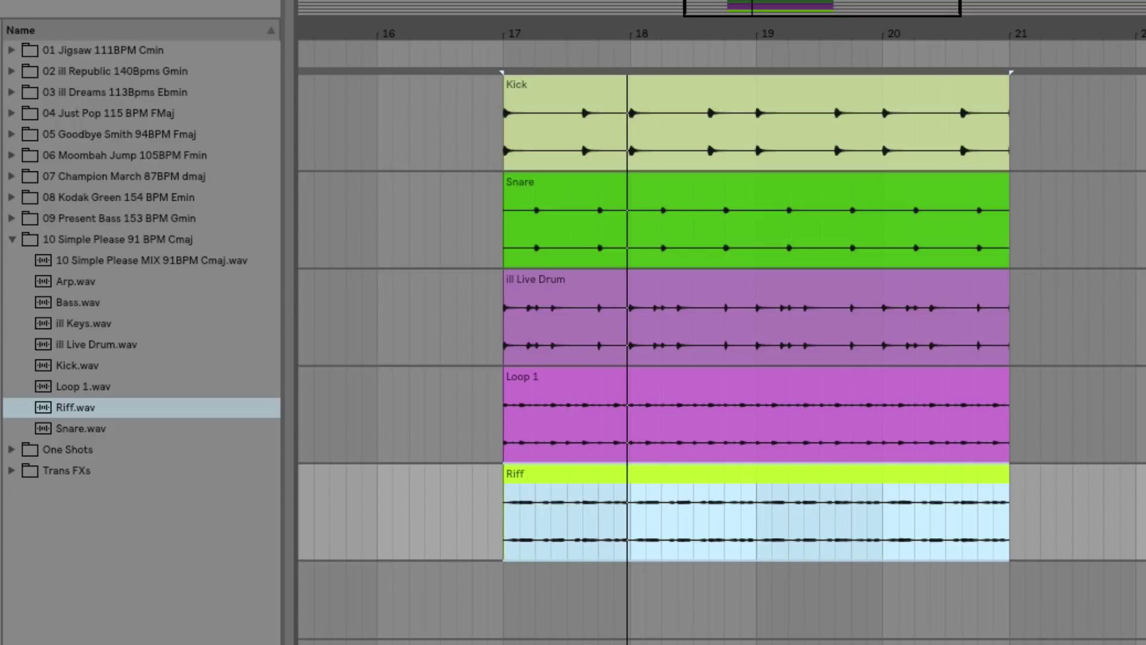
# Select the empty bars 17 to 21 on the Bass Bounce track below Riff and listen to the looped drums and riff
pyautogui.press('Down')
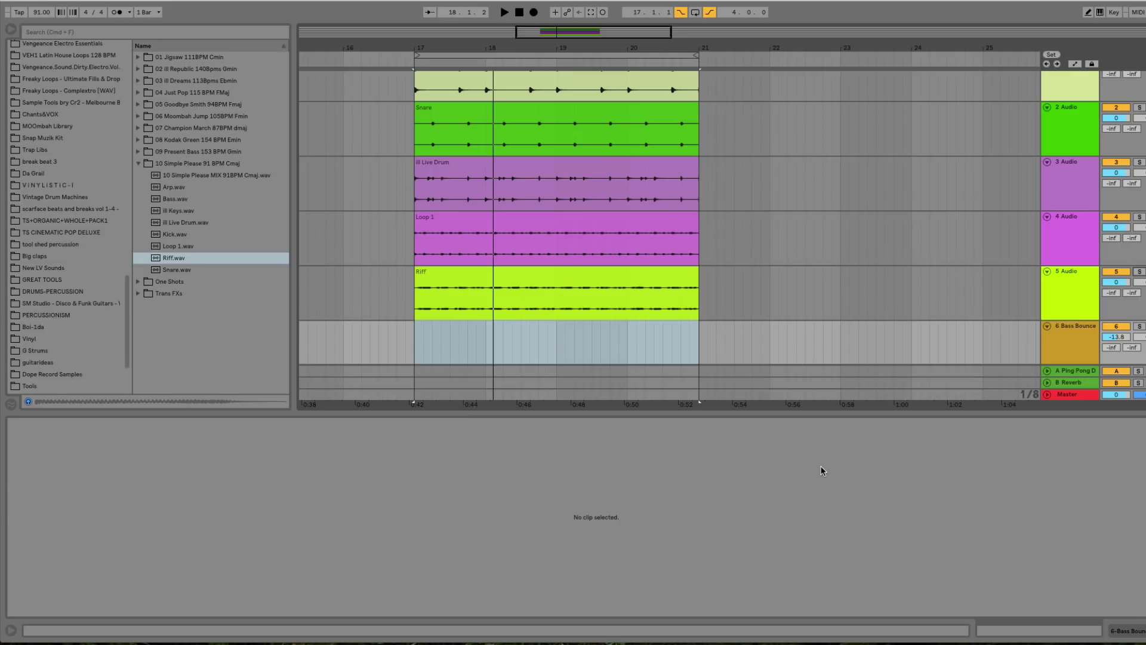
pyautogui.press('space')
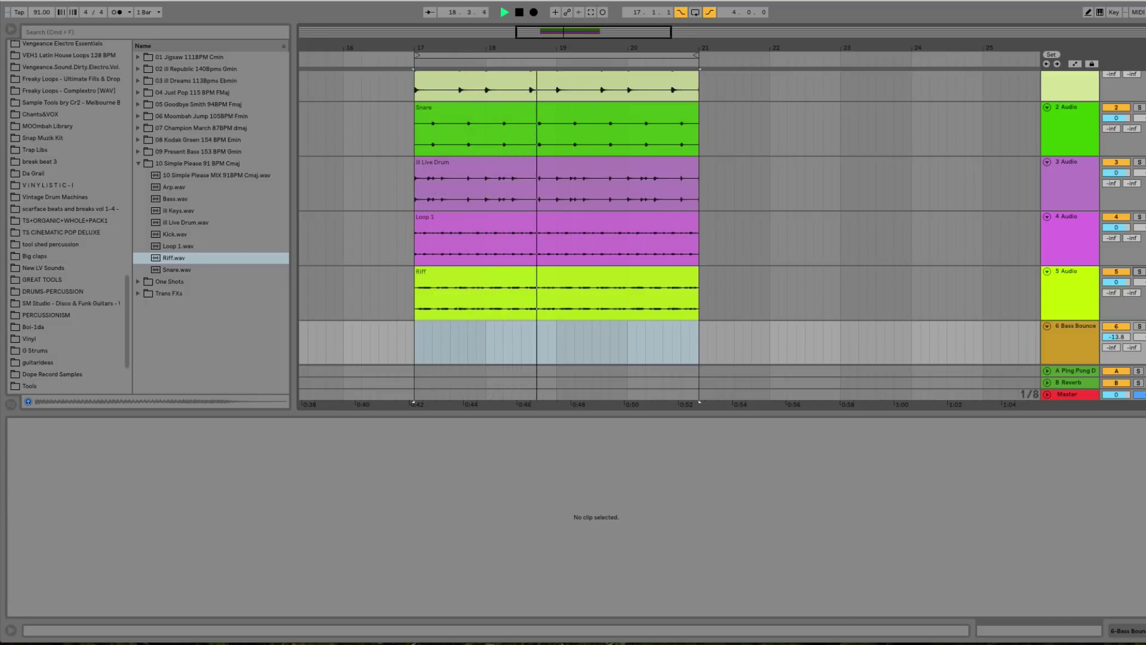
pyautogui.press('space')
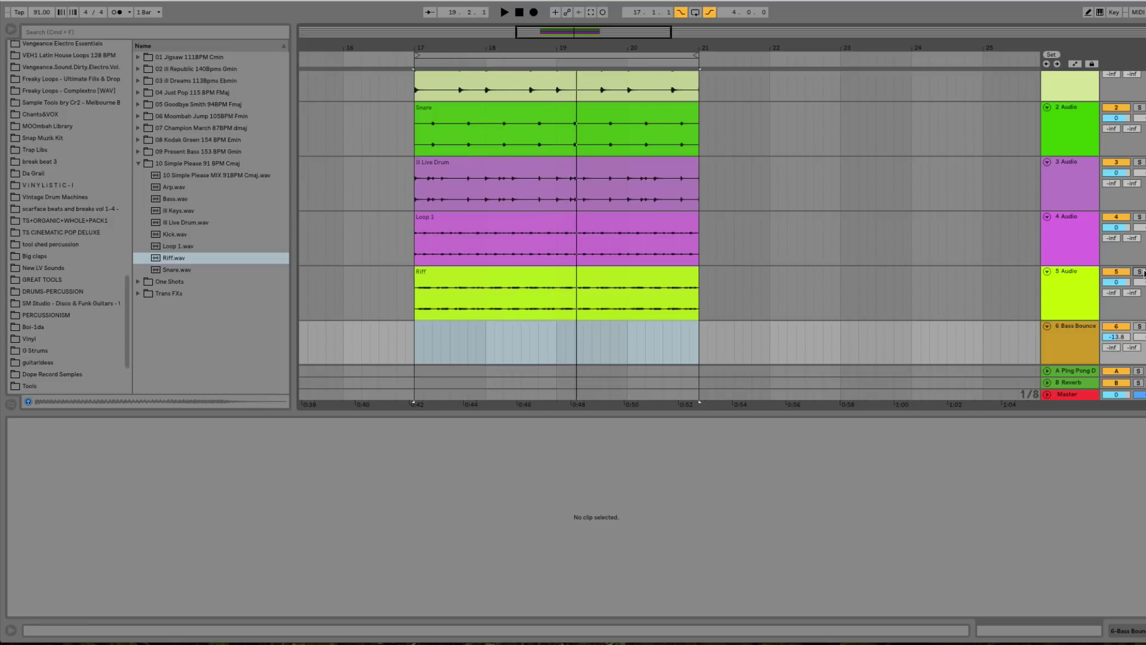
# Solo the Riff track, listen to it alone to find its chords, and unsolo it
pyautogui.click(1144, 273)
pyautogui.press('space')
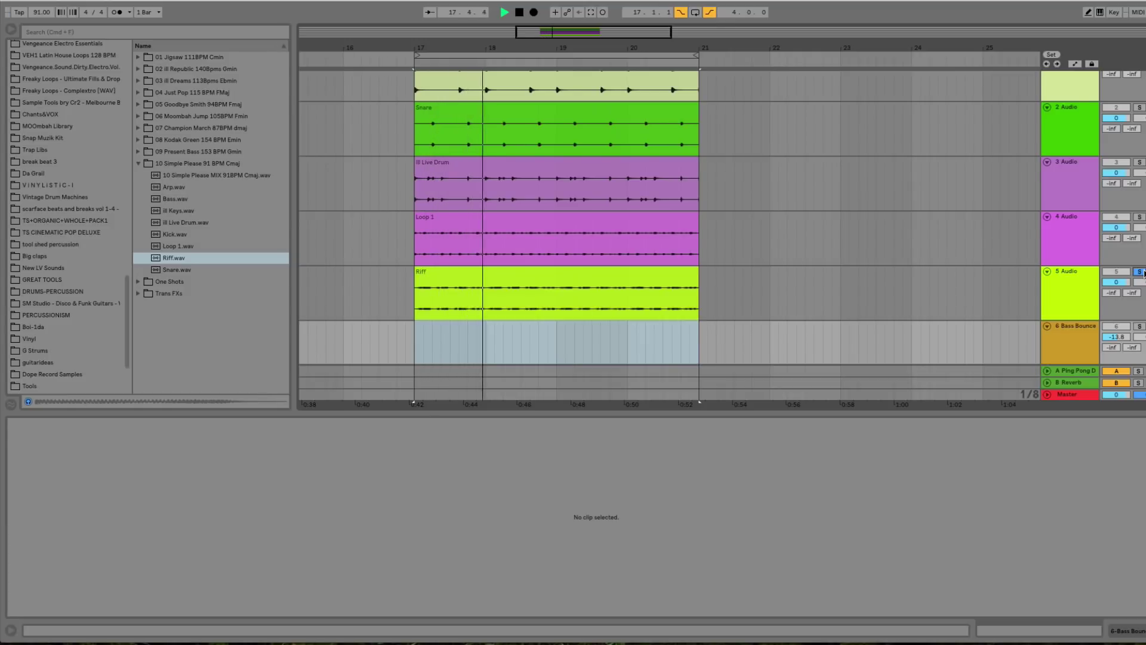
pyautogui.press('space')
pyautogui.click(1139, 272)
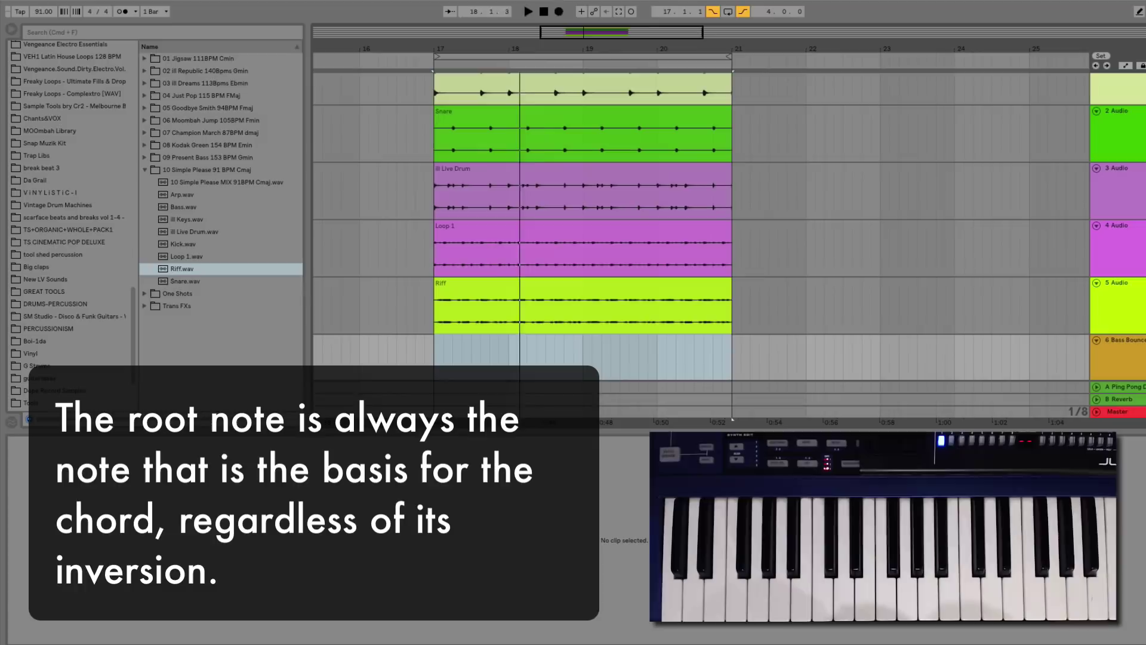
# Record a root-note bass line using C3, G2, E3 and F3 on the Bass Bounce track over bars 17 to 21, and open its notes in an enlarged editor
pyautogui.press('F9')
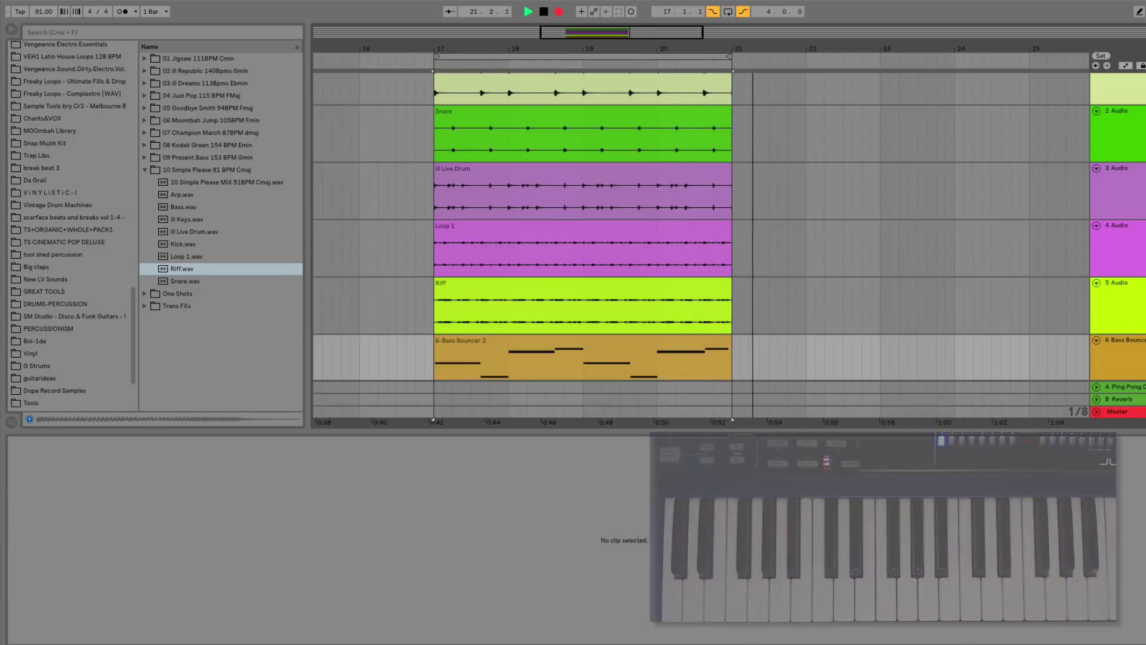
pyautogui.press('space')
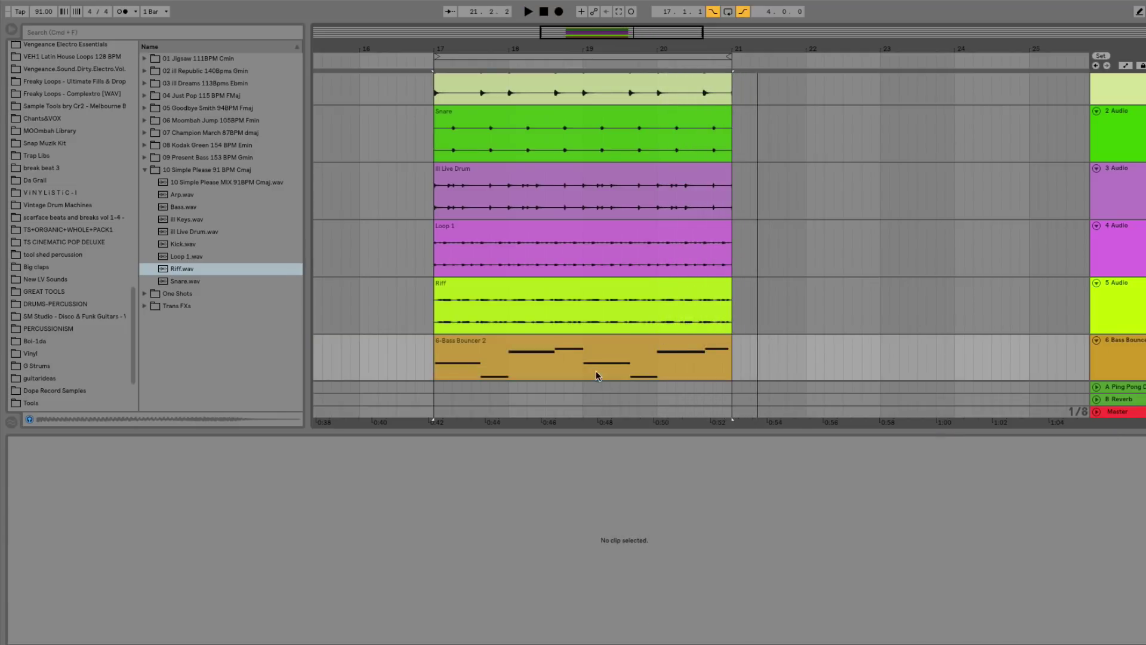
pyautogui.click(598, 342)
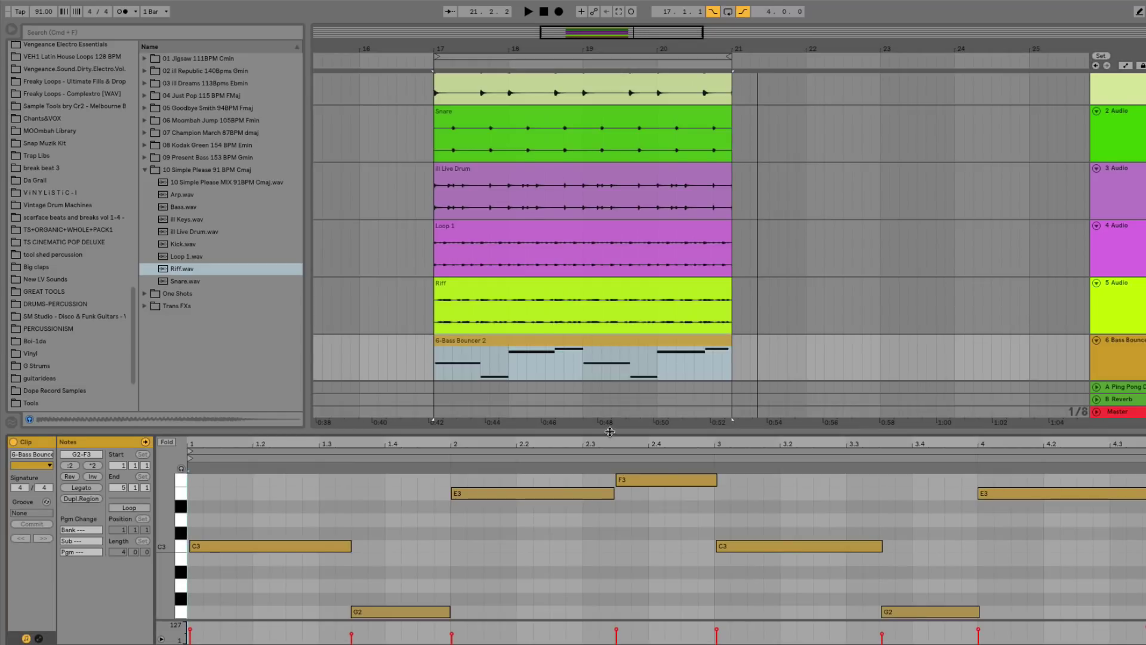
pyautogui.moveTo(610, 432); pyautogui.dragTo(607, 411)
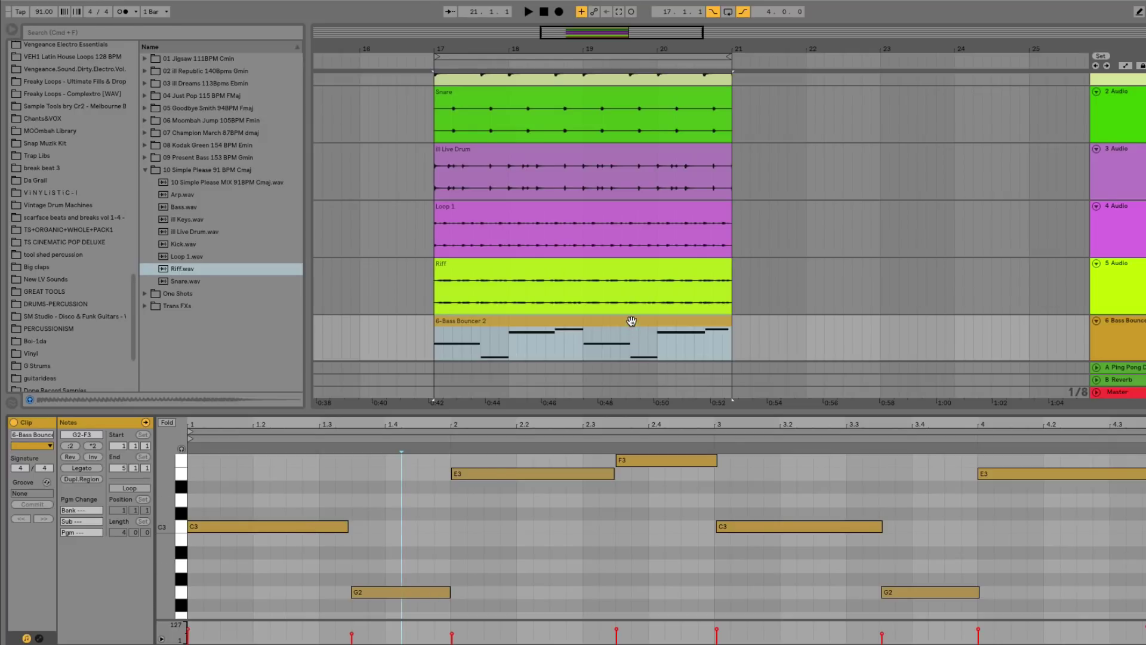
# Record a new four-bar bass line with passing notes on the Bass Bounce track from bar 17, and open the clip's notes
pyautogui.press('F9')
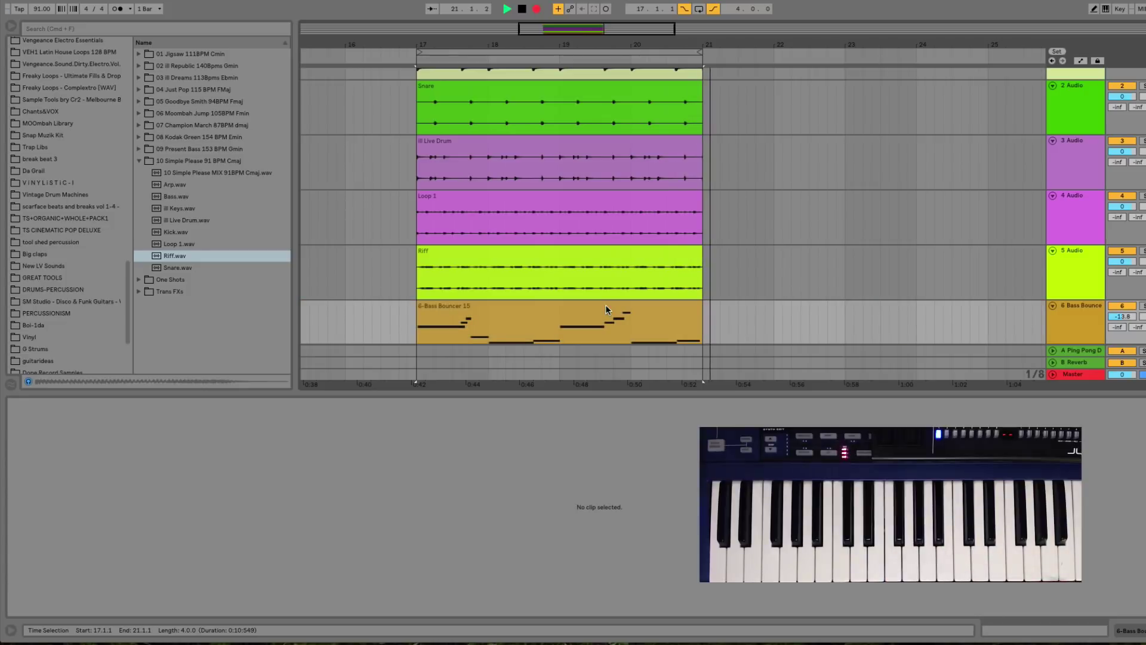
pyautogui.press('space')
pyautogui.click(562, 313)
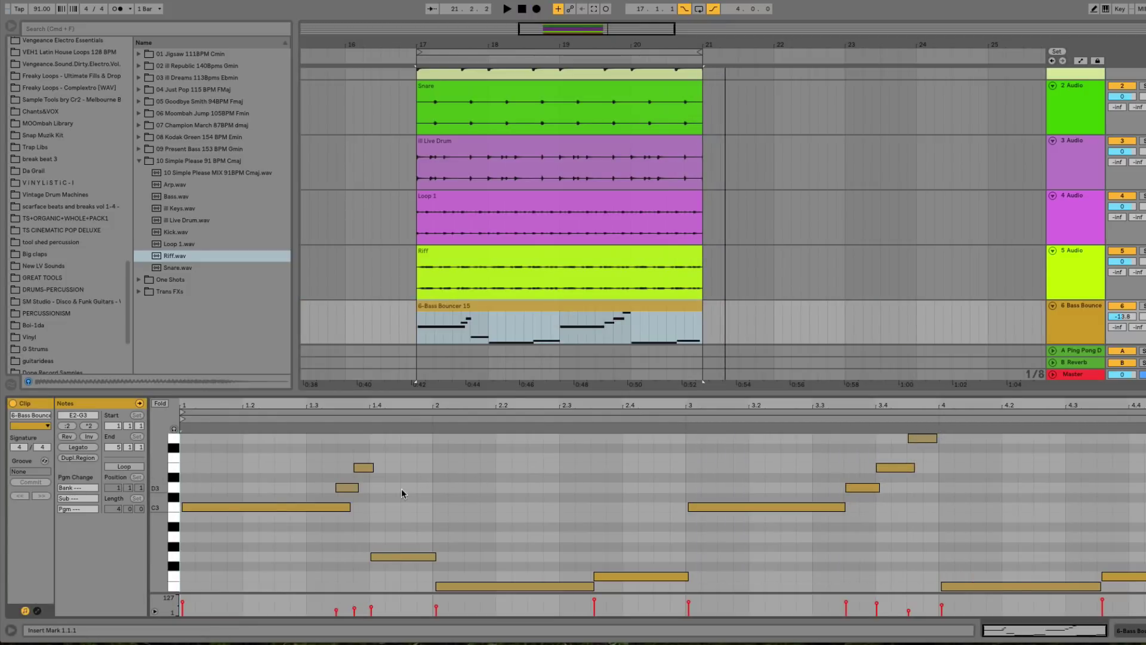
# Examine the main root notes in the bass clip, selecting the C3 and E2 notes that start each bar
pyautogui.click(303, 507)
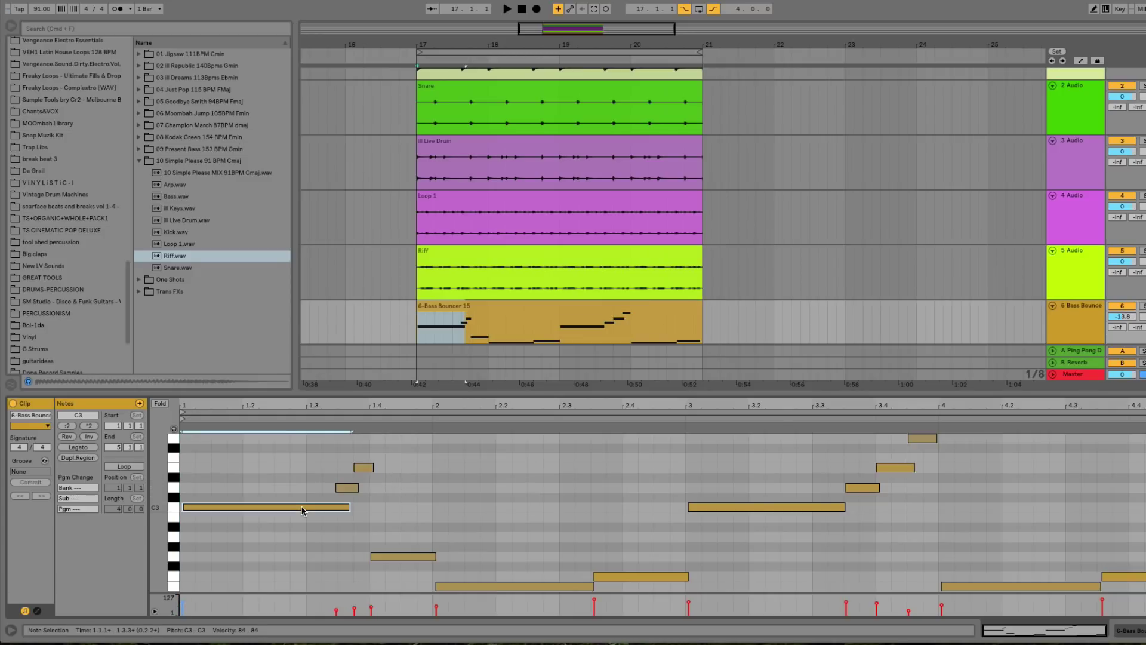
pyautogui.click(555, 585)
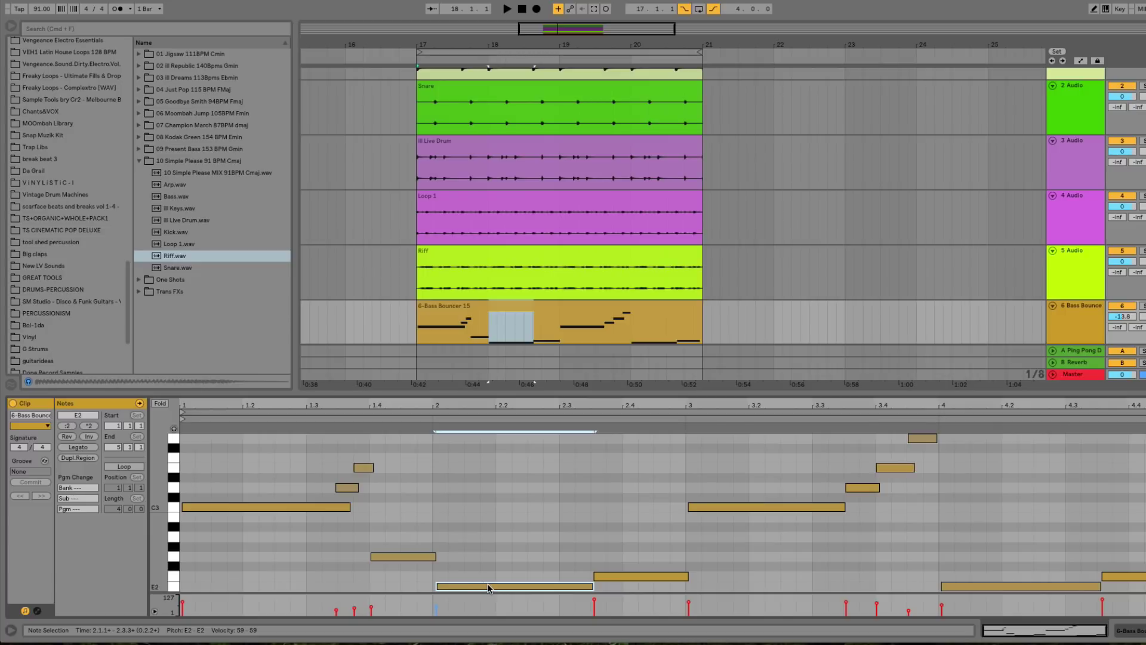
pyautogui.click(824, 507)
pyautogui.click(1013, 587)
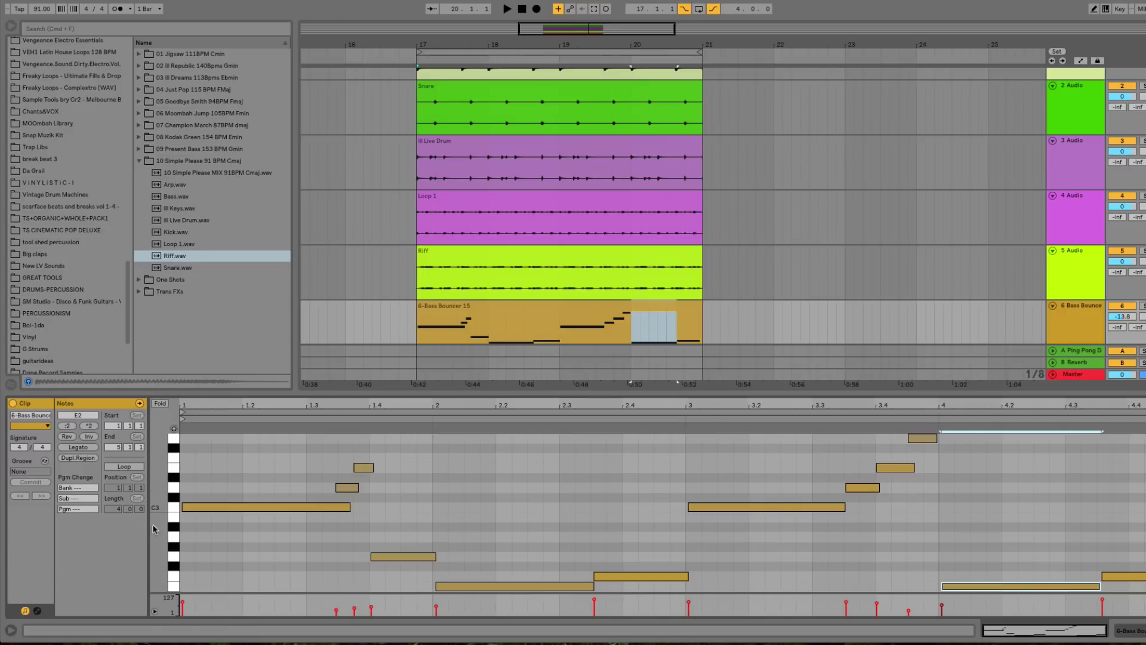
pyautogui.click(215, 504)
# Select the short D3 and E3 passing notes in the first bar, and play the clip from 1.4.3
pyautogui.moveTo(332, 456); pyautogui.dragTo(385, 490)
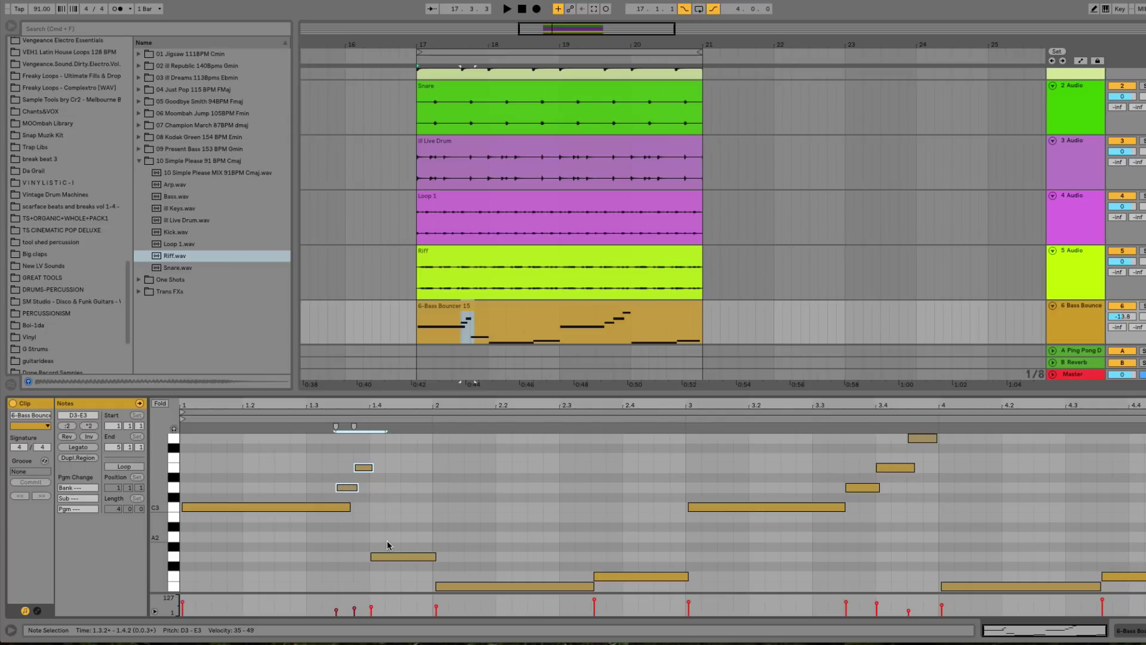
pyautogui.click(397, 496)
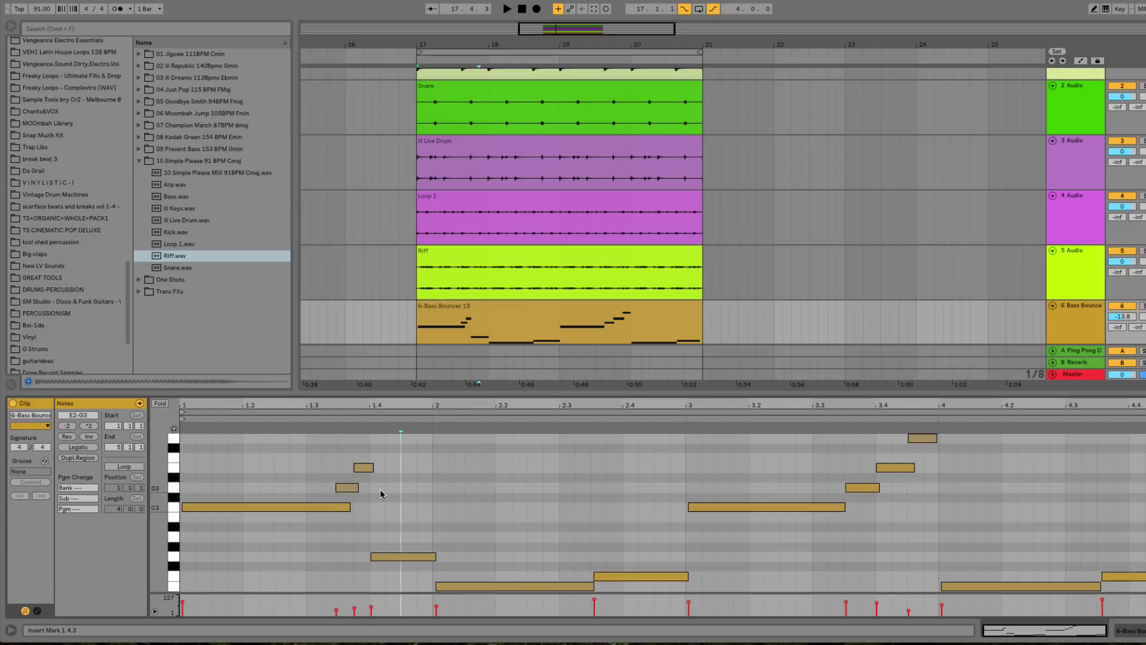
pyautogui.press('space')
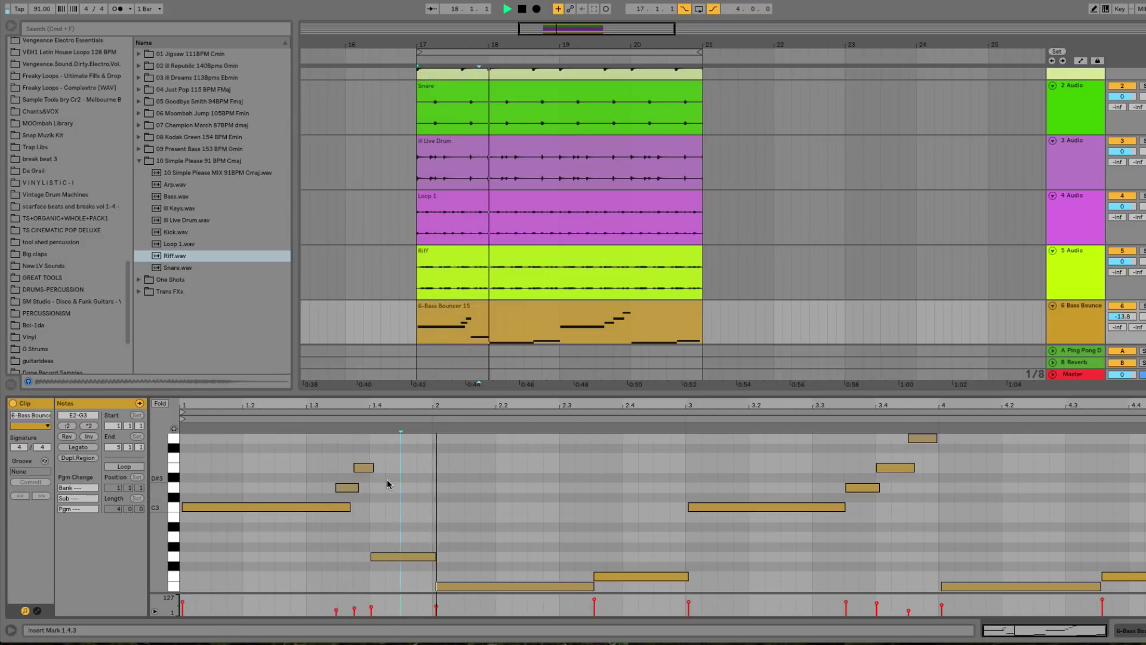
pyautogui.press('space')
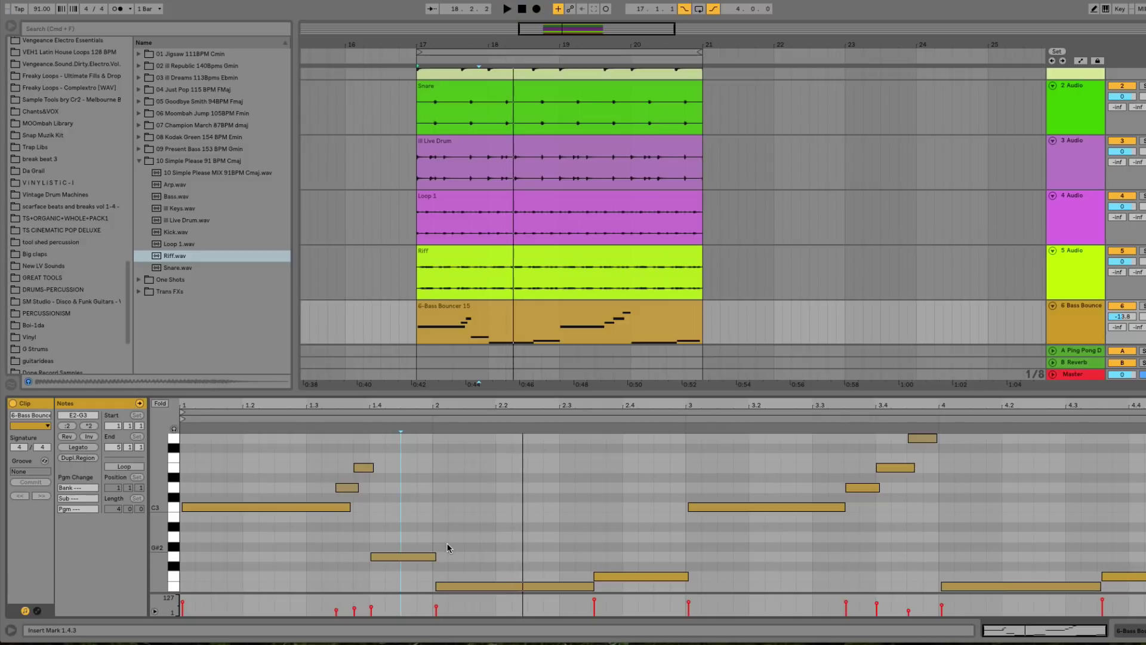
# Enable note preview, copy the E2 note at bar 2 up an octave to E3, deactivate the original E2, and play the result
pyautogui.click(478, 586)
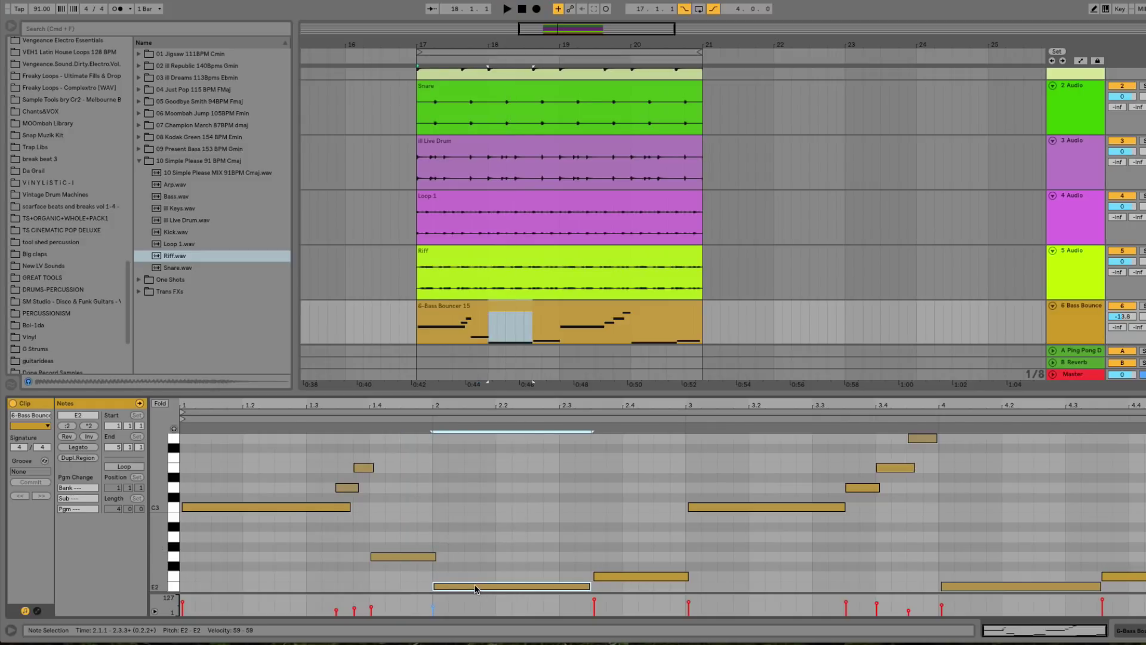
pyautogui.click(174, 429)
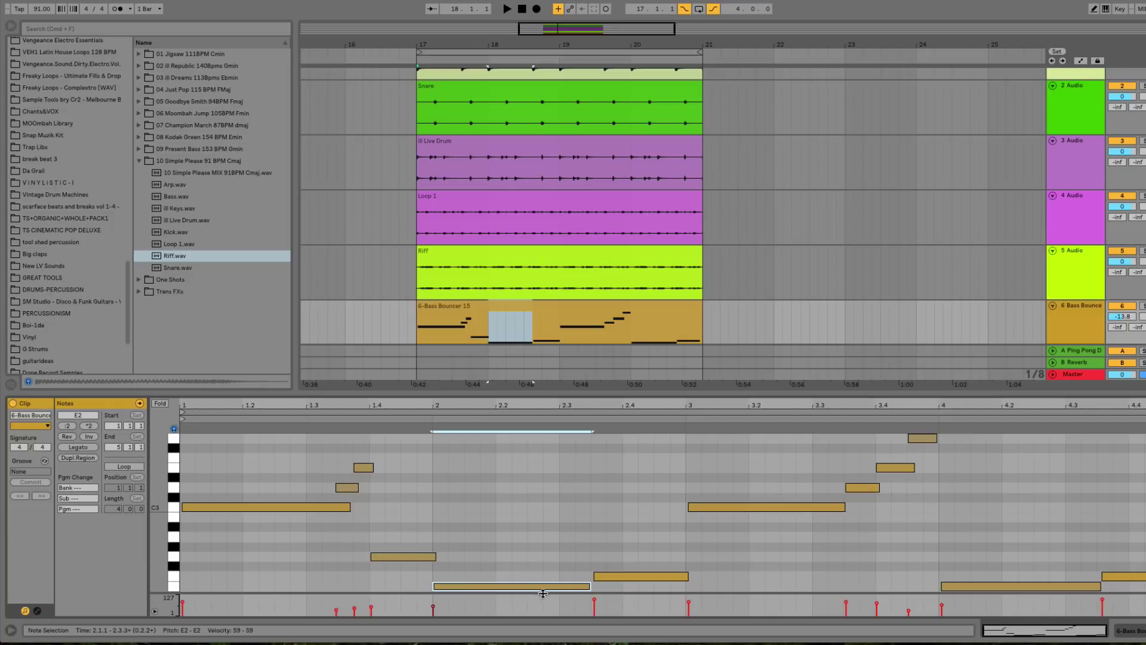
pyautogui.moveTo(510, 587); pyautogui.dragTo(505, 471)
pyautogui.click(508, 587)
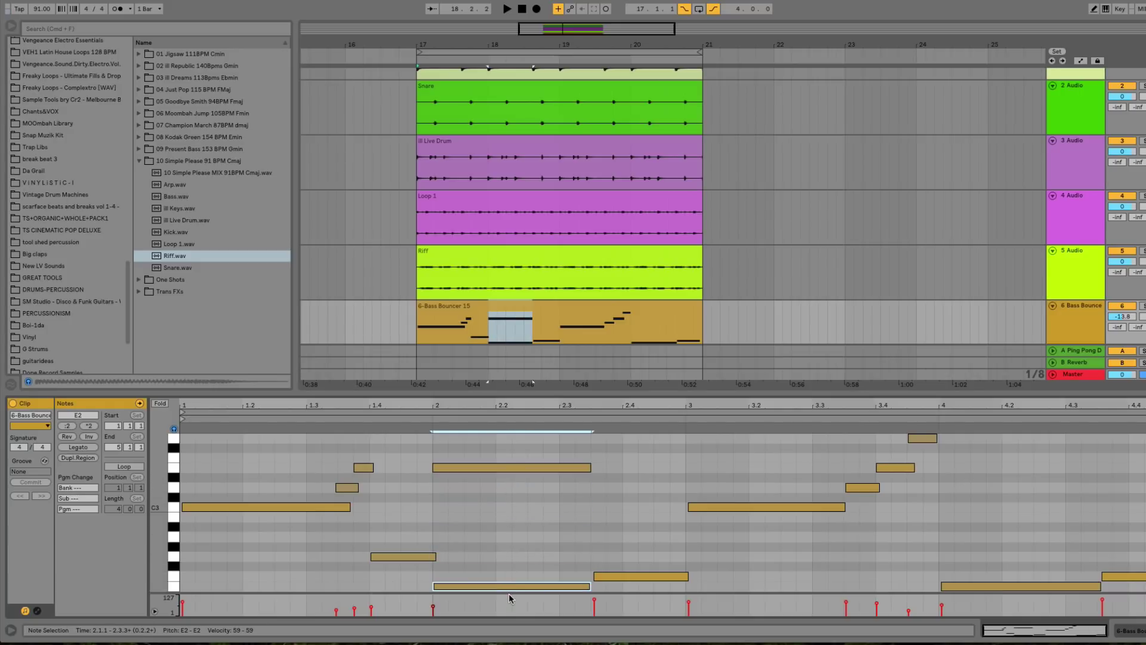
pyautogui.press('space')
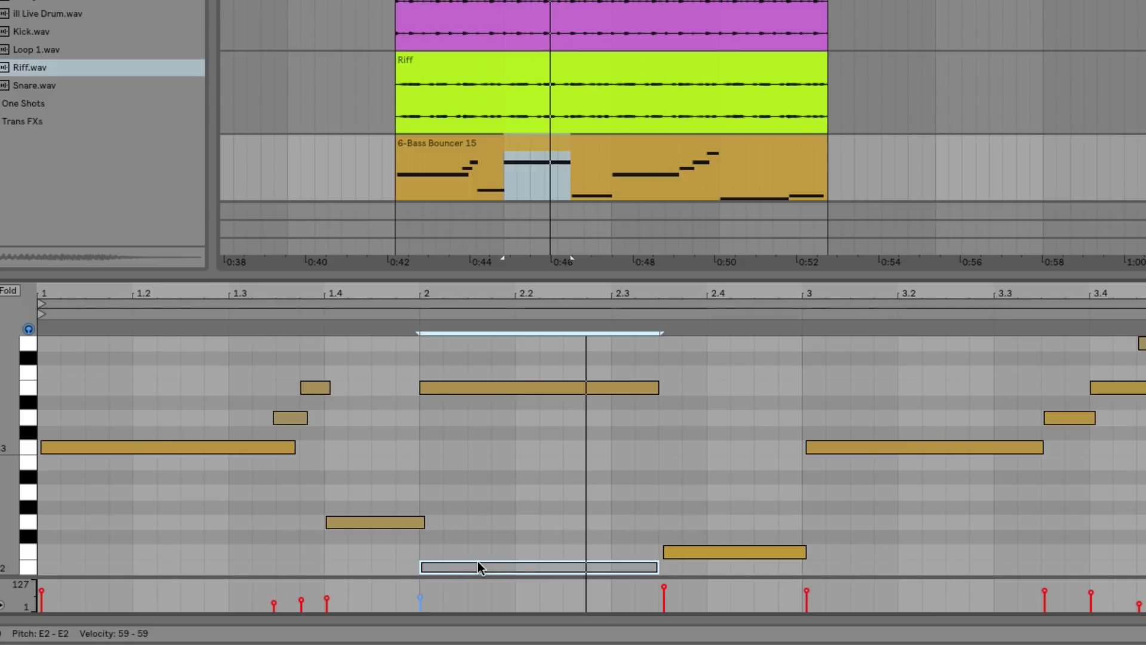
# Audition the first bar's notes one by one: the passing D3 and E3, the root C3, and the G2
pyautogui.click(325, 418)
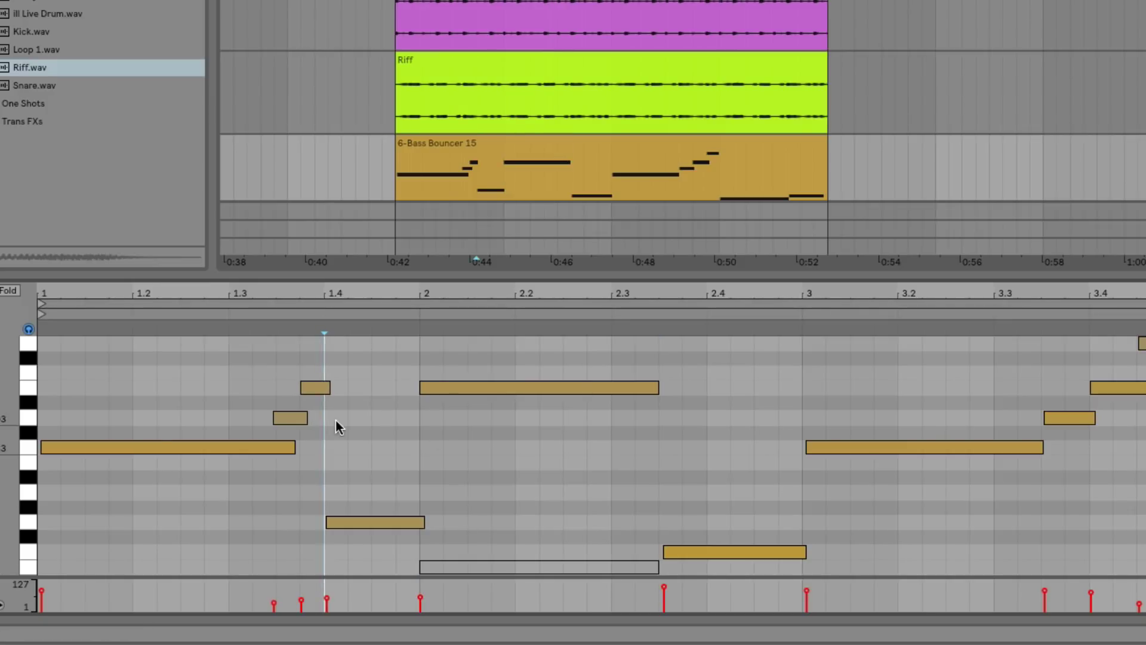
pyautogui.click(257, 363)
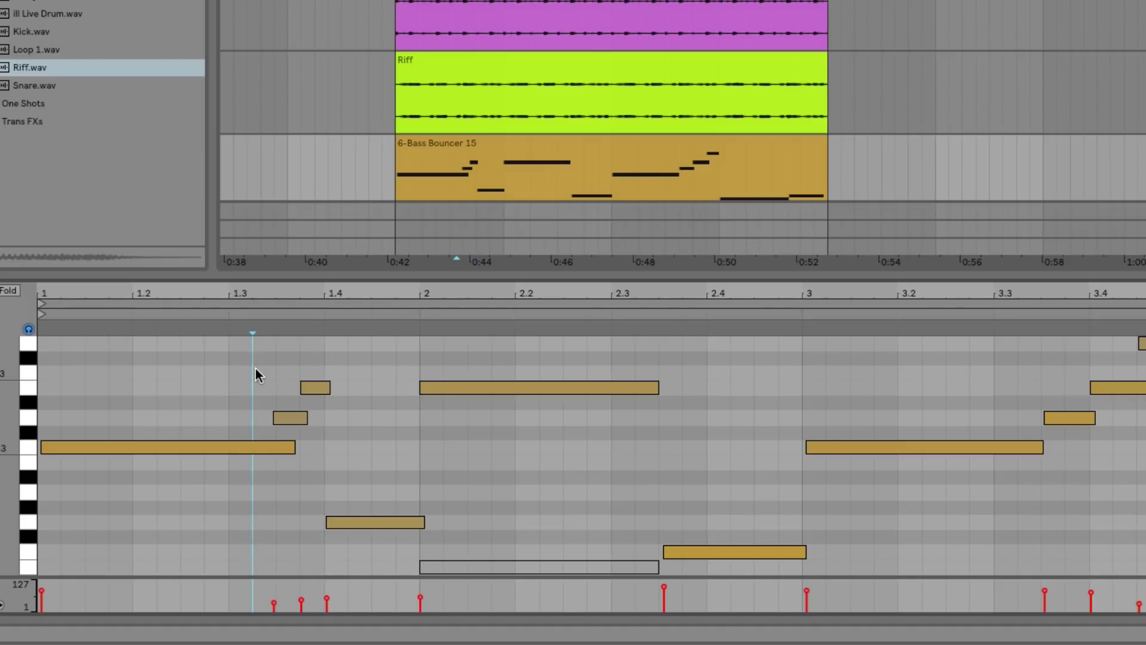
pyautogui.click(282, 416)
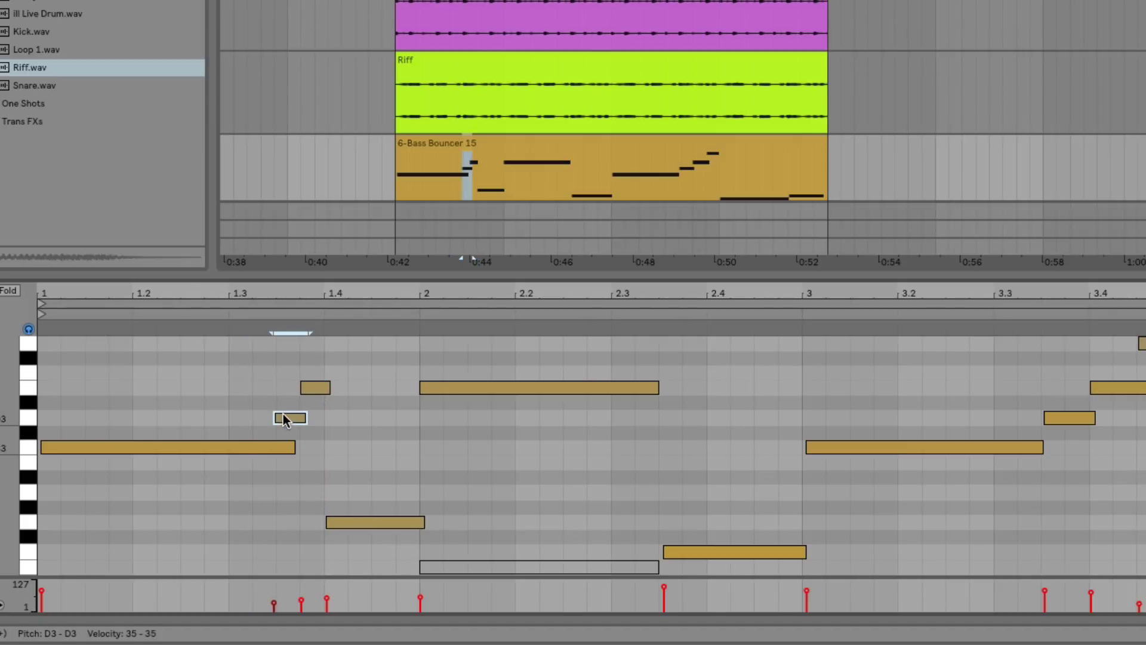
pyautogui.click(317, 387)
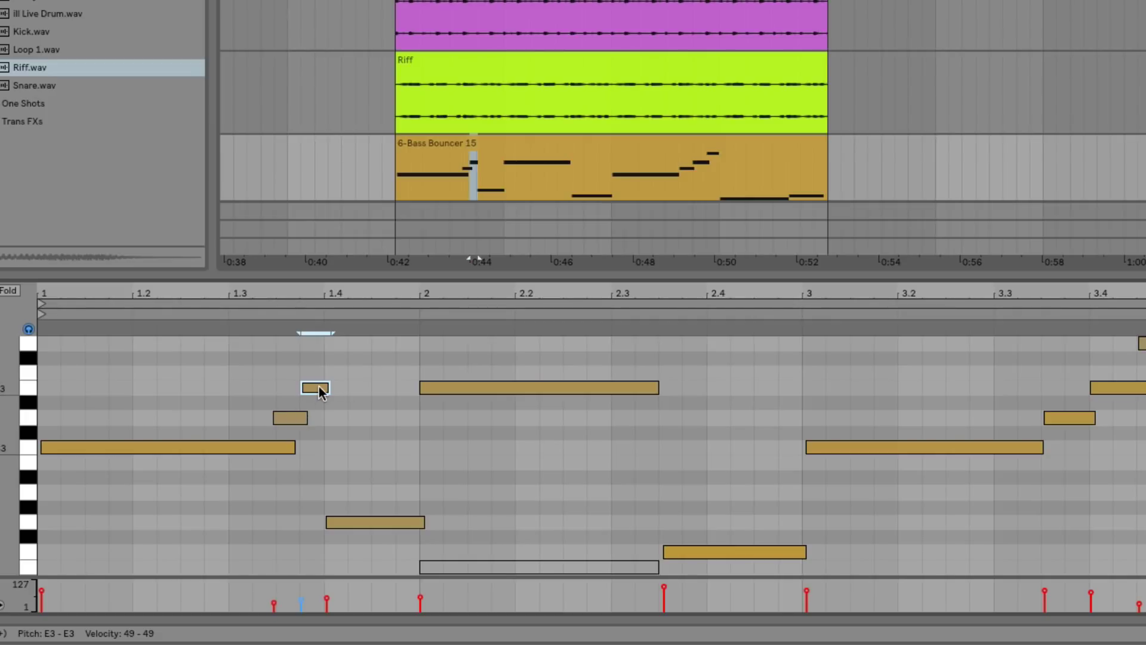
pyautogui.click(273, 445)
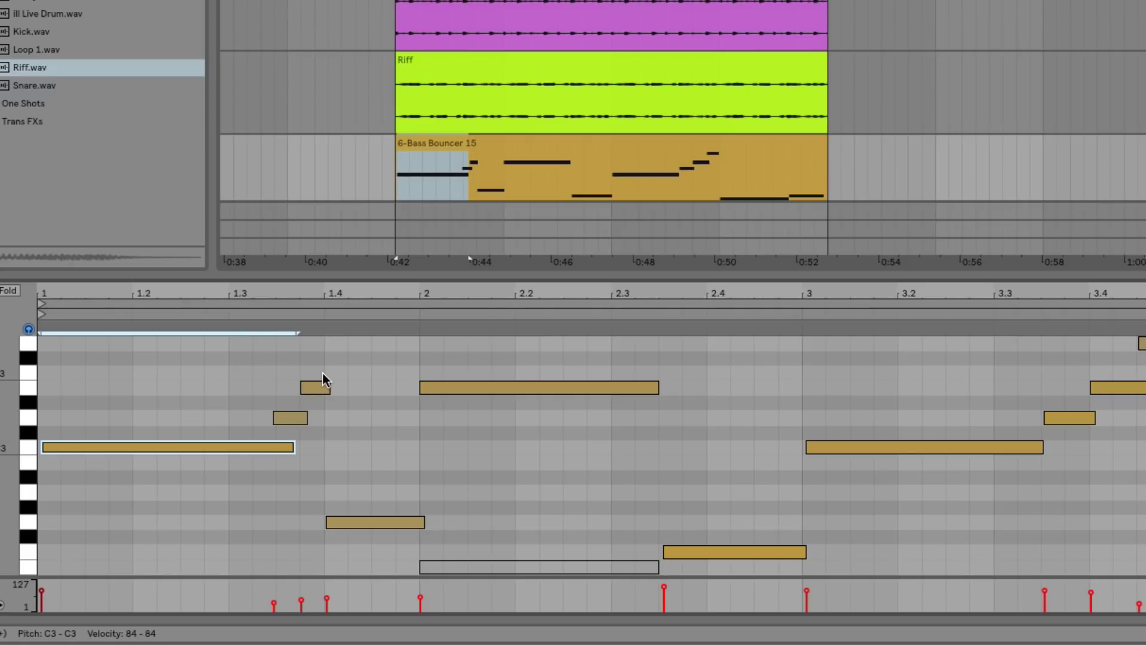
pyautogui.click(353, 523)
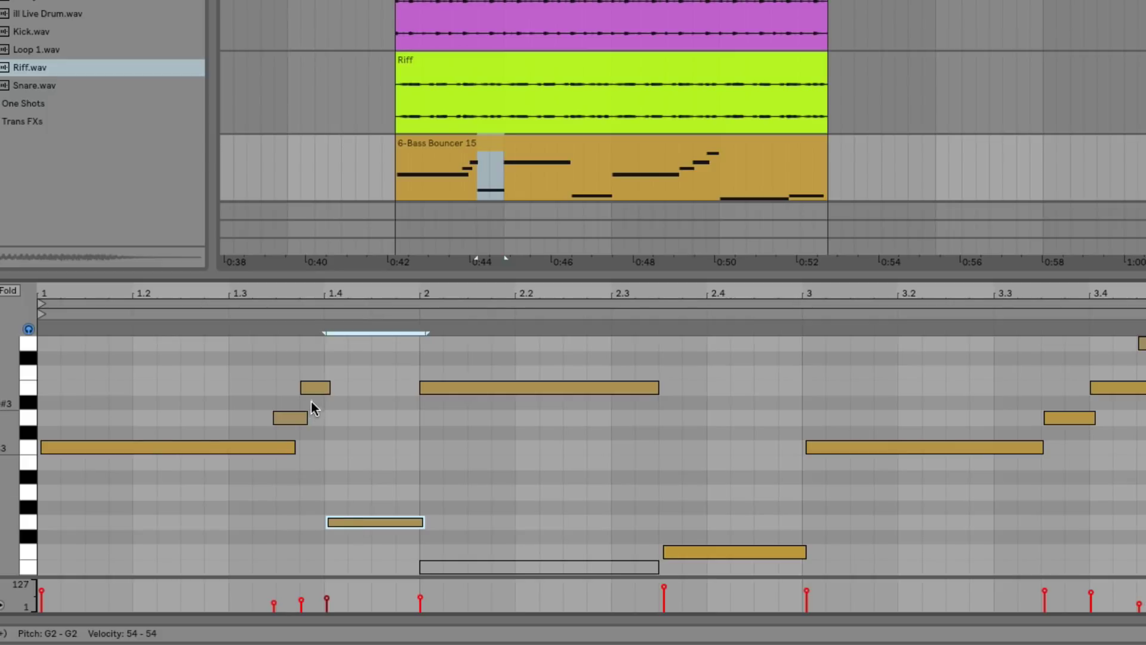
# Try a short C#3 note at beat 1.4 and delete it again
pyautogui.doubleClick(335, 433)
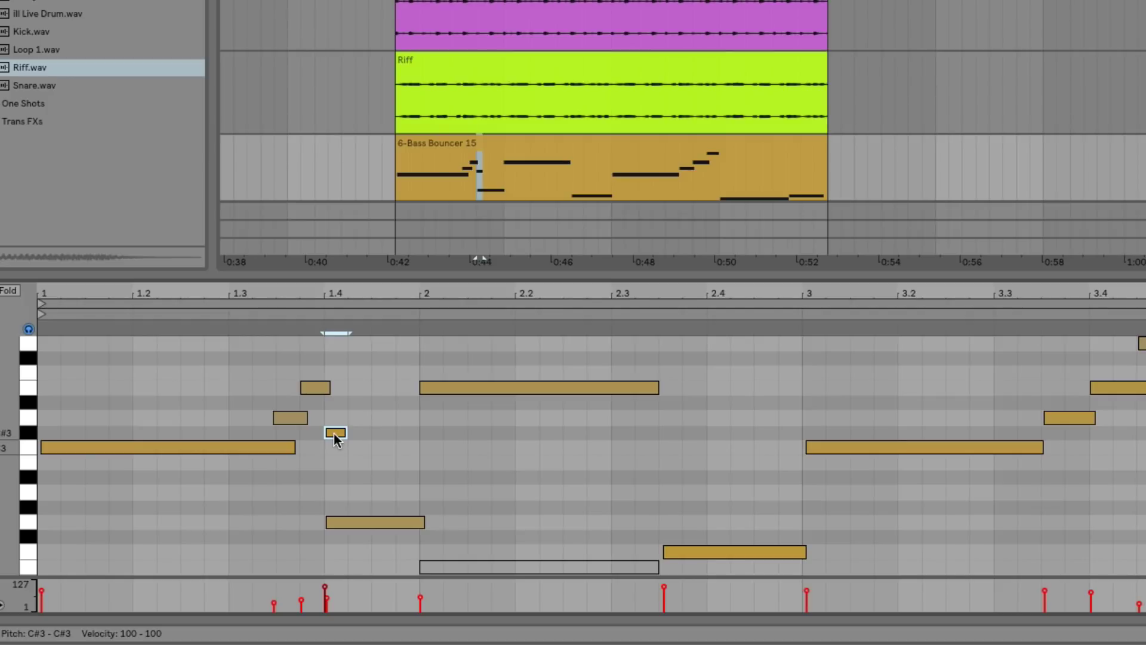
pyautogui.doubleClick(335, 433)
pyautogui.click(339, 385)
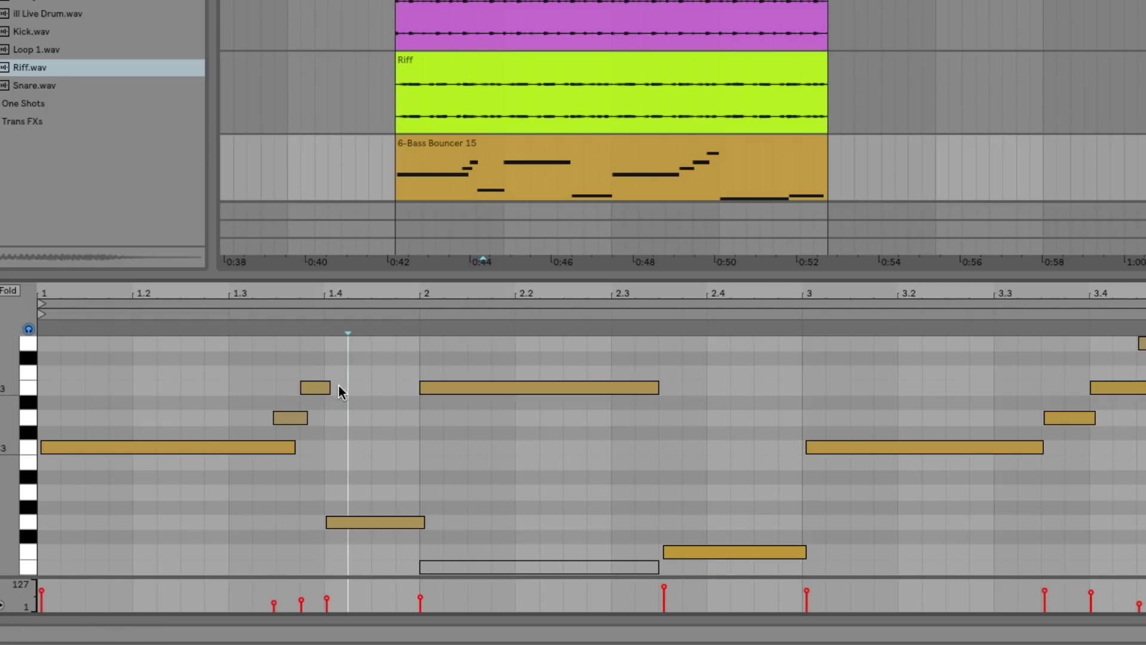
# Audition the passing E3 and the G2 after it, and compare the passing E3 with the long E3 at bar 2
pyautogui.click(320, 387)
pyautogui.click(341, 390)
pyautogui.click(342, 519)
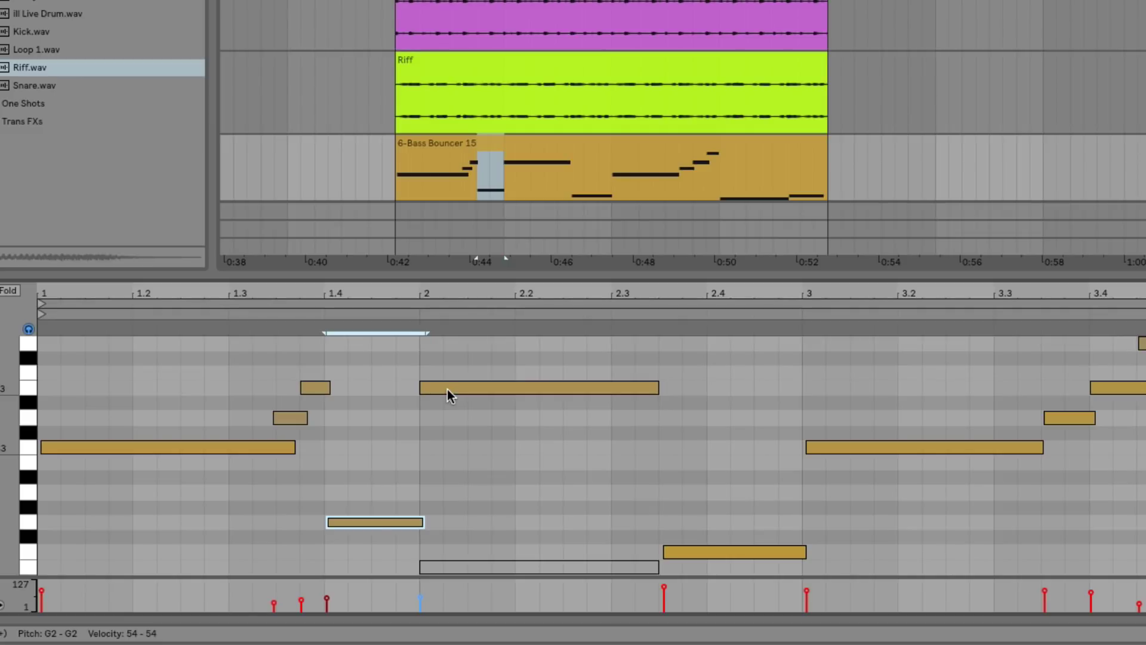
pyautogui.moveTo(496, 430); pyautogui.dragTo(319, 392)
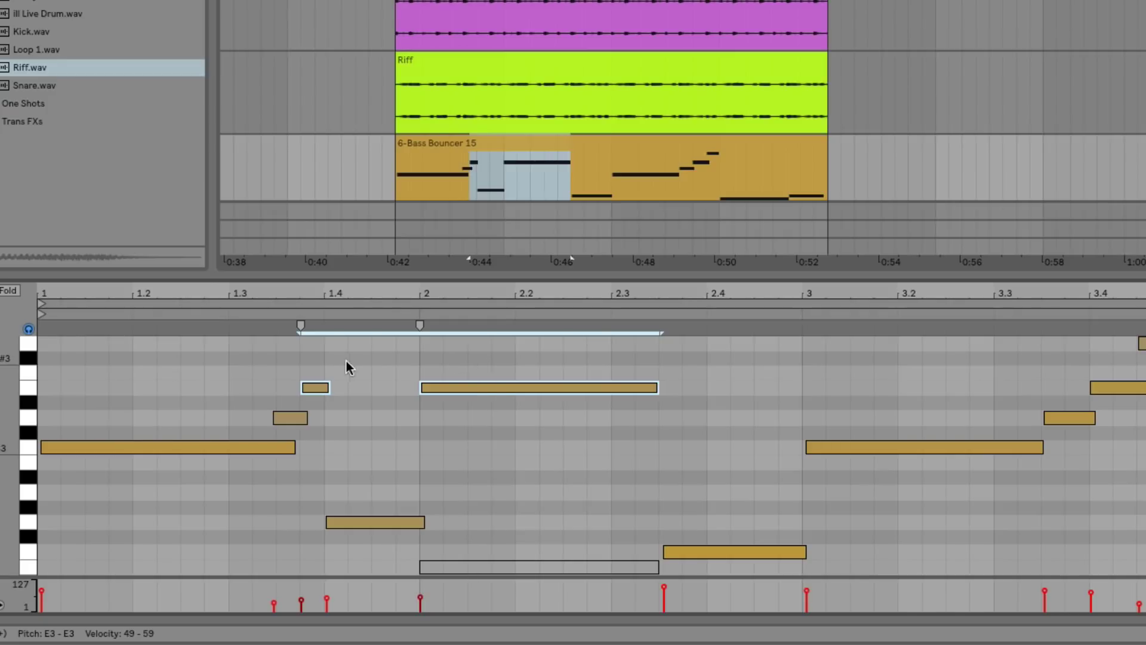
# Deactivate the long E3 note at bar 2 and reactivate the E2 note an octave below it
pyautogui.moveTo(495, 363); pyautogui.dragTo(503, 428)
pyautogui.press('0')
pyautogui.moveTo(532, 546); pyautogui.dragTo(529, 571)
pyautogui.press('0')
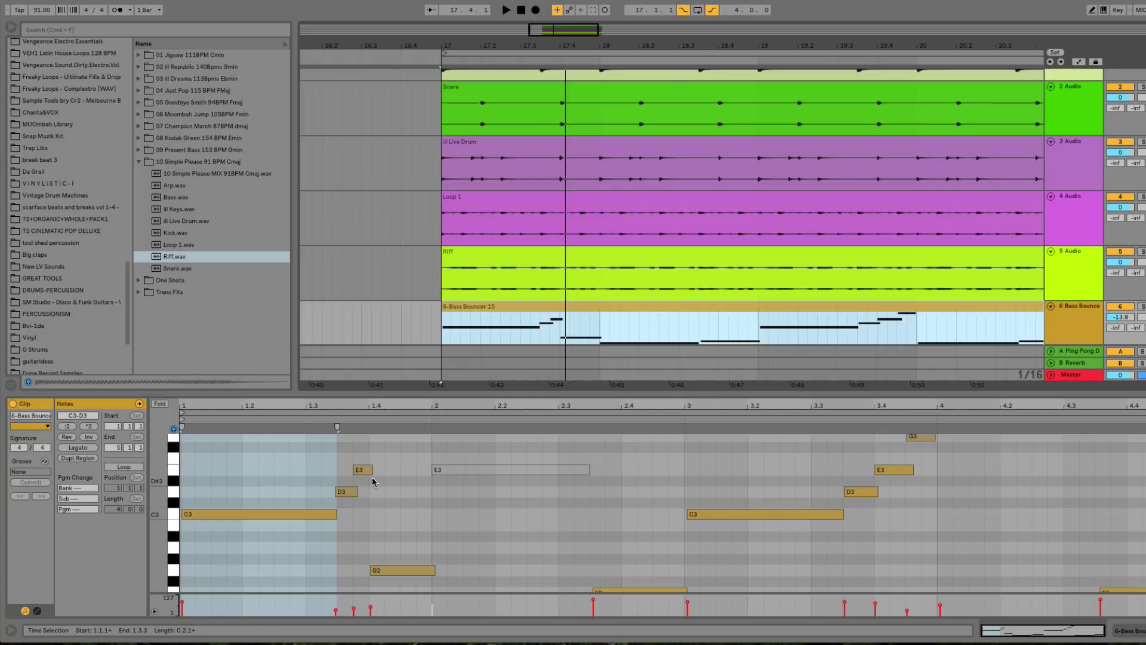
# Select the first C3 note of the bass clip and align its start to 1.1.1
pyautogui.click(338, 493)
pyautogui.click(292, 489)
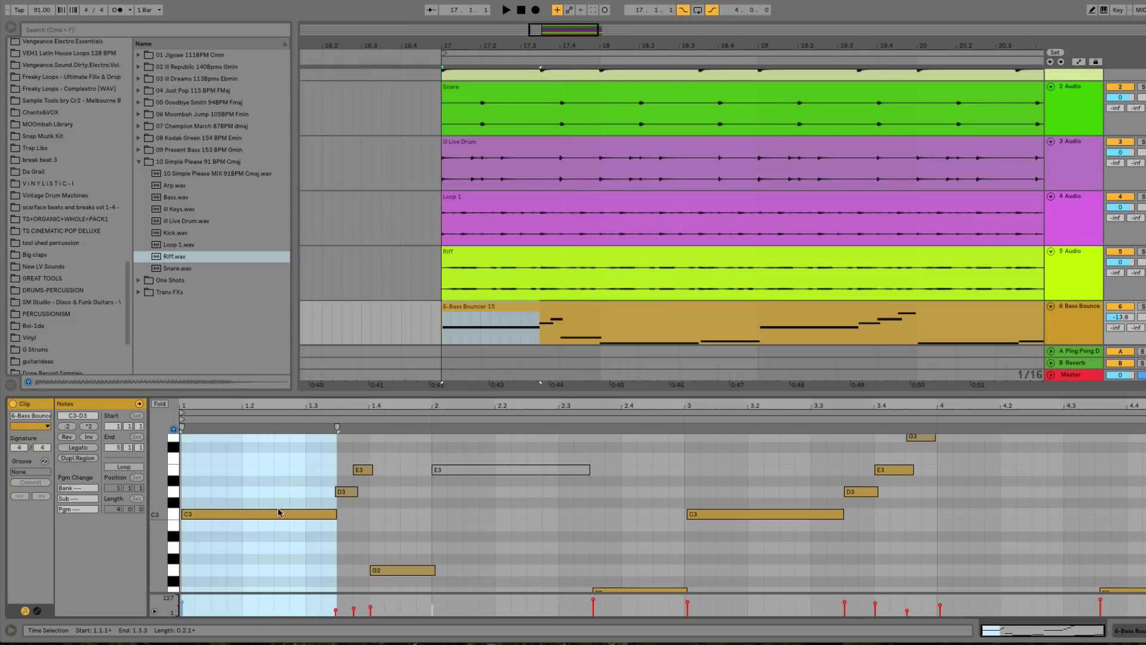
pyautogui.click(278, 515)
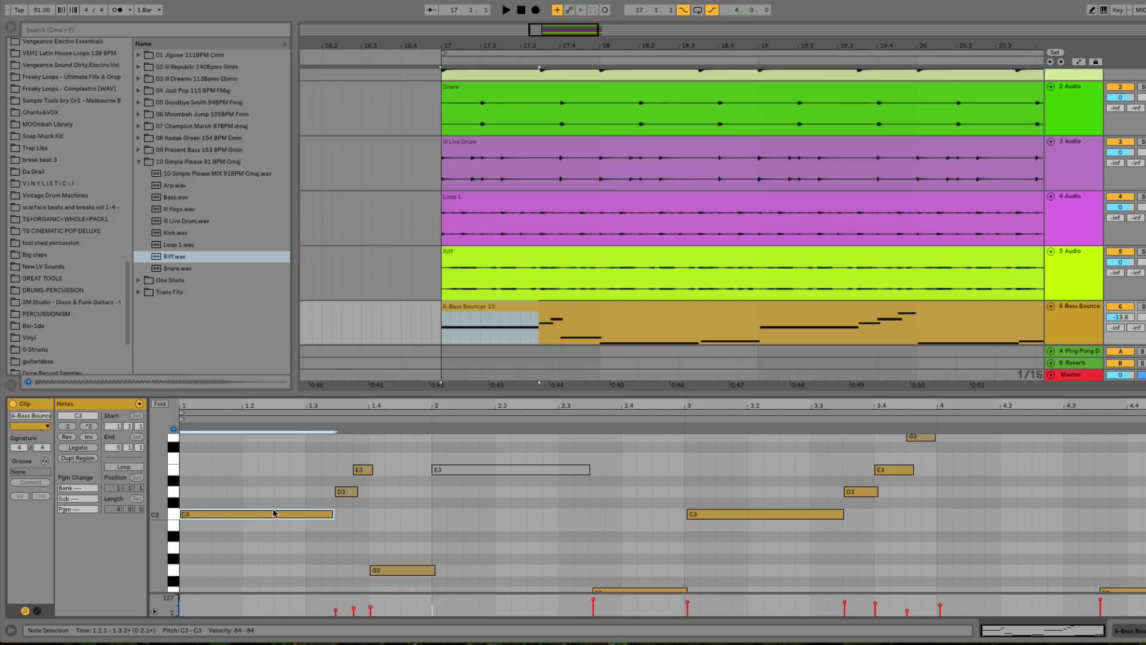
# Try the first C3 note shortened to end at 1.2, audition it, and extend the note to 1.4
pyautogui.moveTo(332, 516); pyautogui.dragTo(241, 518)
pyautogui.press('space')
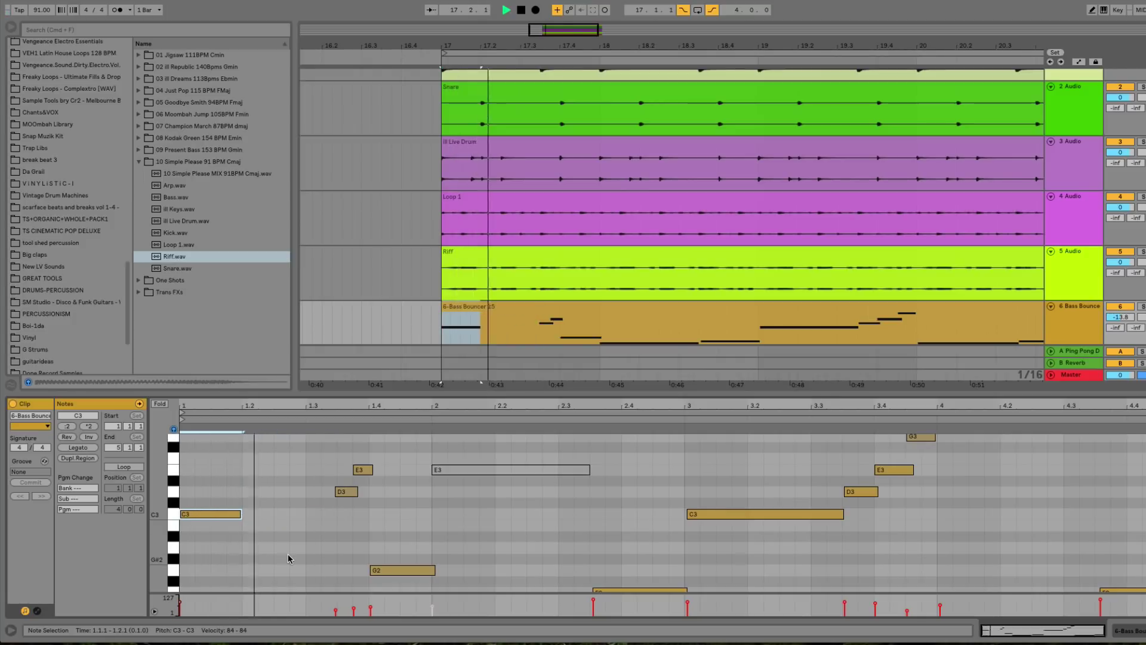
pyautogui.press('space')
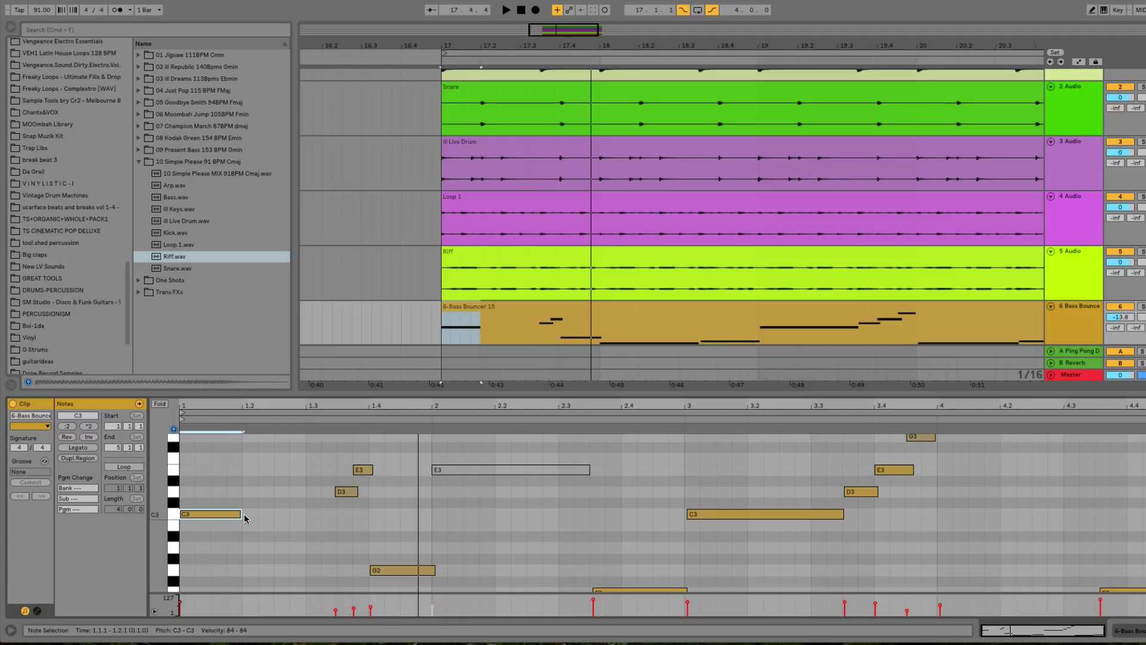
pyautogui.press('space')
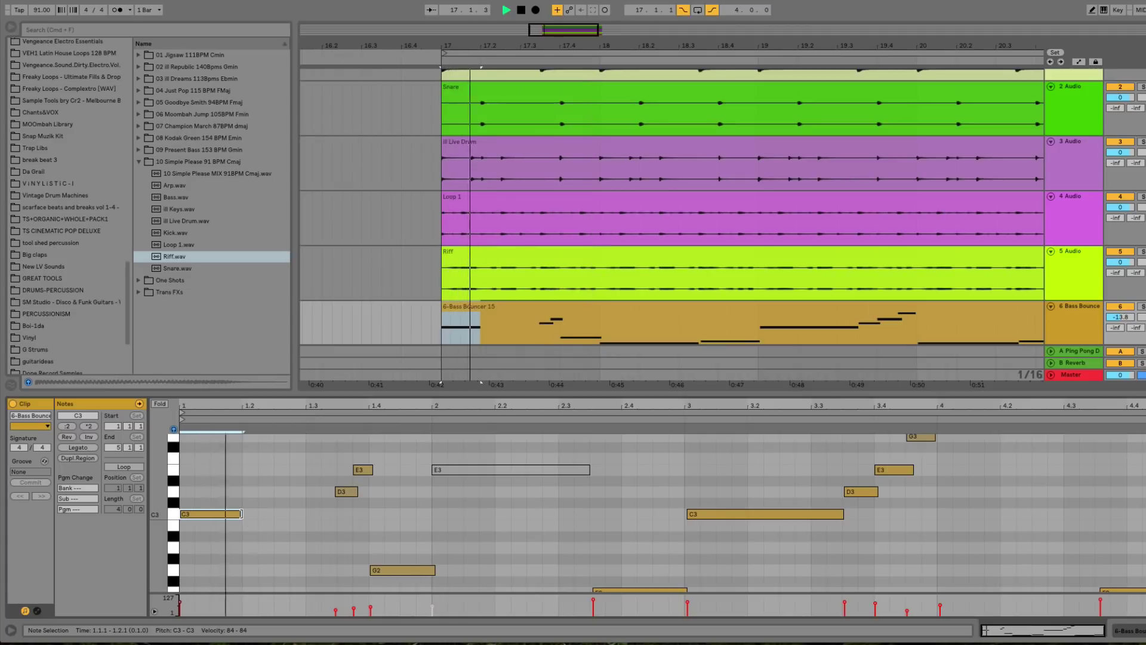
pyautogui.moveTo(241, 514); pyautogui.dragTo(364, 519)
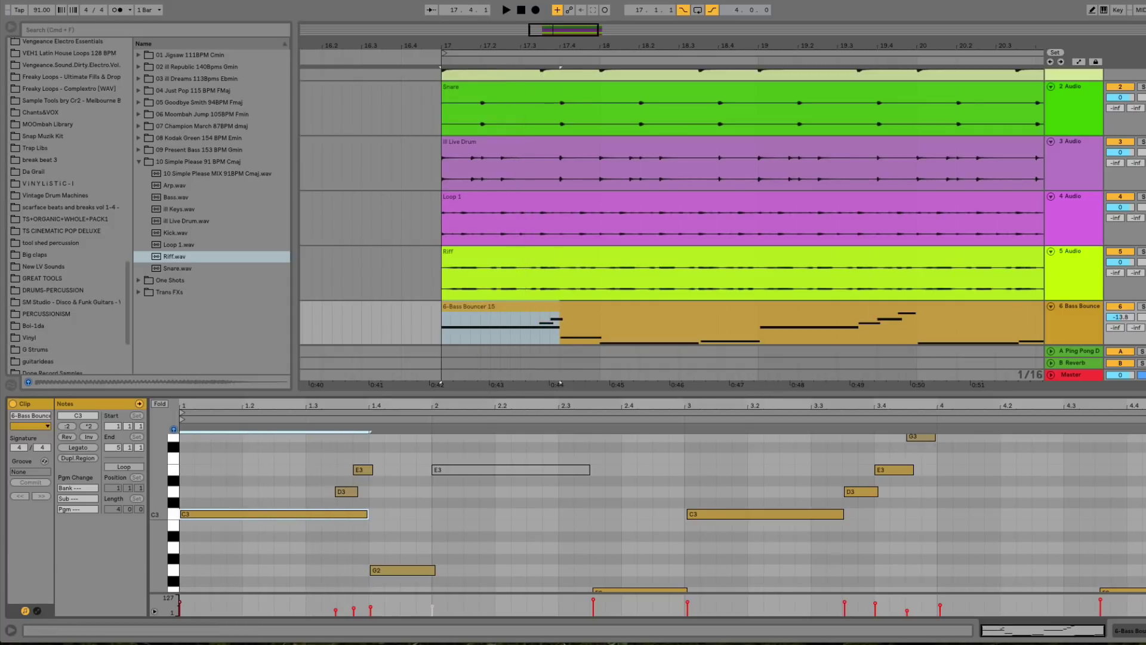
# Move the Bass Bouncer track directly below the Kick track to compare the bass notes with the kick hits
pyautogui.click(1088, 309)
pyautogui.scroll(2, 1105, 84)
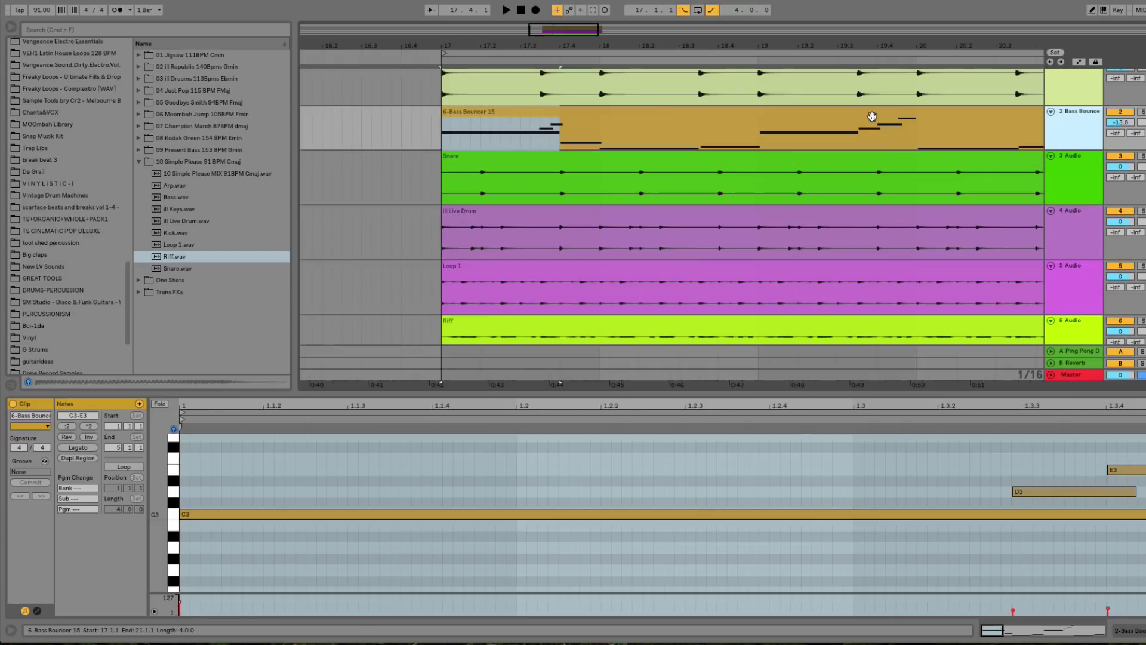
pyautogui.moveTo(373, 48); pyautogui.dragTo(372, 90)
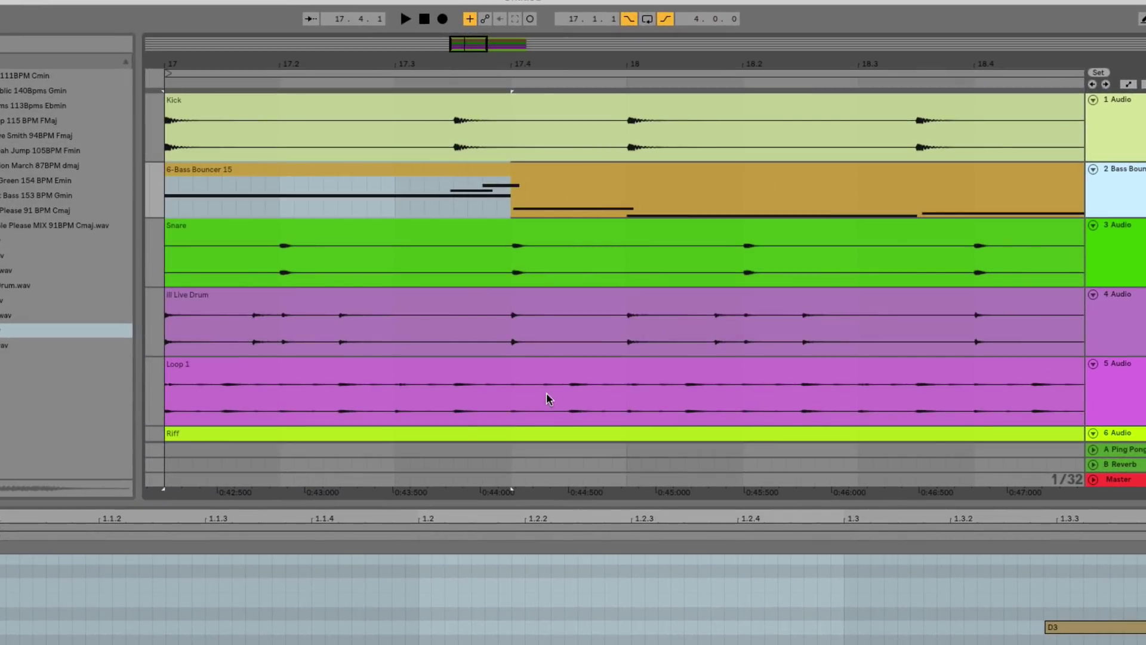
# Trim the first C3 note to end where the D3 passing note begins near 1.3.3, and audition the bass line
pyautogui.moveTo(711, 519); pyautogui.dragTo(314, 518)
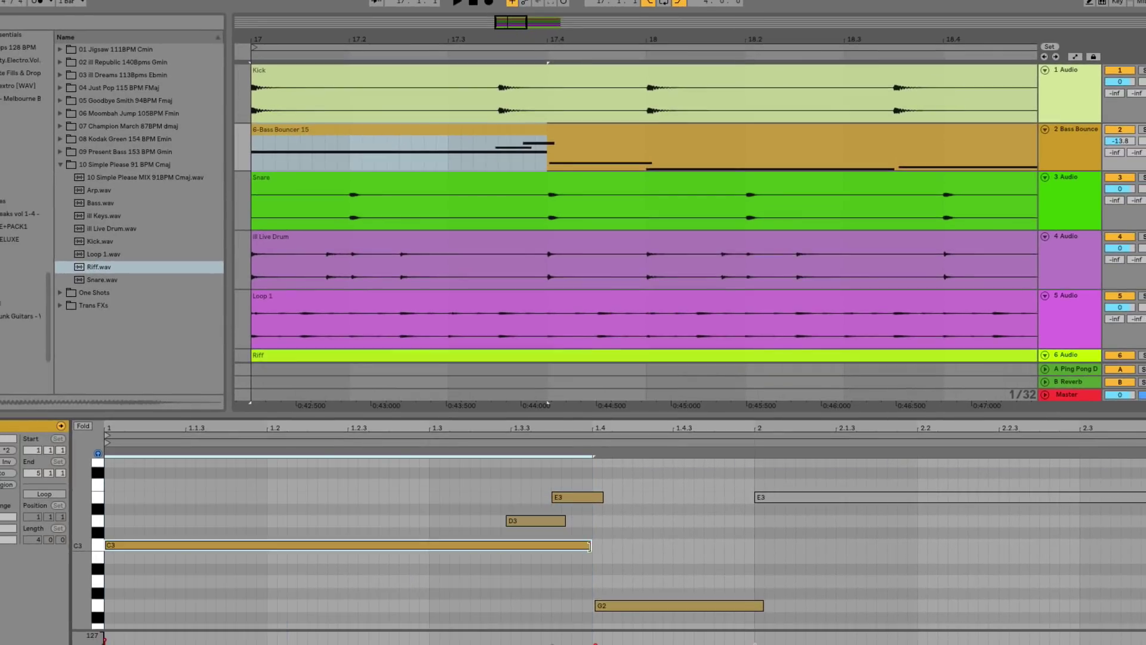
pyautogui.moveTo(587, 572); pyautogui.dragTo(510, 556)
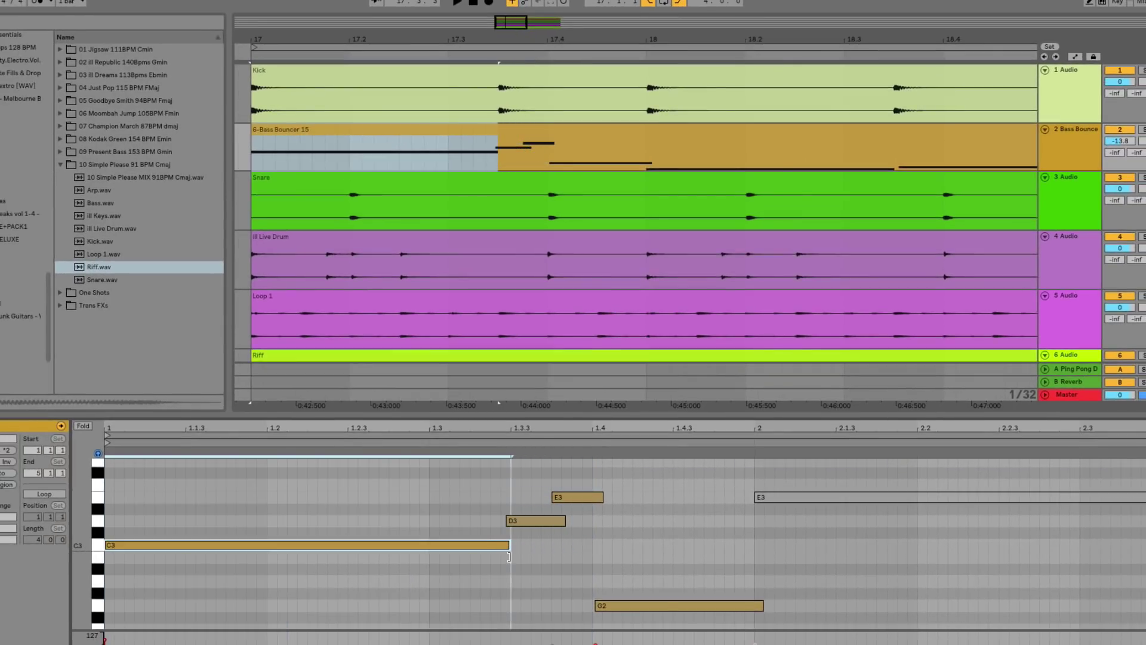
pyautogui.press('space')
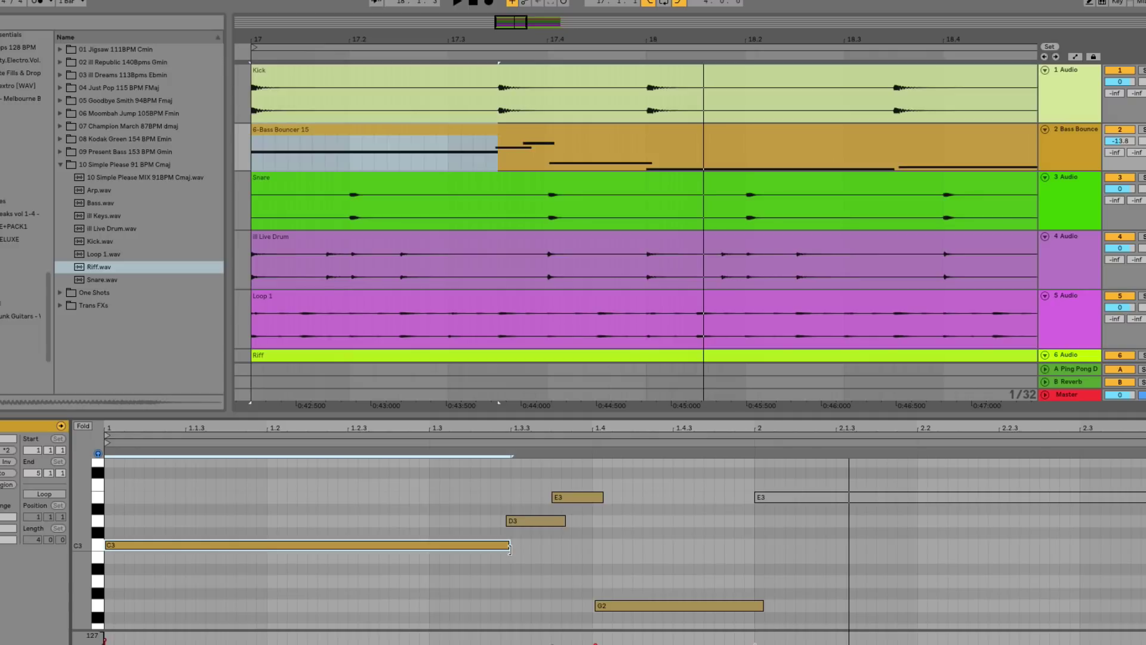
# Try ending the first C3 note just before 1.3 and starting the D3 passing note on 1.3, auditioning each change
pyautogui.moveTo(510, 548); pyautogui.dragTo(417, 550)
pyautogui.press('space')
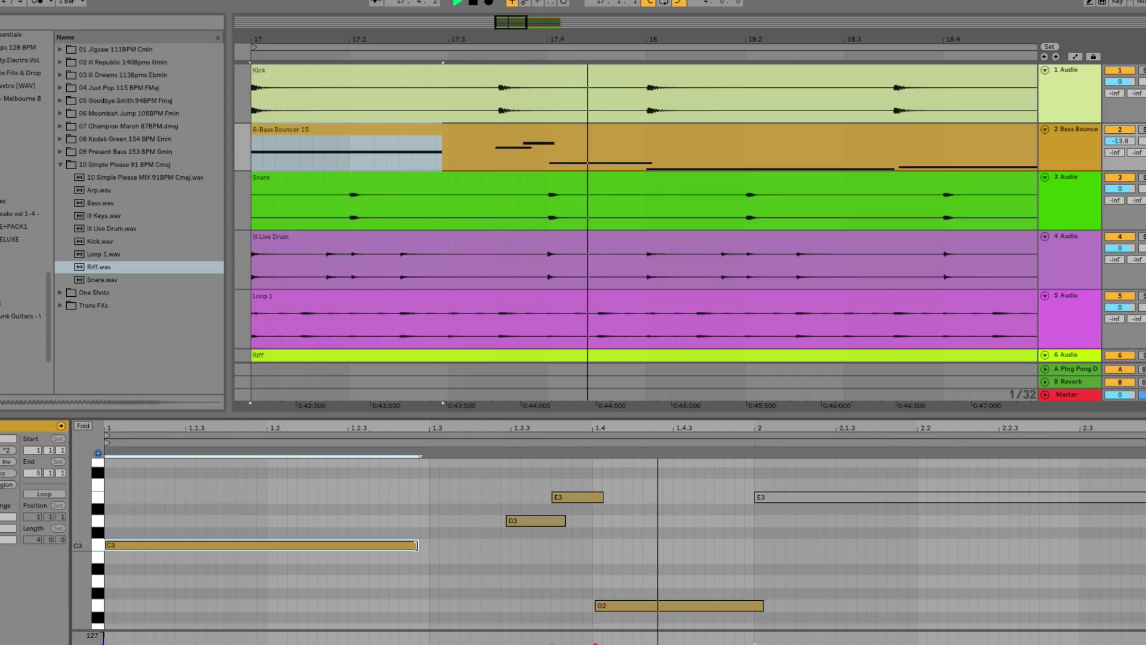
pyautogui.press('space')
pyautogui.click(524, 522)
pyautogui.moveTo(523, 524); pyautogui.dragTo(453, 523)
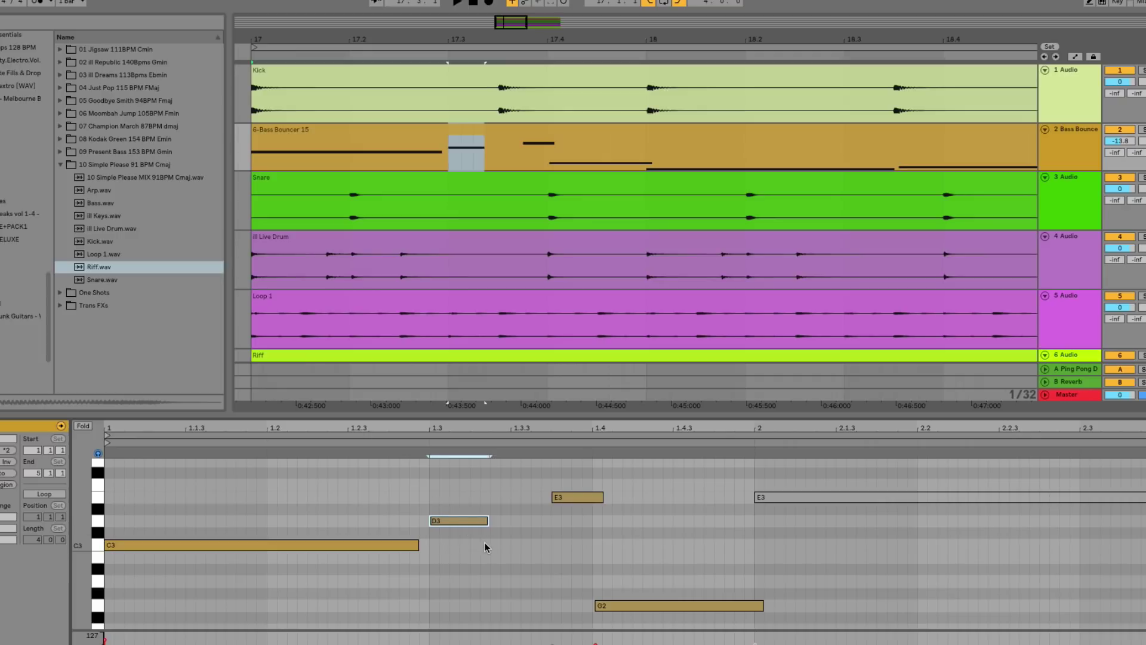
pyautogui.press('space')
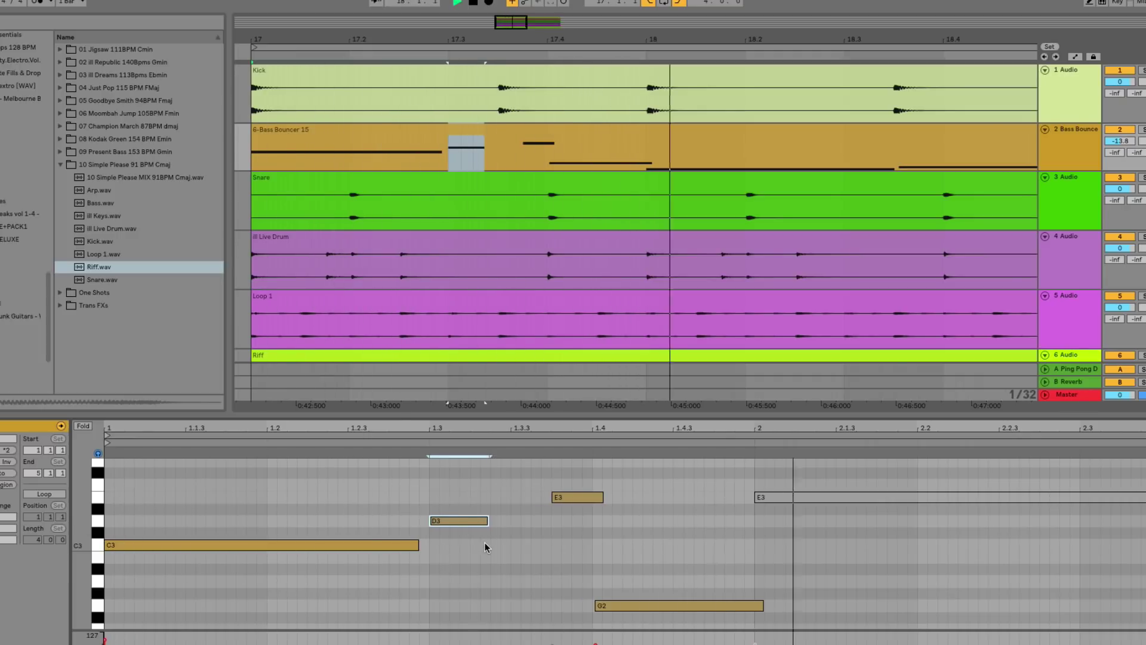
pyautogui.press('space')
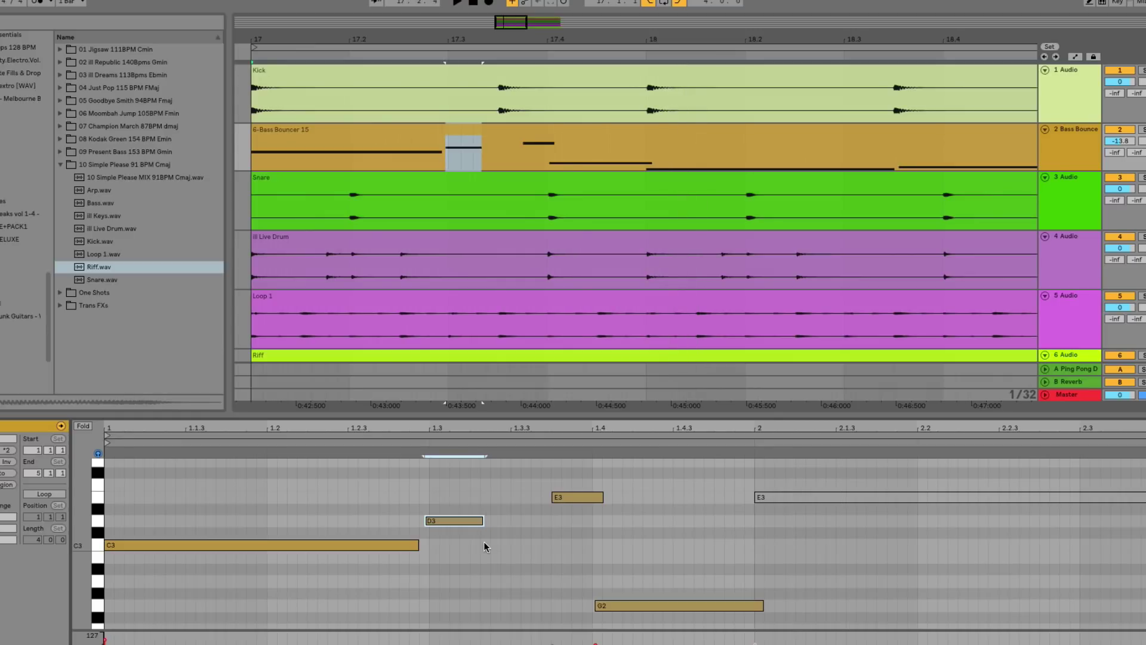
# Return the D3 passing note to near 1.3.3 and extend the first C3 note up to it
pyautogui.press('Right')
pyautogui.press('Right')
pyautogui.moveTo(418, 544); pyautogui.dragTo(505, 546)
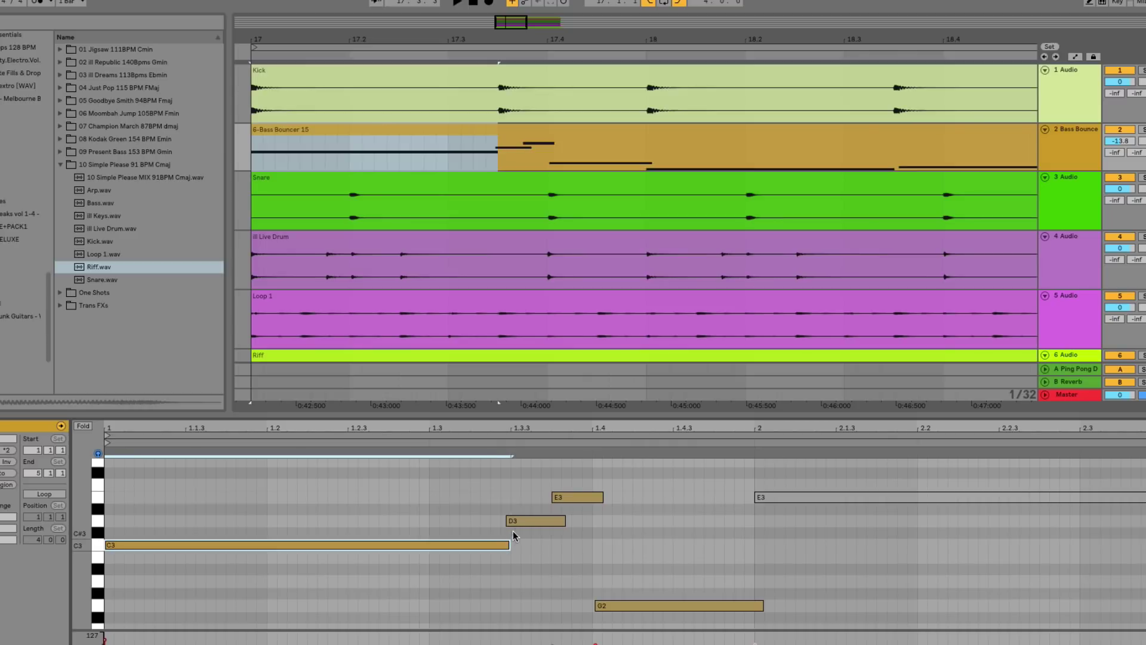
# Move the D3 passing note so it starts exactly on 1.3.3, in line with the kick
pyautogui.click(514, 522)
pyautogui.moveTo(520, 423); pyautogui.dragTo(520, 442)
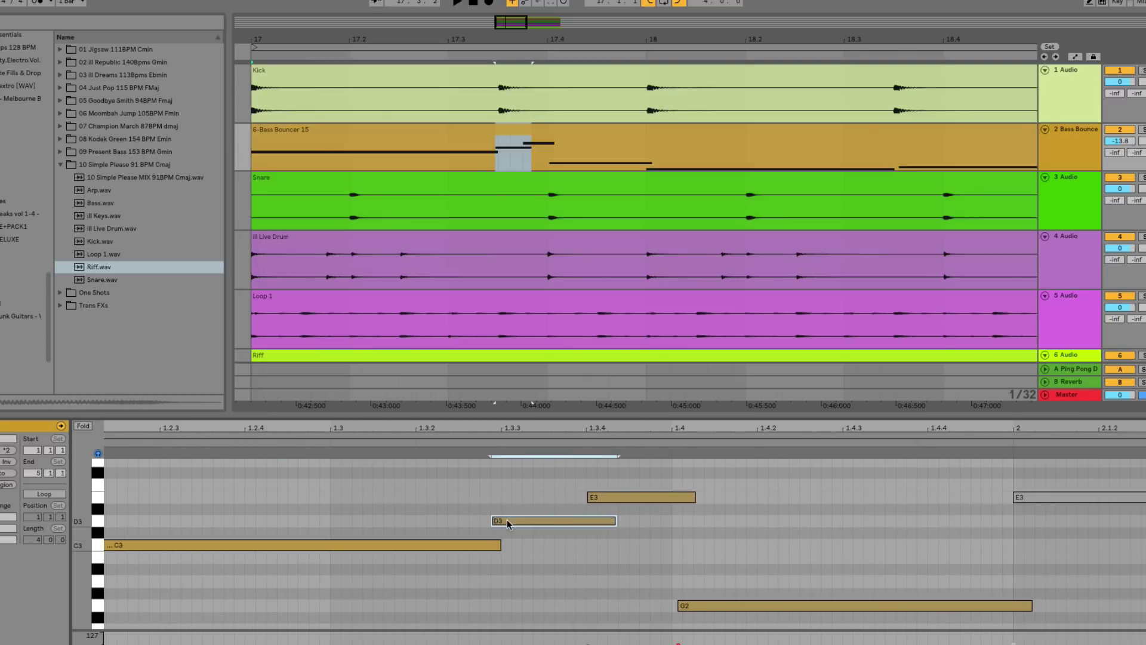
pyautogui.moveTo(507, 521); pyautogui.dragTo(517, 521)
pyautogui.moveTo(530, 429); pyautogui.dragTo(530, 422)
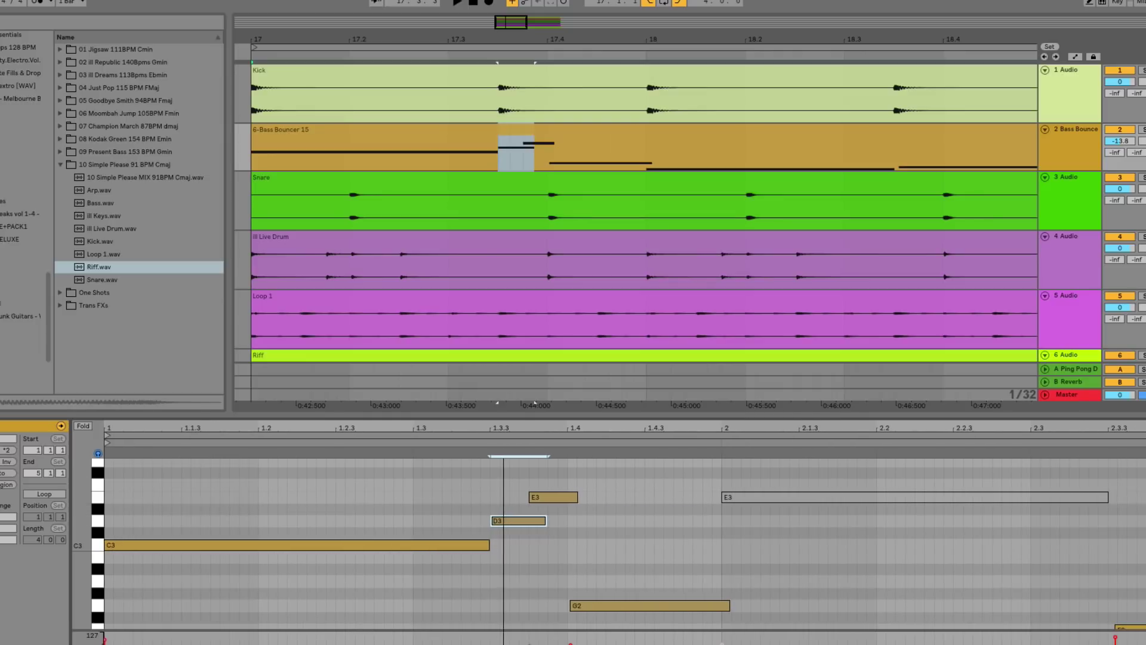
# Align the start of the G2 note to 1.4 and play back the bass line
pyautogui.click(546, 496)
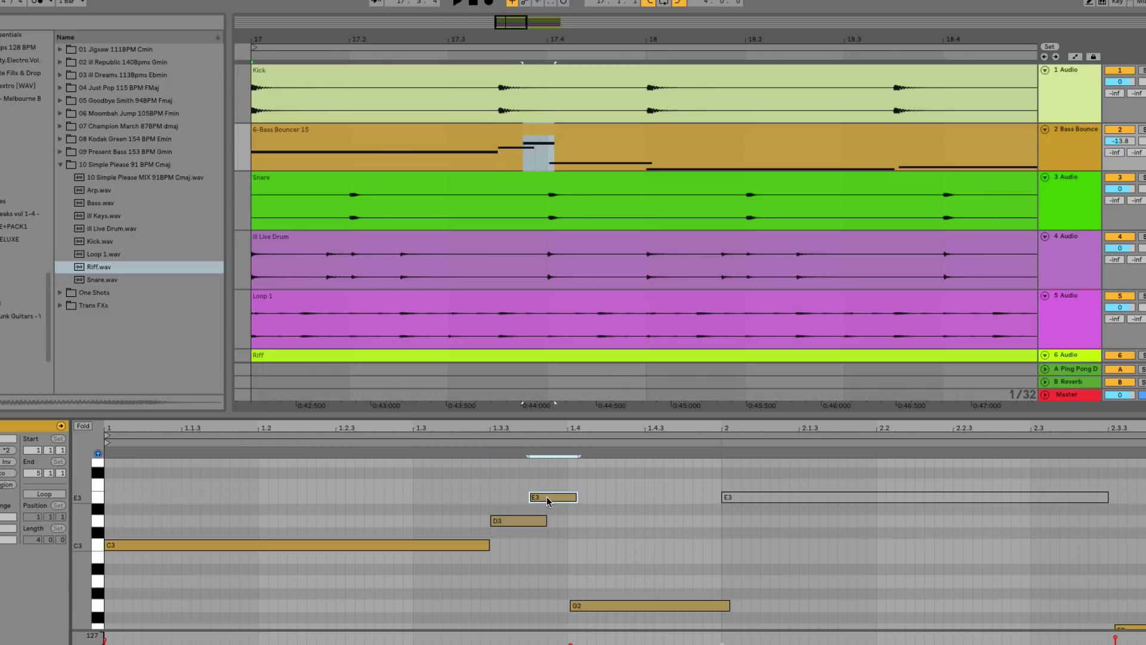
pyautogui.click(610, 606)
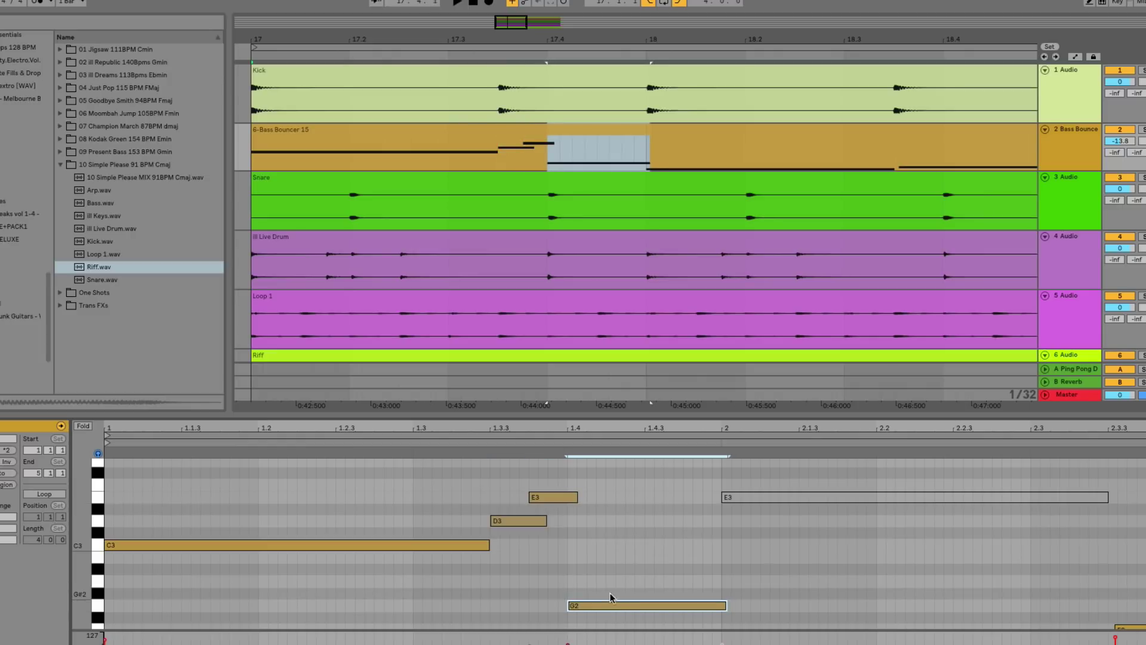
pyautogui.click(415, 544)
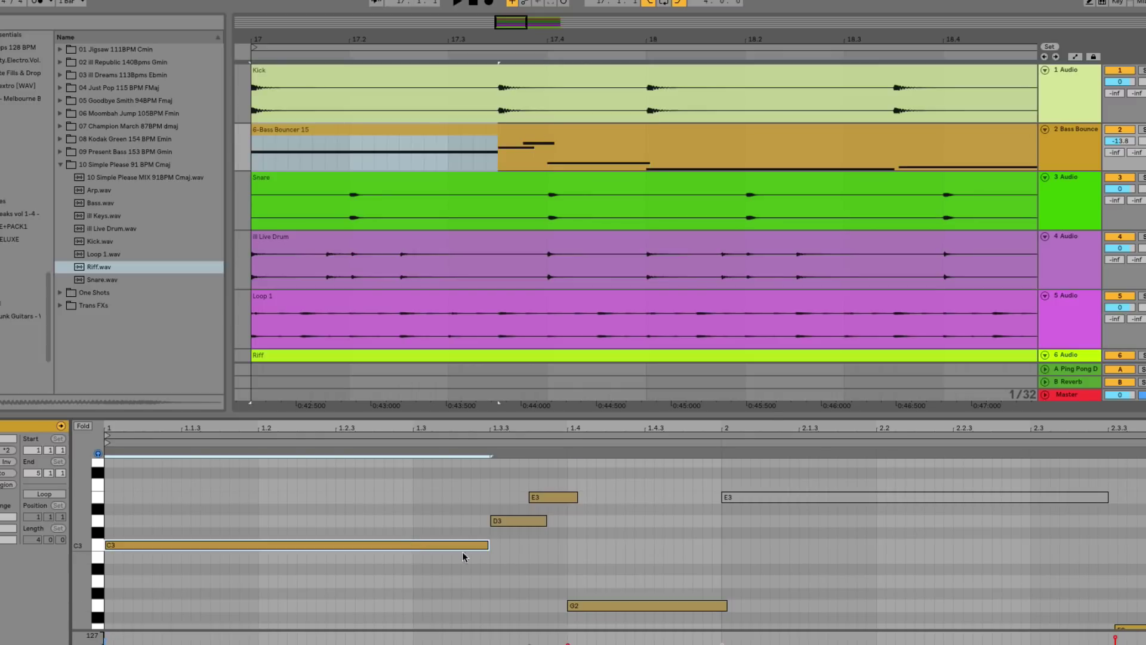
pyautogui.click(628, 605)
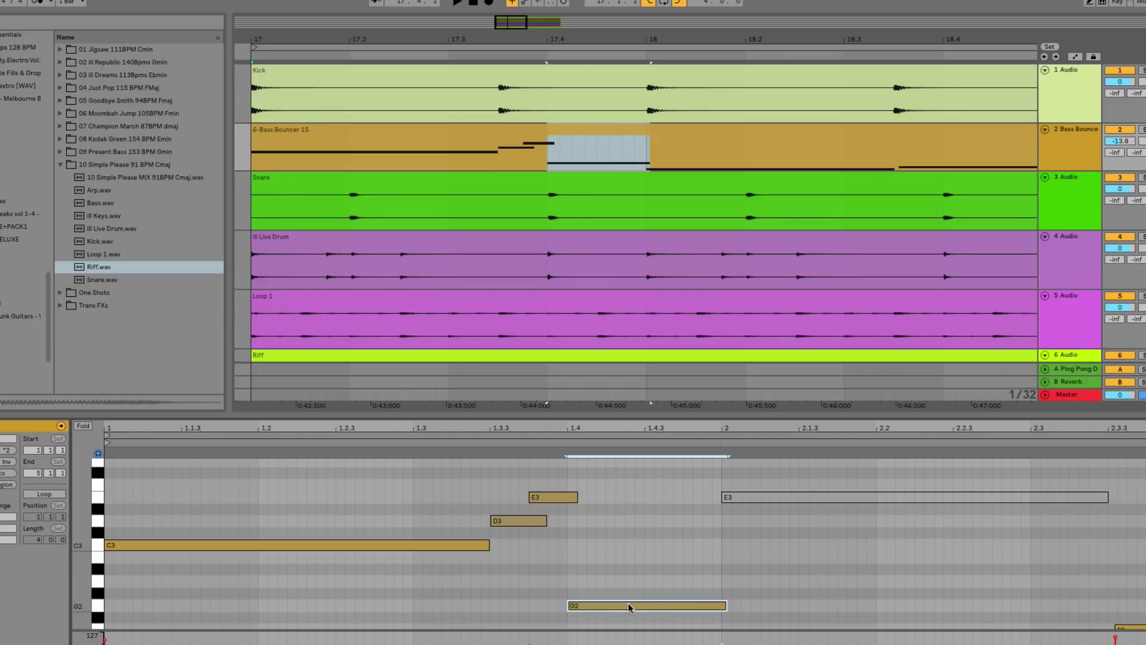
pyautogui.press('space')
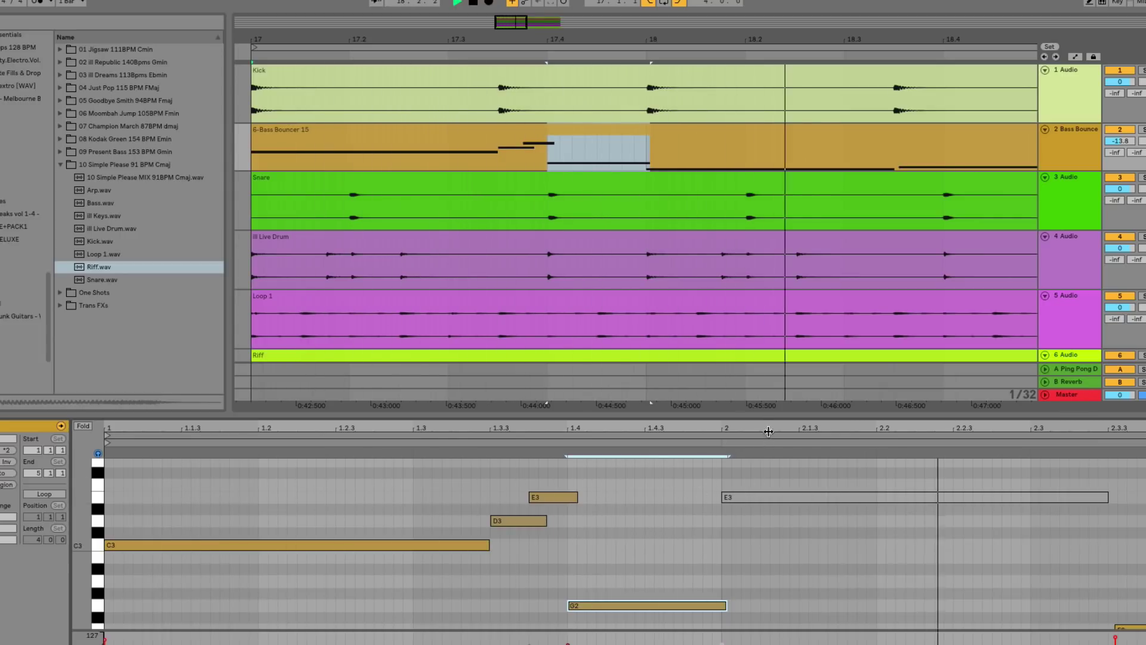
pyautogui.moveTo(769, 431); pyautogui.dragTo(407, 426)
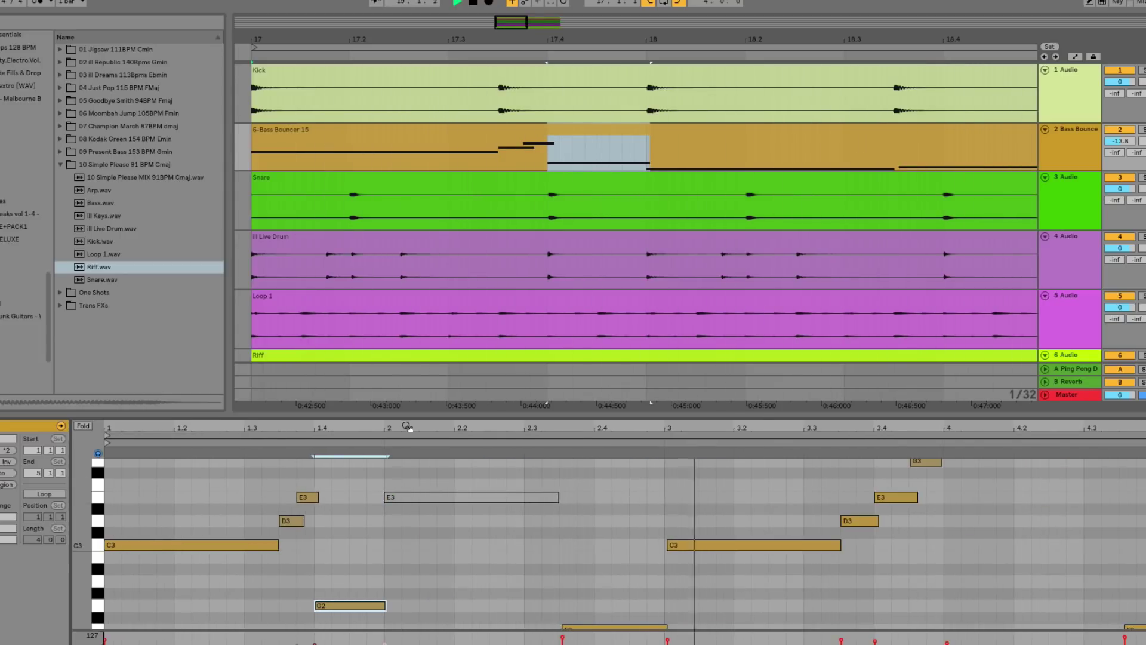
pyautogui.press('space')
# Lower the Bass Bouncer's Filter Cutoff to 437 Hz while playing the loop
pyautogui.moveTo(525, 553); pyautogui.dragTo(530, 530)
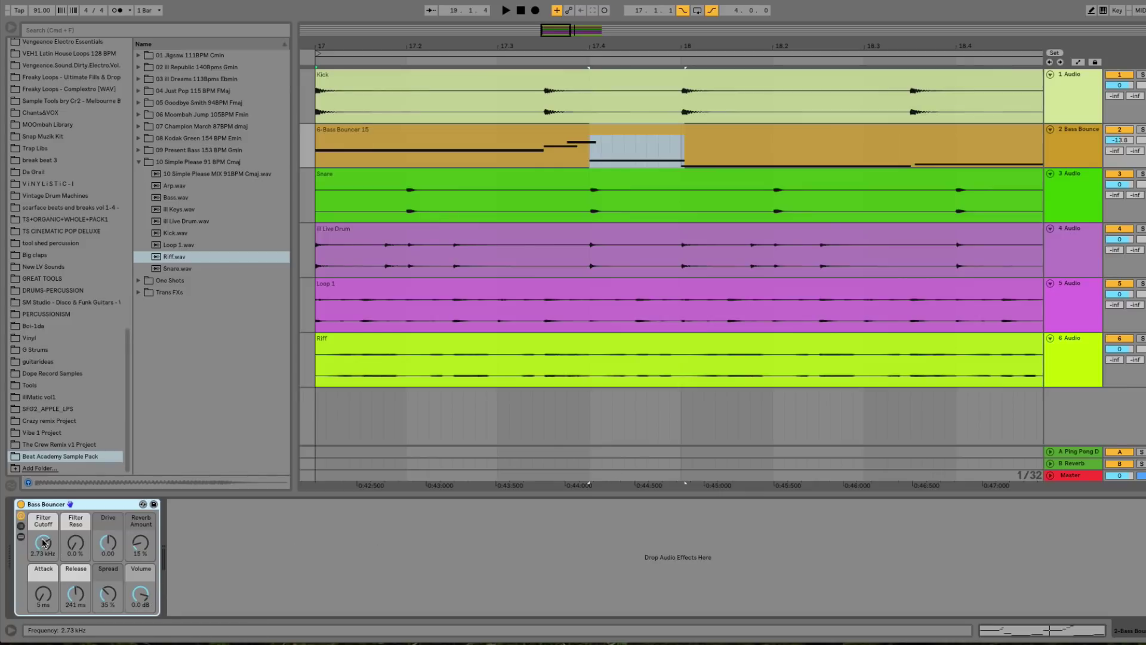
pyautogui.moveTo(43, 542); pyautogui.dragTo(43, 547)
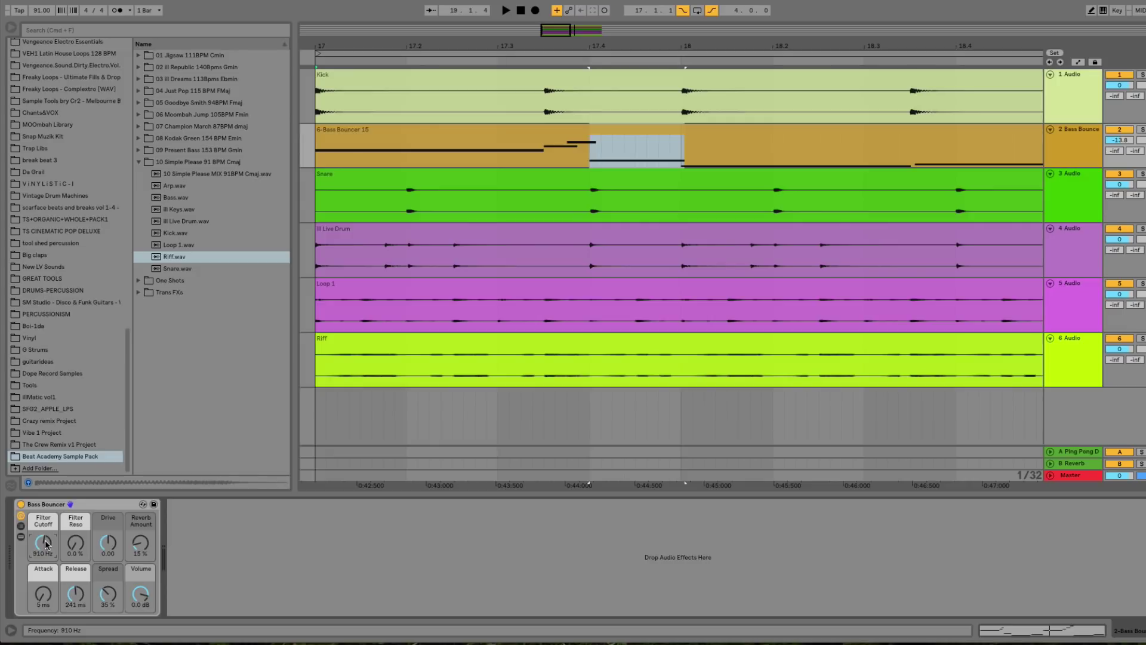
pyautogui.moveTo(47, 544); pyautogui.dragTo(47, 550)
pyautogui.press('space')
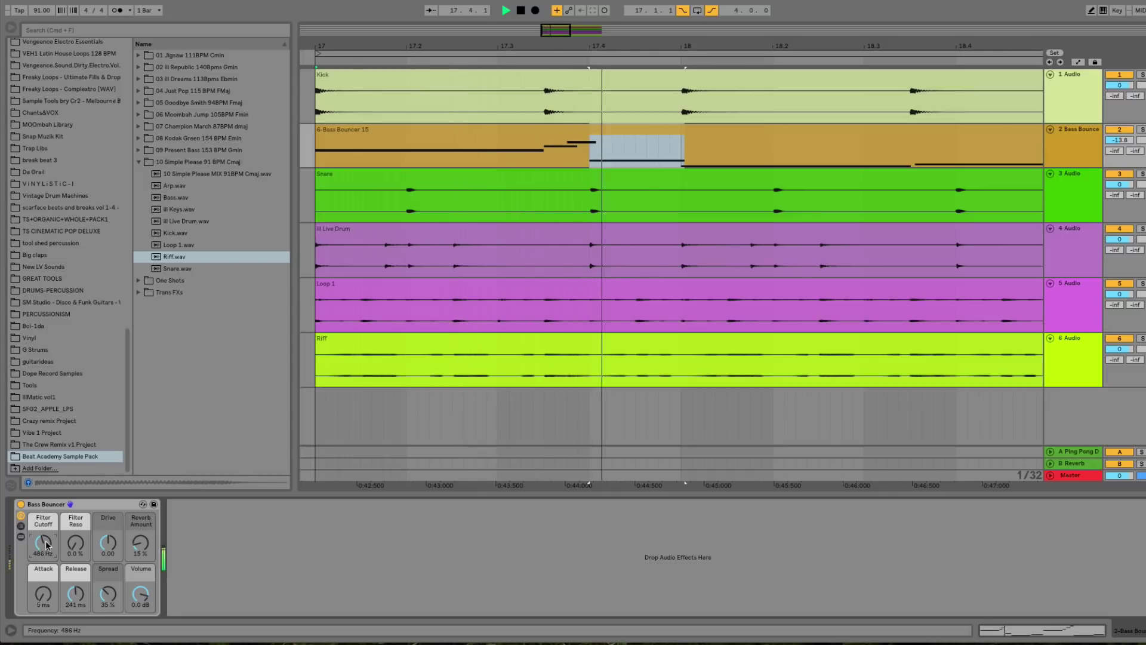
pyautogui.moveTo(45, 544); pyautogui.dragTo(46, 545)
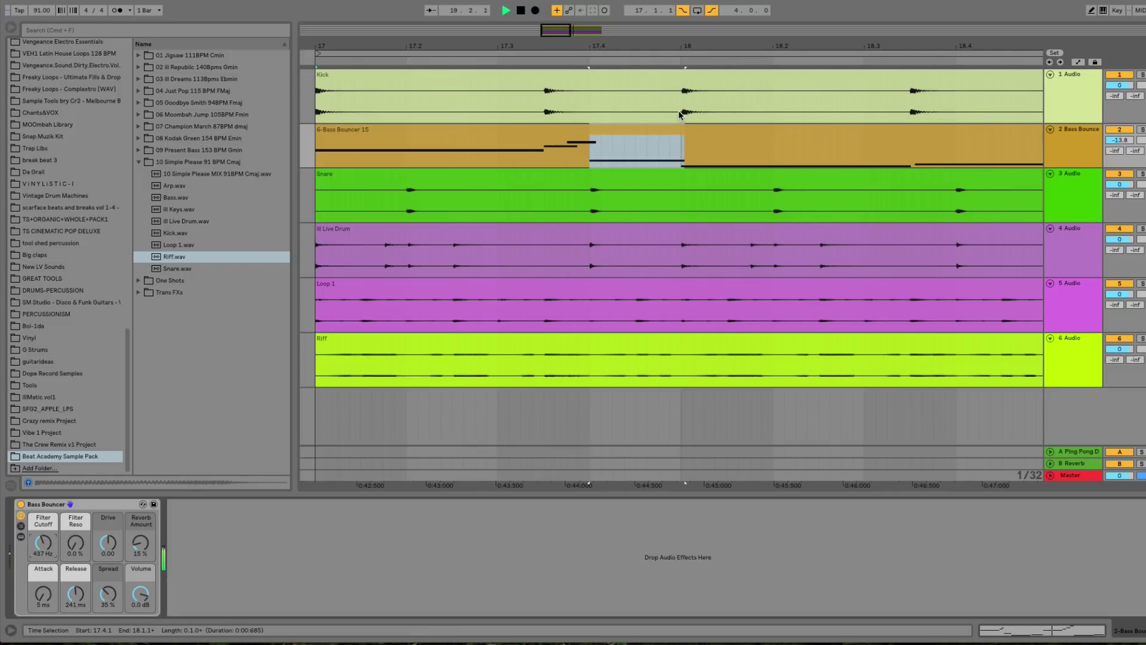
pyautogui.moveTo(708, 40); pyautogui.dragTo(526, 43)
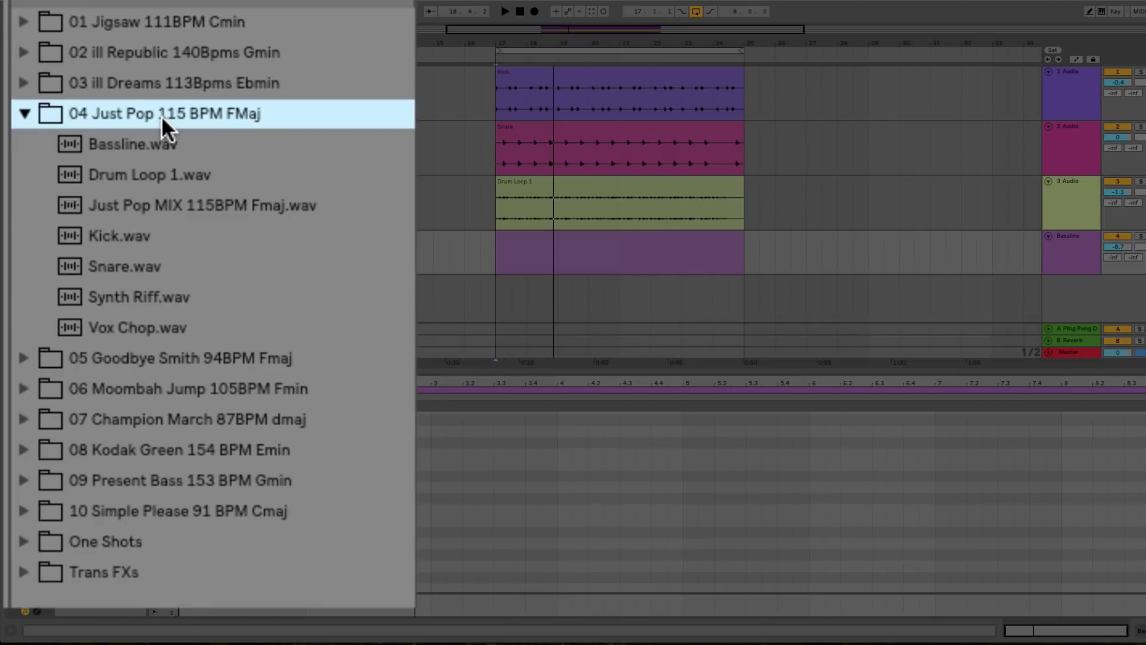
# Play the Kick, Snare and Drum Loop 1 clips from bar 17 and open the empty Bassline clip
pyautogui.click(630, 82)
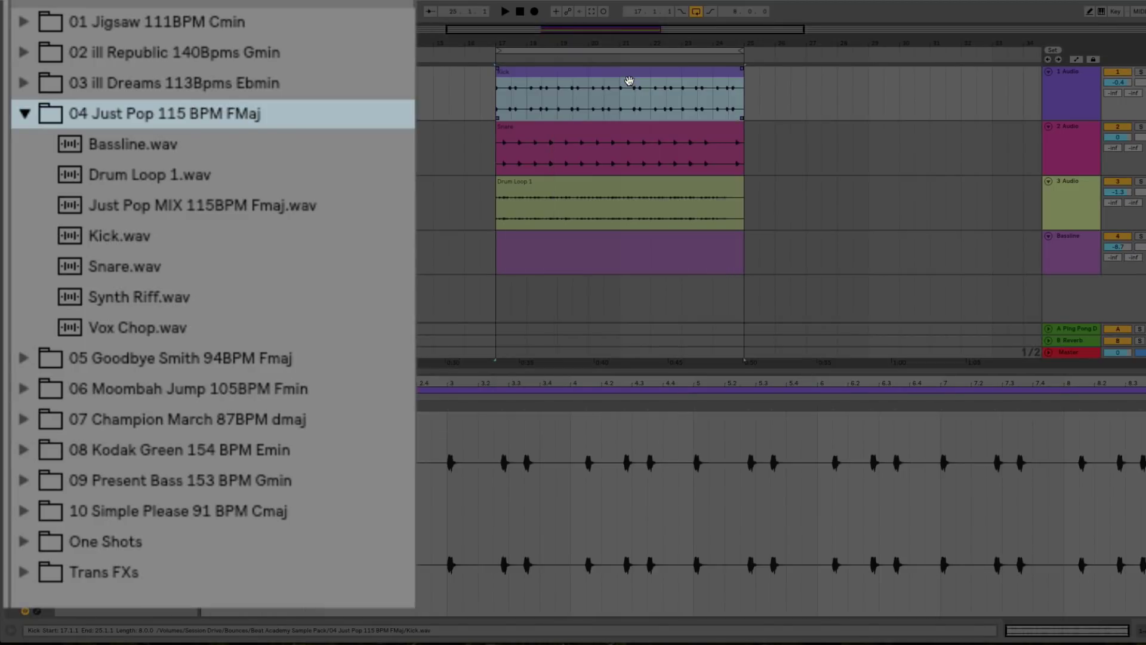
pyautogui.press('space')
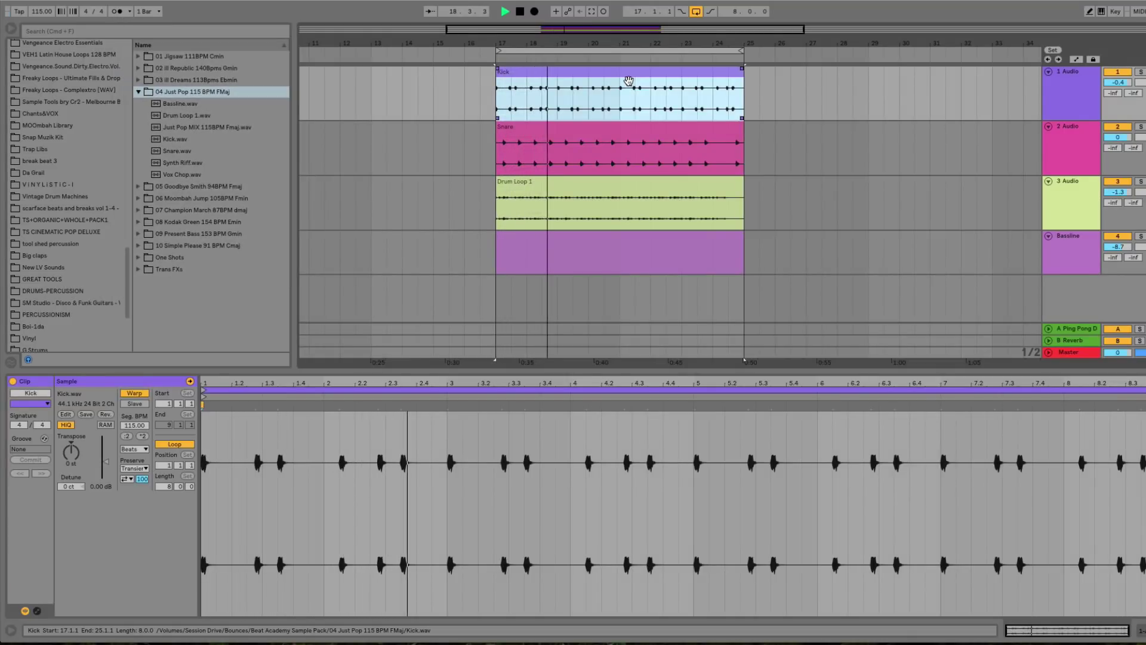
pyautogui.click(580, 240)
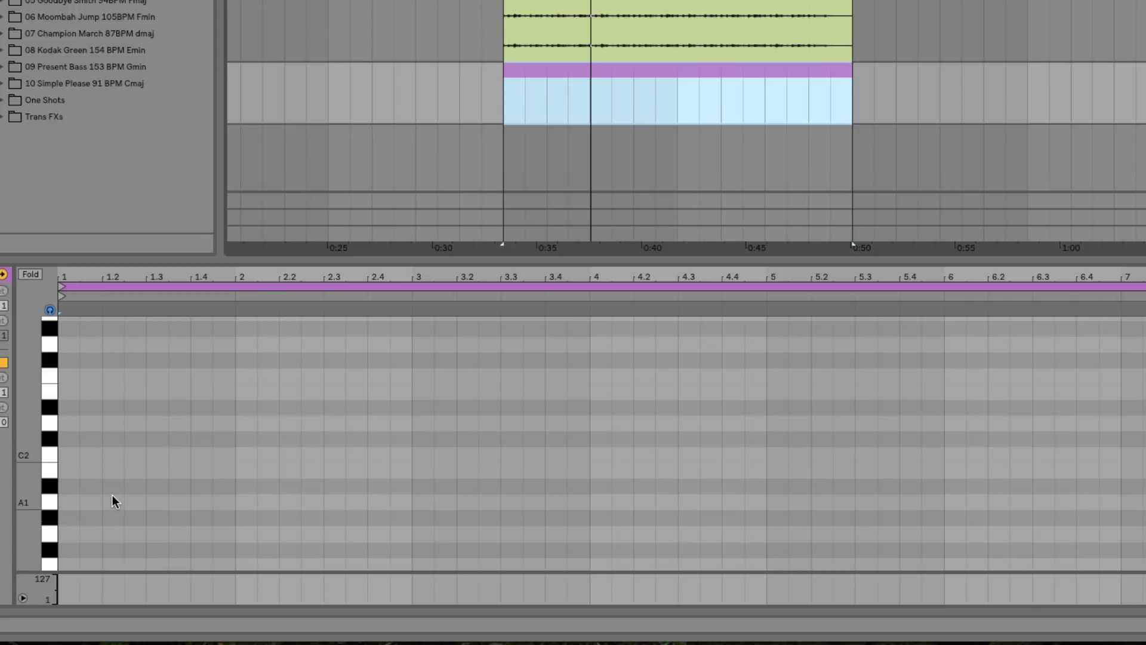
# Play the F major scale from F to F and the F, A, C chord tones on the Bassline instrument
pyautogui.press('f')
pyautogui.press('g')
pyautogui.press('h')
pyautogui.press('u')
pyautogui.press('k')
pyautogui.press('l')
pyautogui.press(';')
pyautogui.press("'")
pyautogui.press('f')
pyautogui.press('h')
pyautogui.press('k')
pyautogui.press('f')
# Draw an F1 and an A1 note in the Bassline clip, each two beats long and starting at bar 1
pyautogui.doubleClick(63, 564)
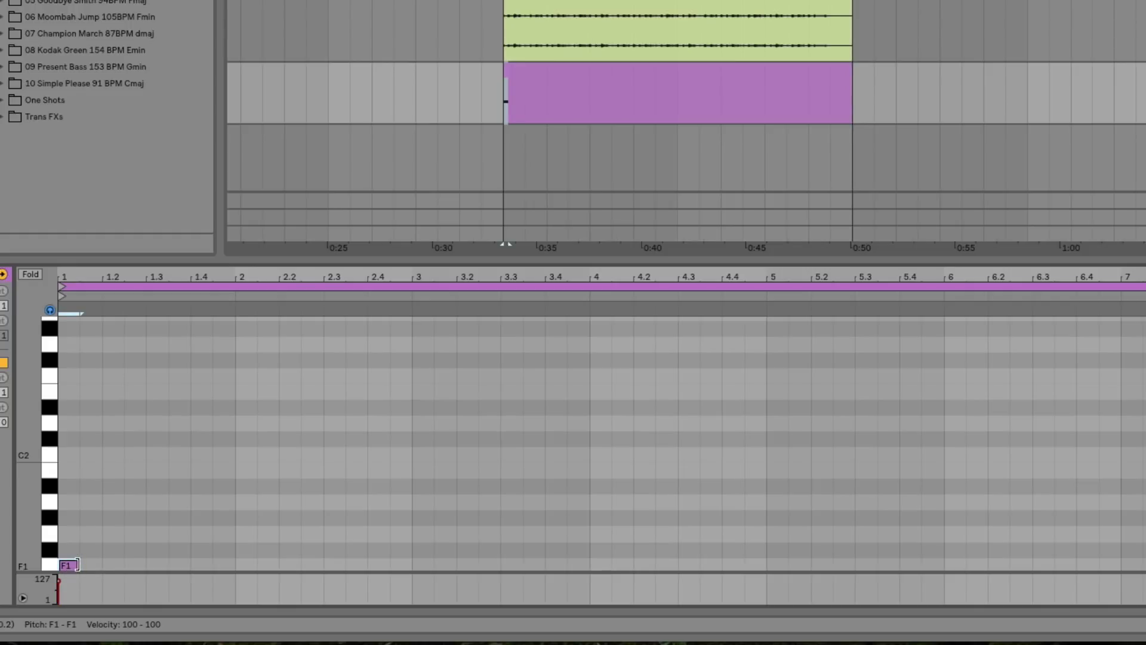
pyautogui.moveTo(74, 564); pyautogui.dragTo(150, 561)
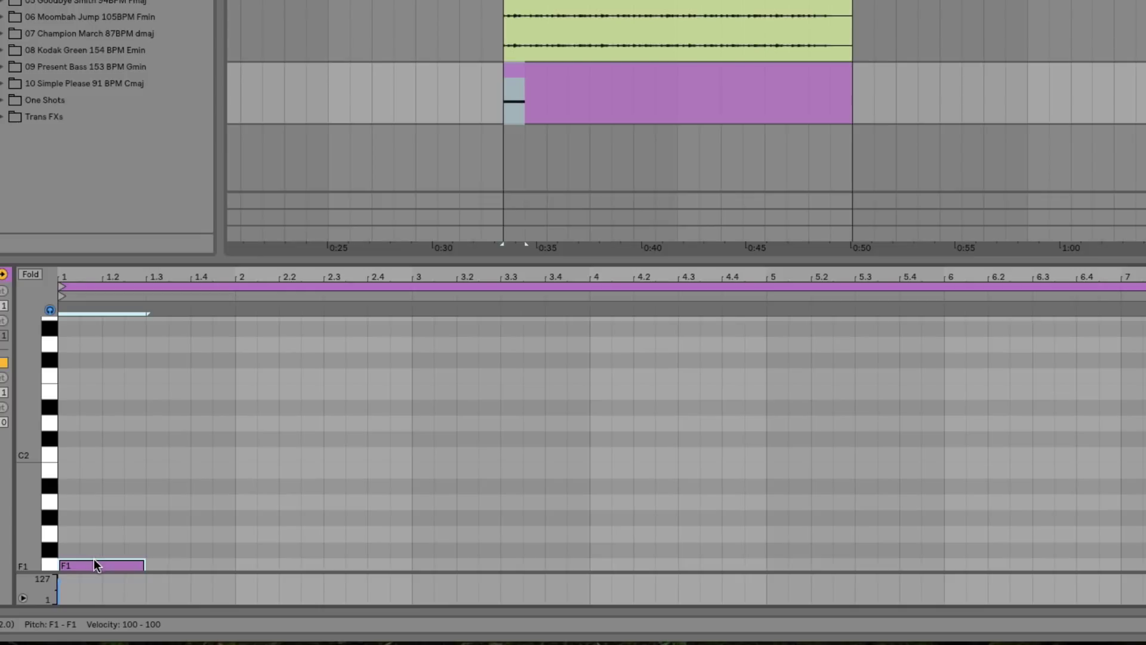
pyautogui.doubleClick(73, 500)
pyautogui.moveTo(78, 502); pyautogui.dragTo(146, 502)
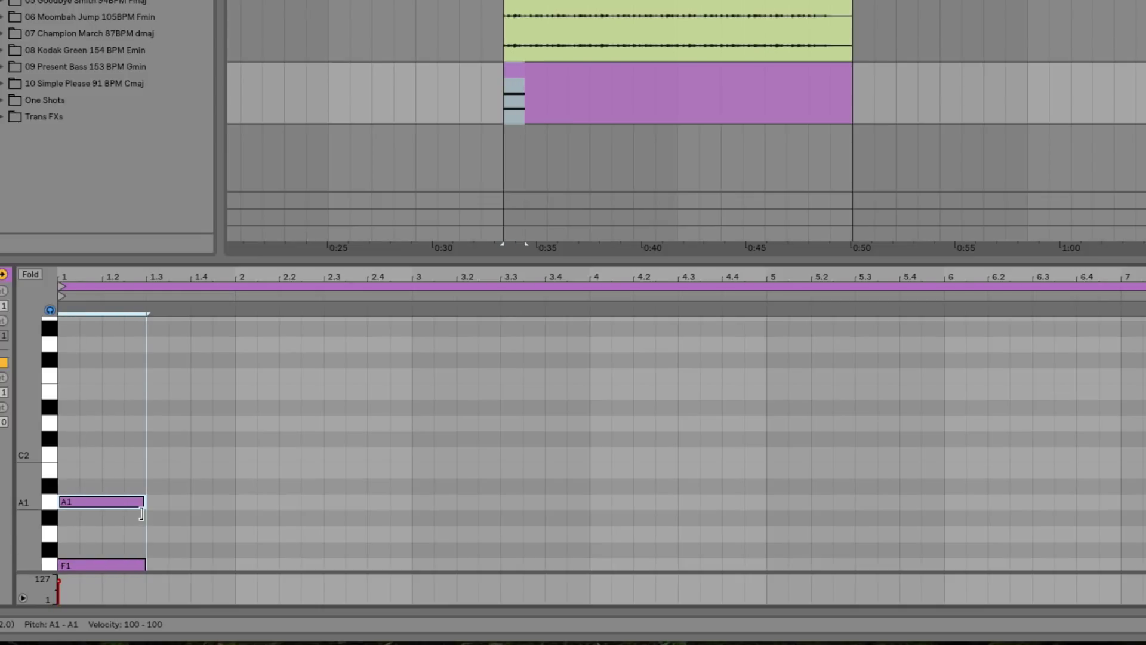
# Stack a C2 and an F2 note above them at bar 1, each two beats long
pyautogui.doubleClick(66, 449)
pyautogui.moveTo(78, 455); pyautogui.dragTo(142, 457)
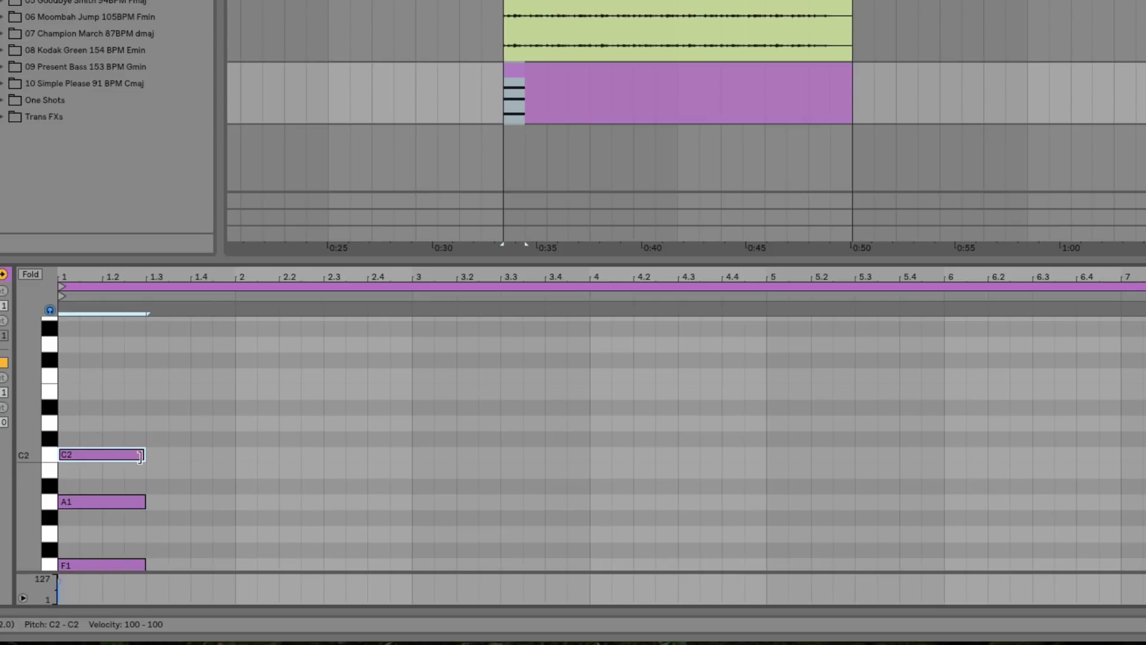
pyautogui.doubleClick(65, 375)
pyautogui.moveTo(78, 376); pyautogui.dragTo(152, 378)
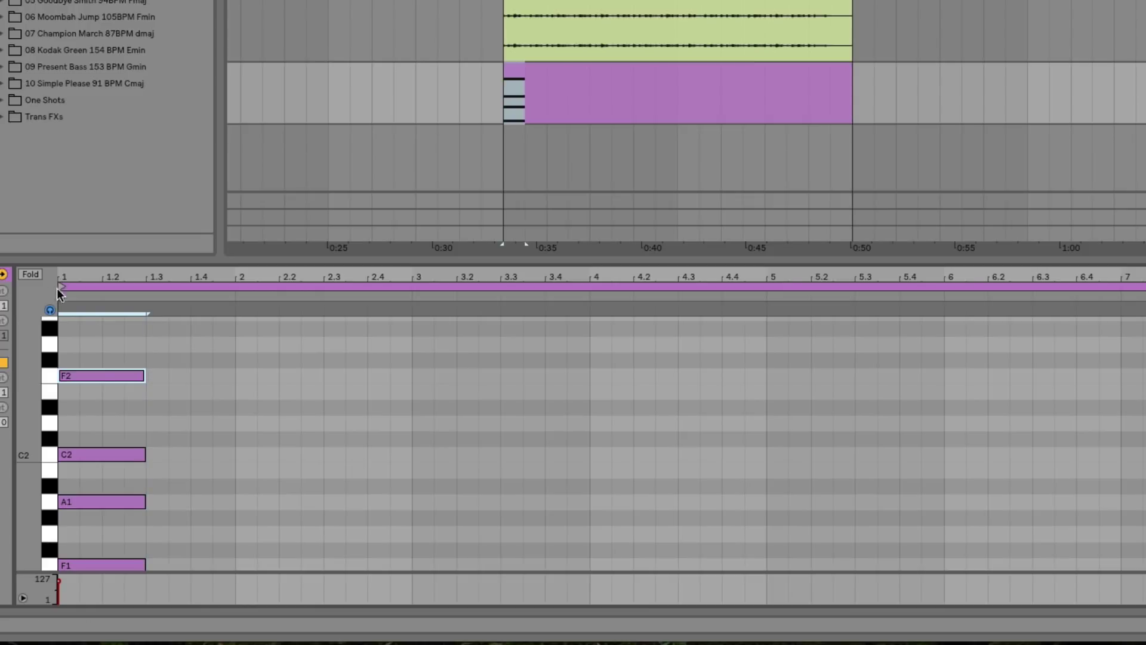
# Move the Bassline clip's start and loop start to bar 2 and lengthen the four stacked chord notes to one full bar
pyautogui.moveTo(62, 292)
pyautogui.mouseDown()
pyautogui.moveTo(376, 353)
pyautogui.moveTo(247, 335)
pyautogui.mouseUp()
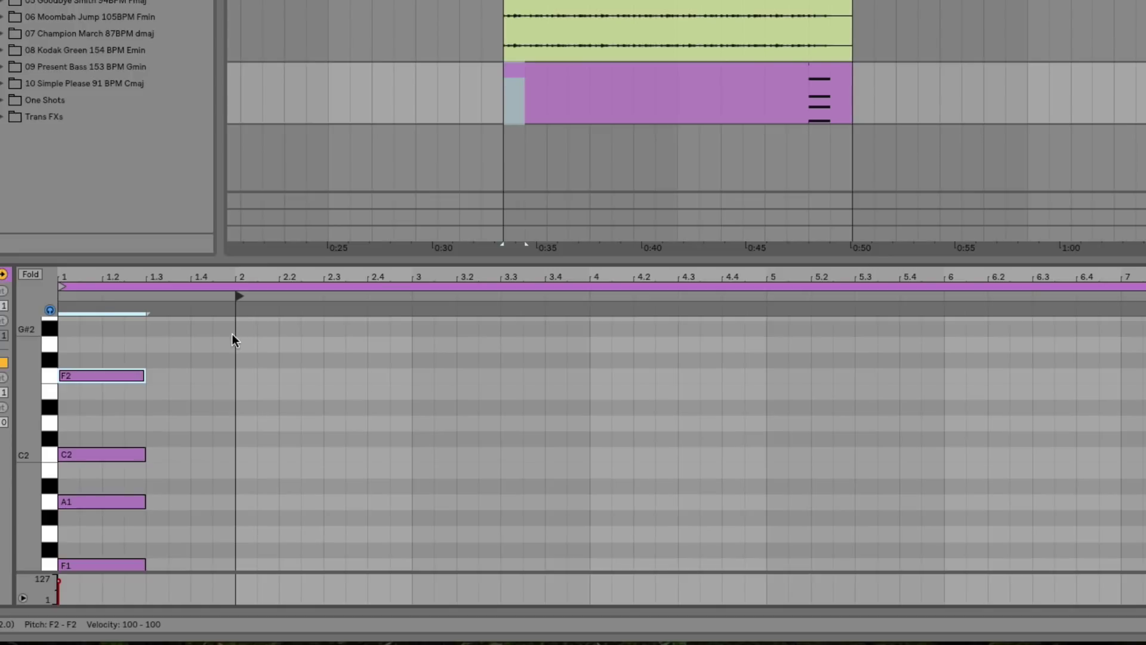
pyautogui.moveTo(65, 283); pyautogui.dragTo(238, 288)
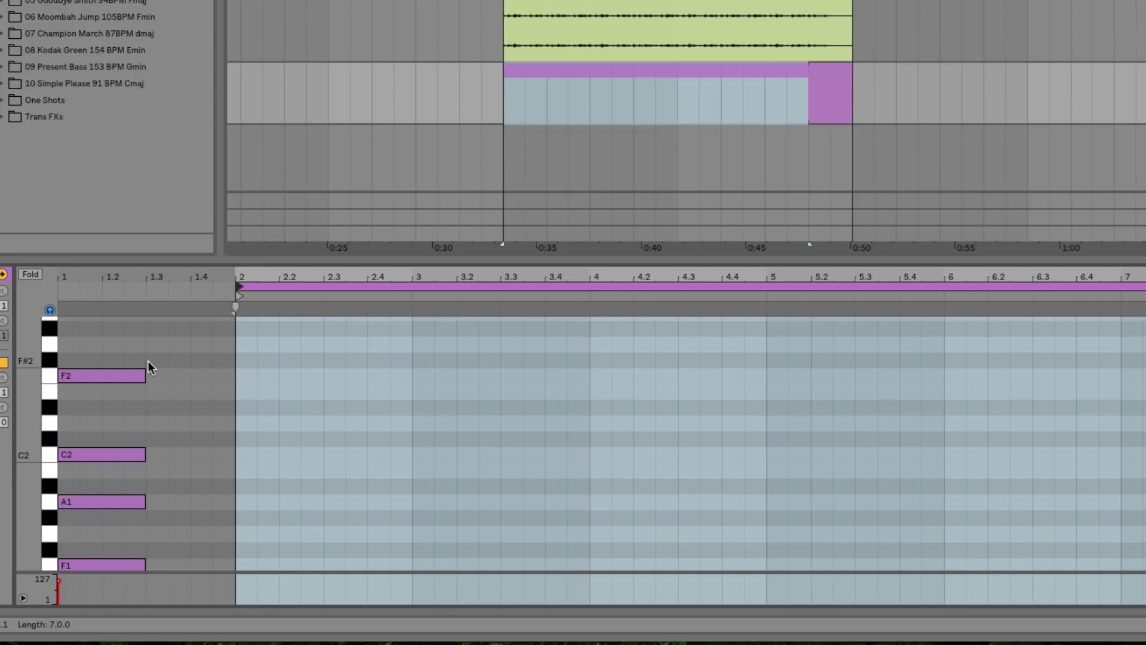
pyautogui.moveTo(101, 343)
pyautogui.mouseDown()
pyautogui.moveTo(142, 562)
pyautogui.moveTo(234, 564)
pyautogui.mouseUp()
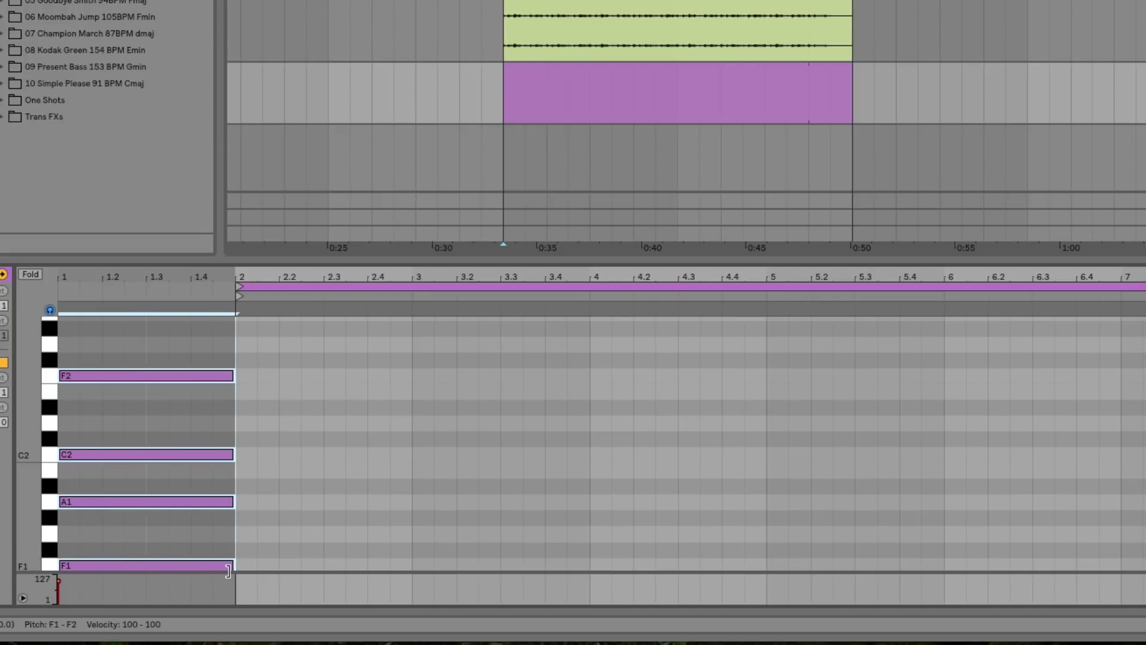
pyautogui.click(216, 400)
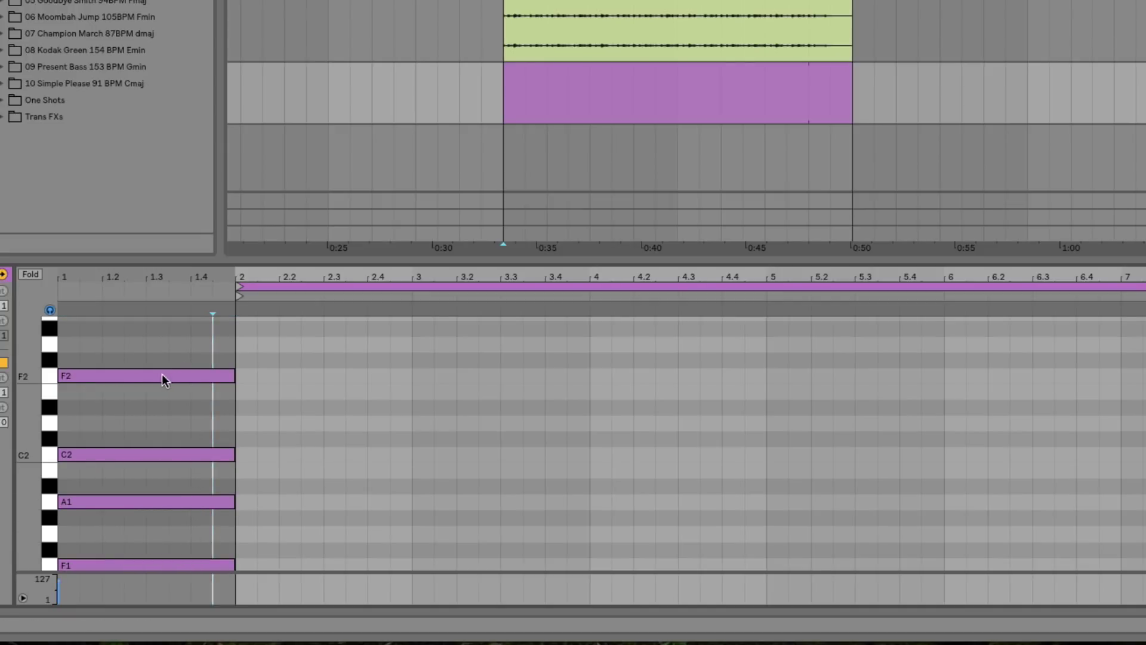
# Draw an F1 note one beat long at bar 2 and play it back with the drums
pyautogui.click(250, 562)
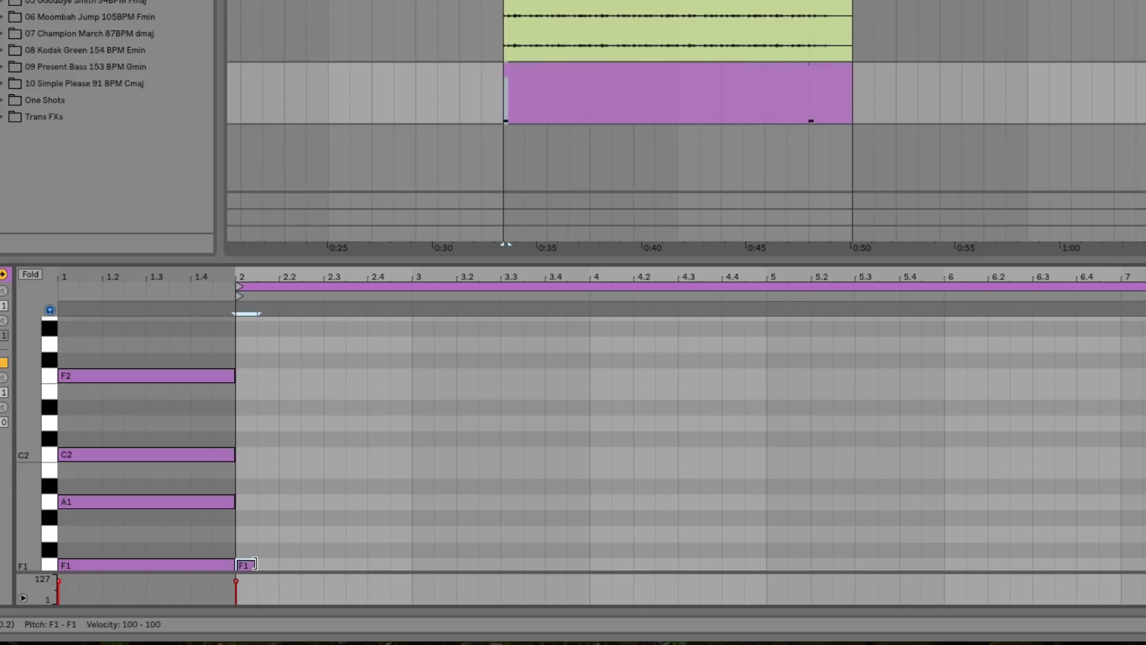
pyautogui.doubleClick(249, 562)
pyautogui.moveTo(278, 561); pyautogui.dragTo(310, 565)
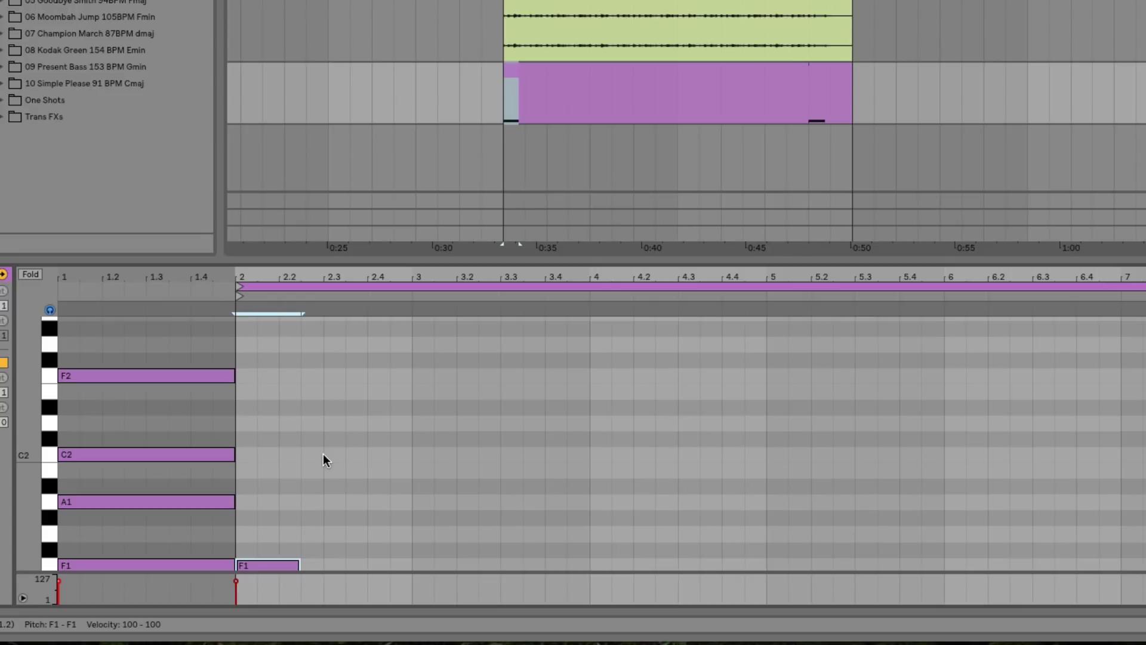
pyautogui.moveTo(298, 565); pyautogui.dragTo(279, 565)
pyautogui.press('space')
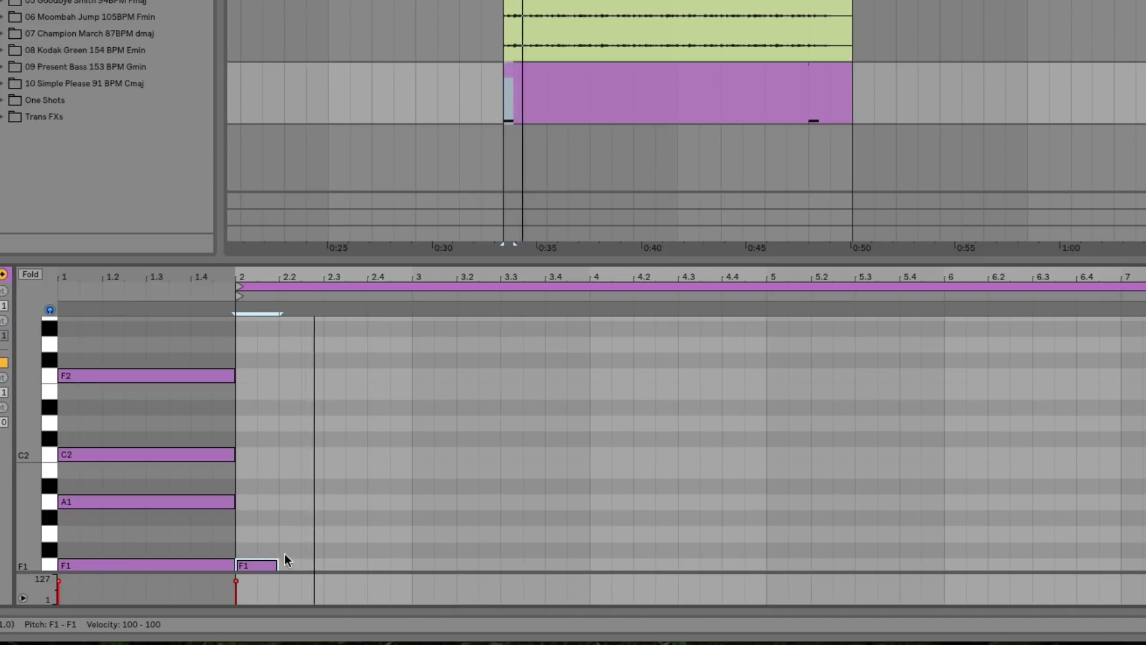
# Add a one-beat A1 note at 2.3 and a half-beat F1 note at bar 3, and play the line
pyautogui.doubleClick(333, 502)
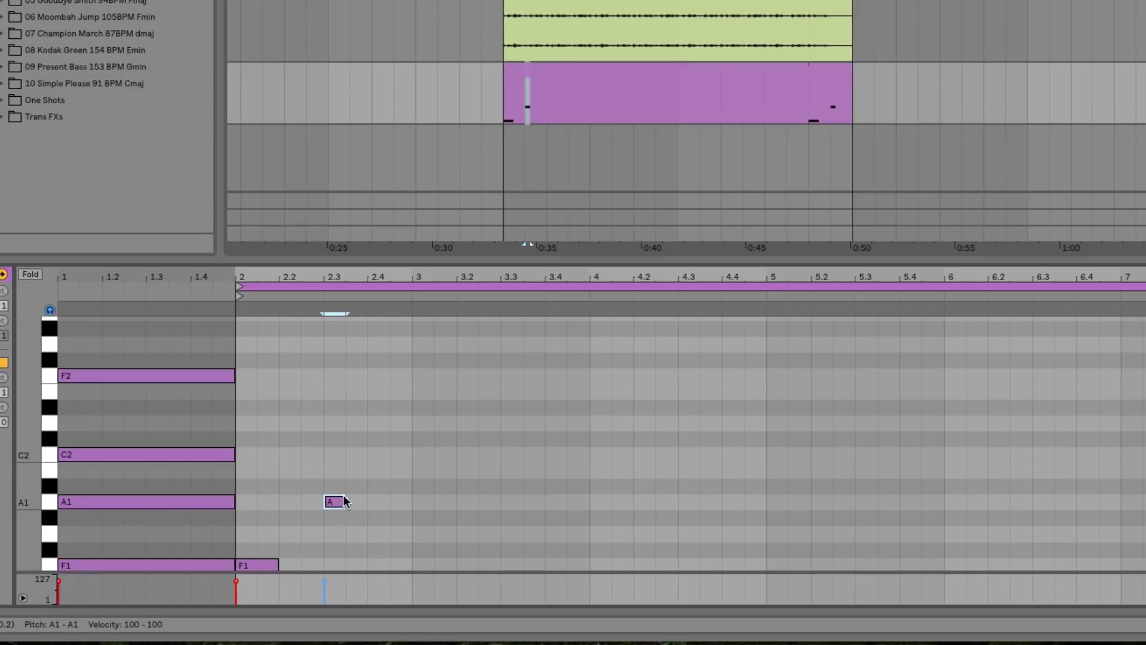
pyautogui.moveTo(343, 502); pyautogui.dragTo(366, 501)
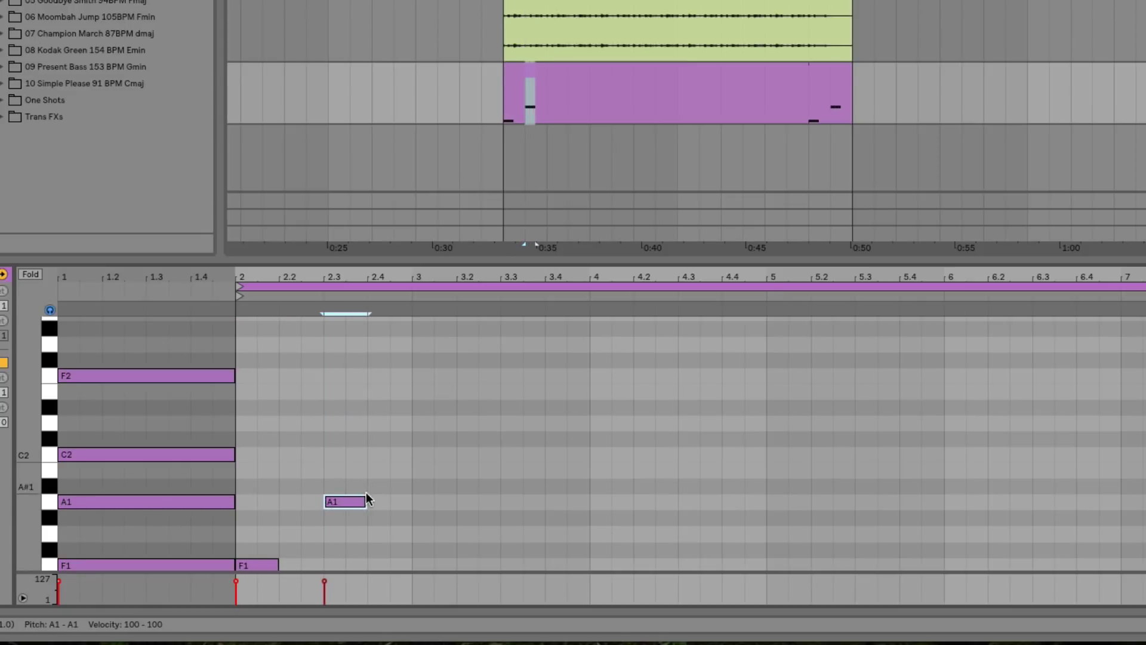
pyautogui.doubleClick(420, 563)
pyautogui.press('space')
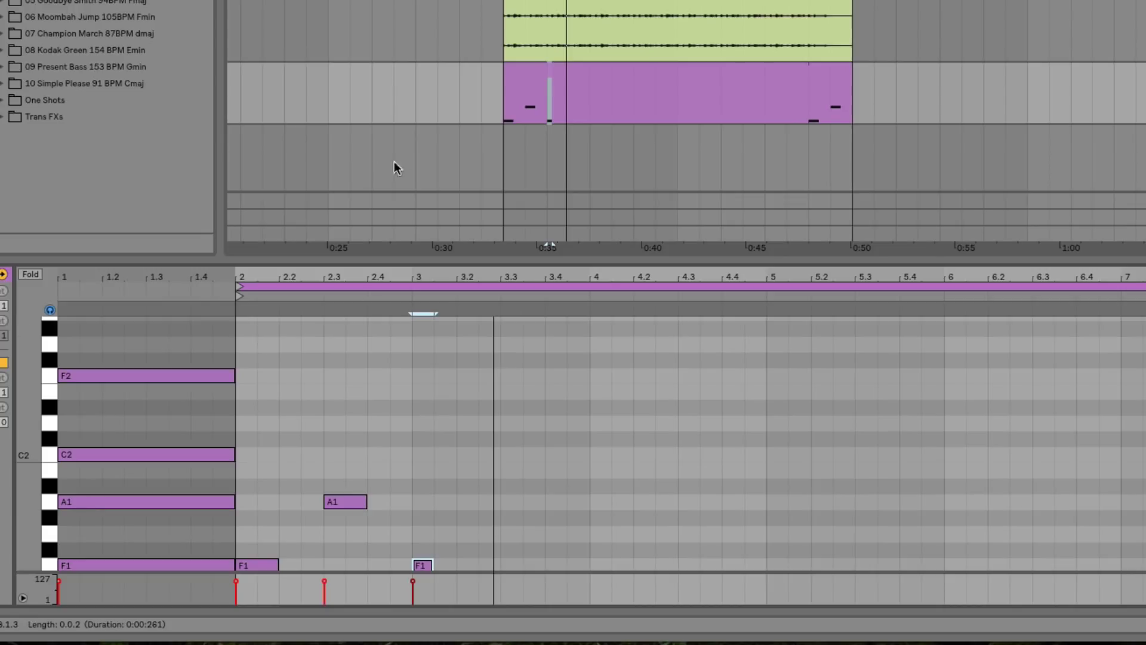
# Shift the A1 note a sixteenth earlier than 2.3 to align with the second kick hit, and play the result
pyautogui.moveTo(516, 1); pyautogui.dragTo(516, 66)
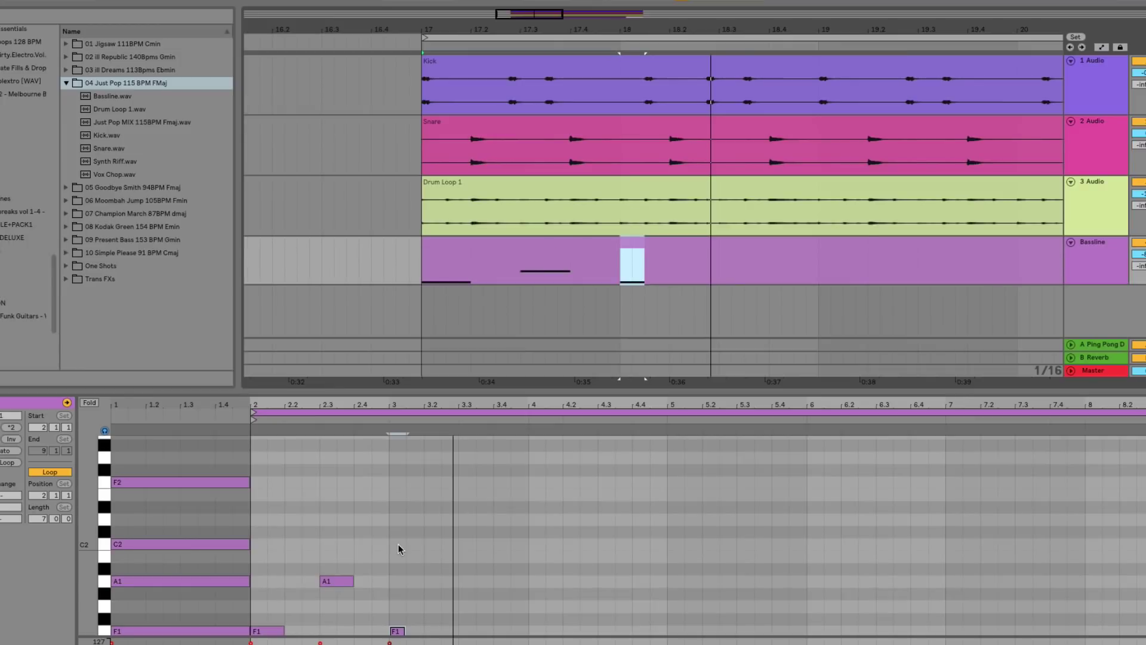
pyautogui.moveTo(332, 579)
pyautogui.mouseDown()
pyautogui.moveTo(300, 582)
pyautogui.moveTo(345, 584)
pyautogui.mouseUp()
pyautogui.press('space')
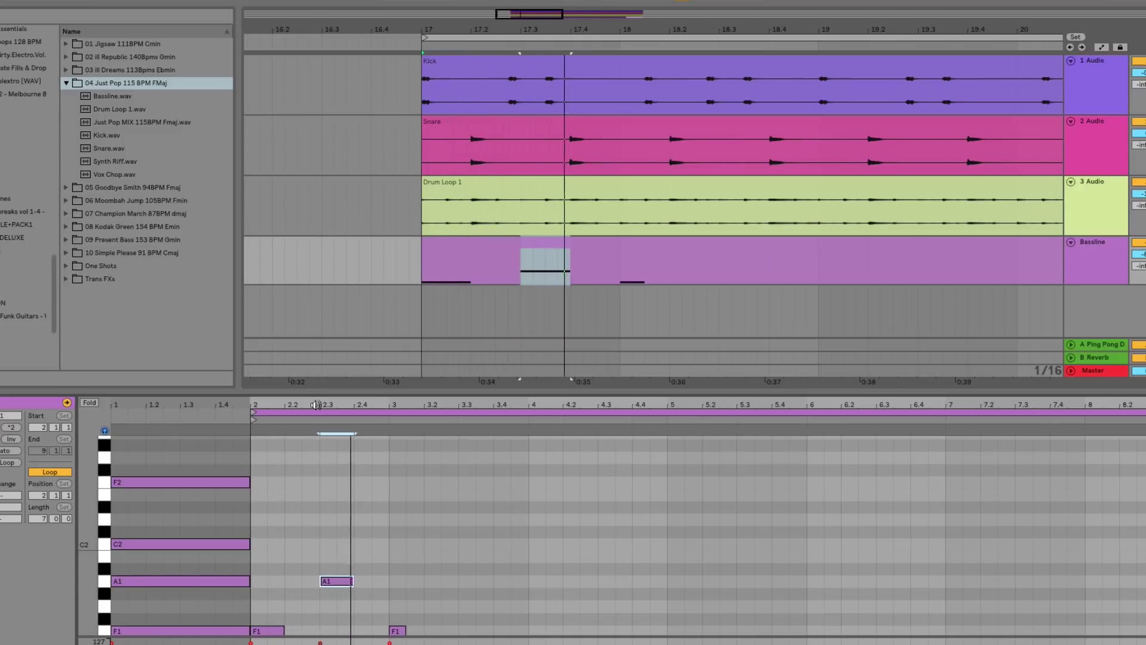
pyautogui.press('space')
pyautogui.moveTo(308, 403); pyautogui.dragTo(358, 407)
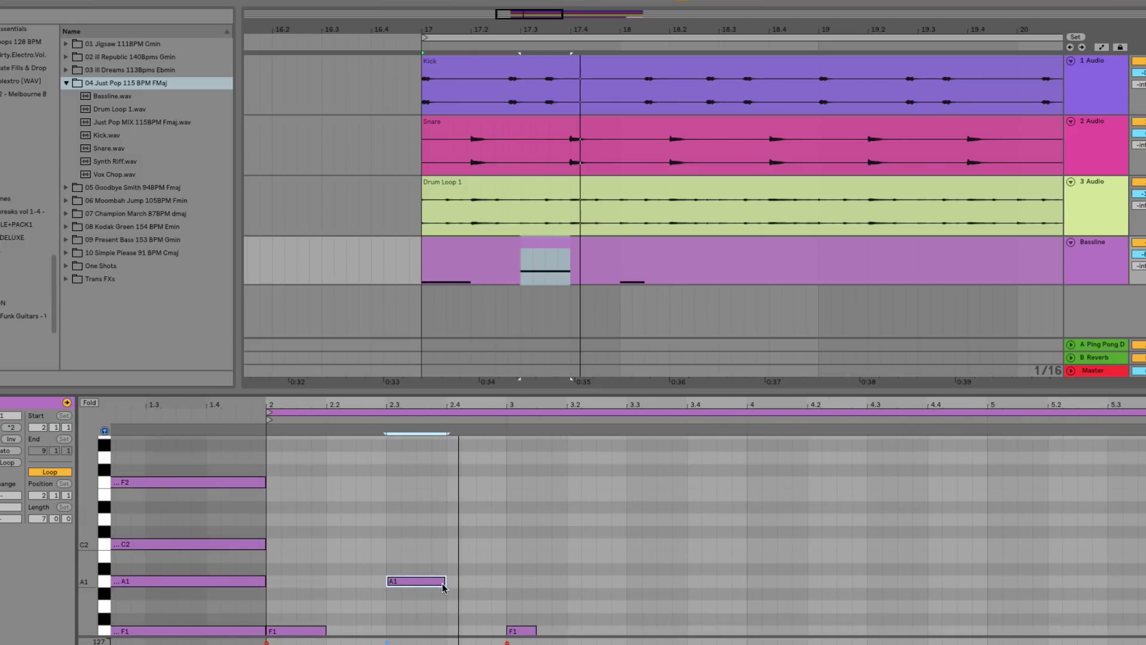
pyautogui.moveTo(422, 585)
pyautogui.mouseDown()
pyautogui.moveTo(394, 588)
pyautogui.moveTo(409, 583)
pyautogui.mouseUp()
pyautogui.press('space')
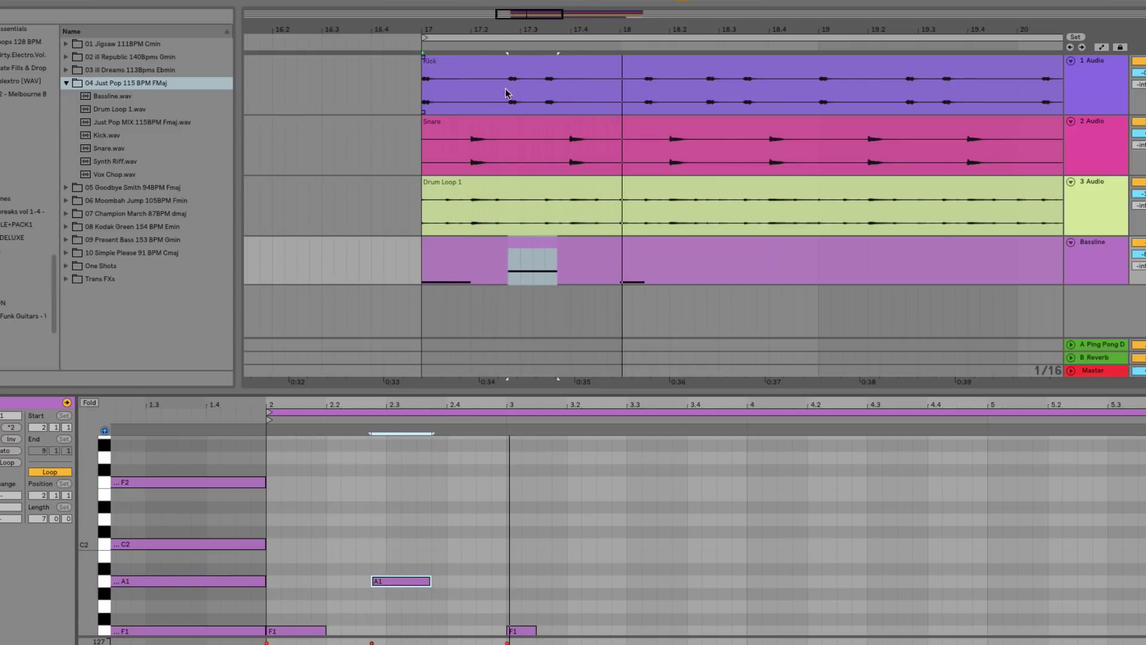
pyautogui.moveTo(510, 12); pyautogui.dragTo(510, 36)
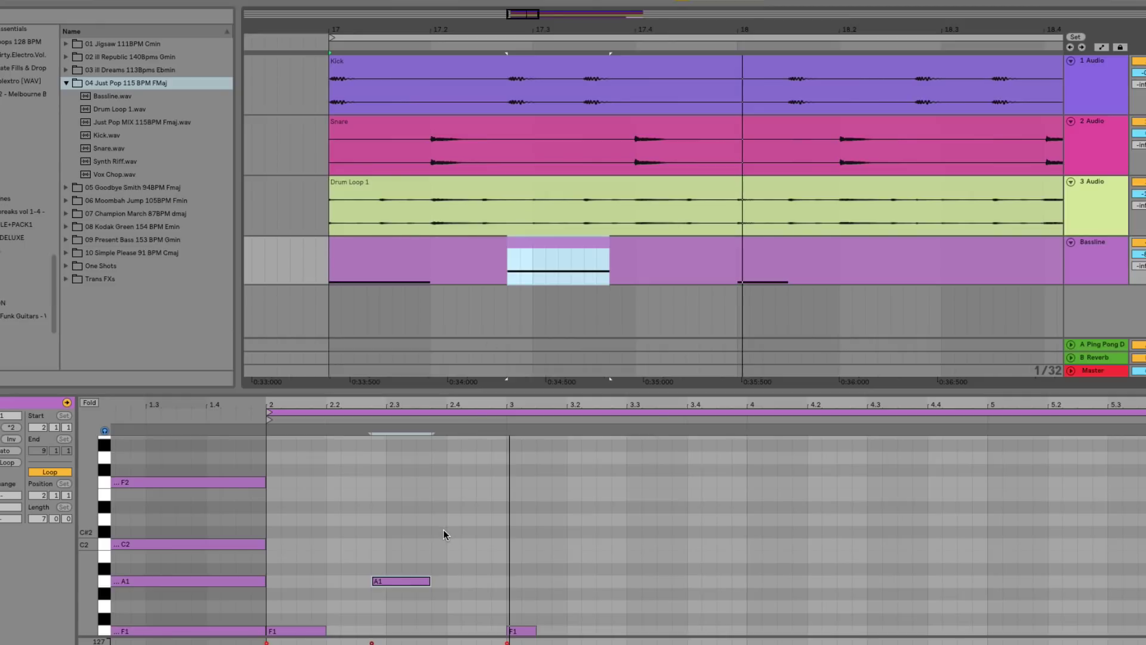
pyautogui.press('space')
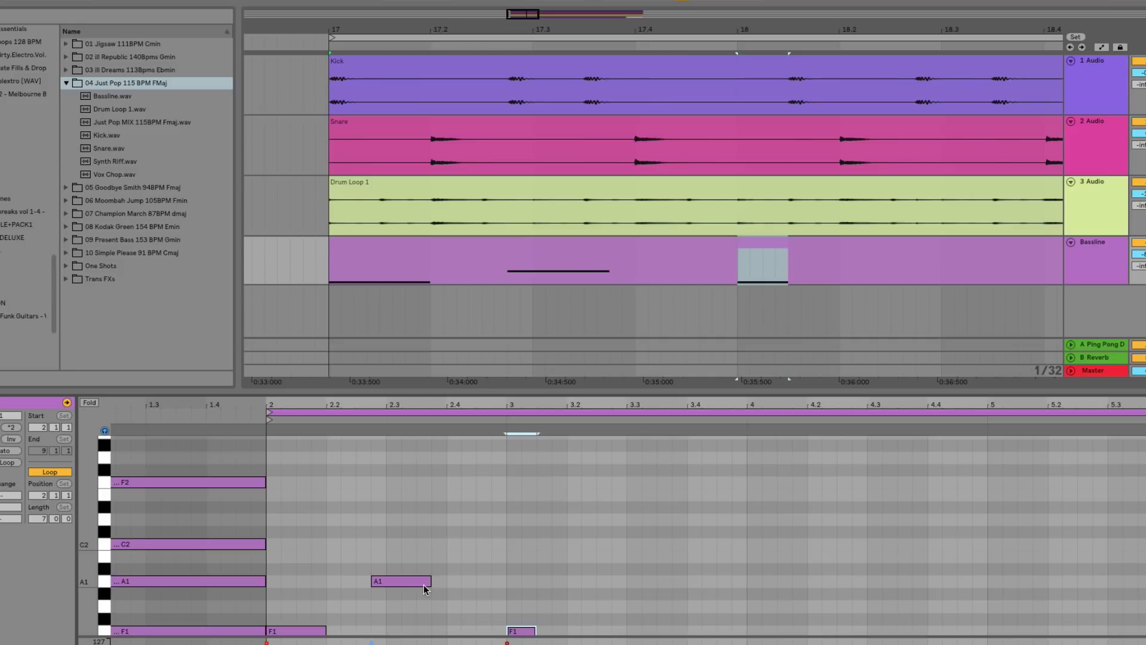
# Raise the second bass note to C2 and the note at bar 3 to A1 while playing the loop
pyautogui.click(287, 631)
pyautogui.moveTo(408, 581); pyautogui.dragTo(409, 544)
pyautogui.press('space')
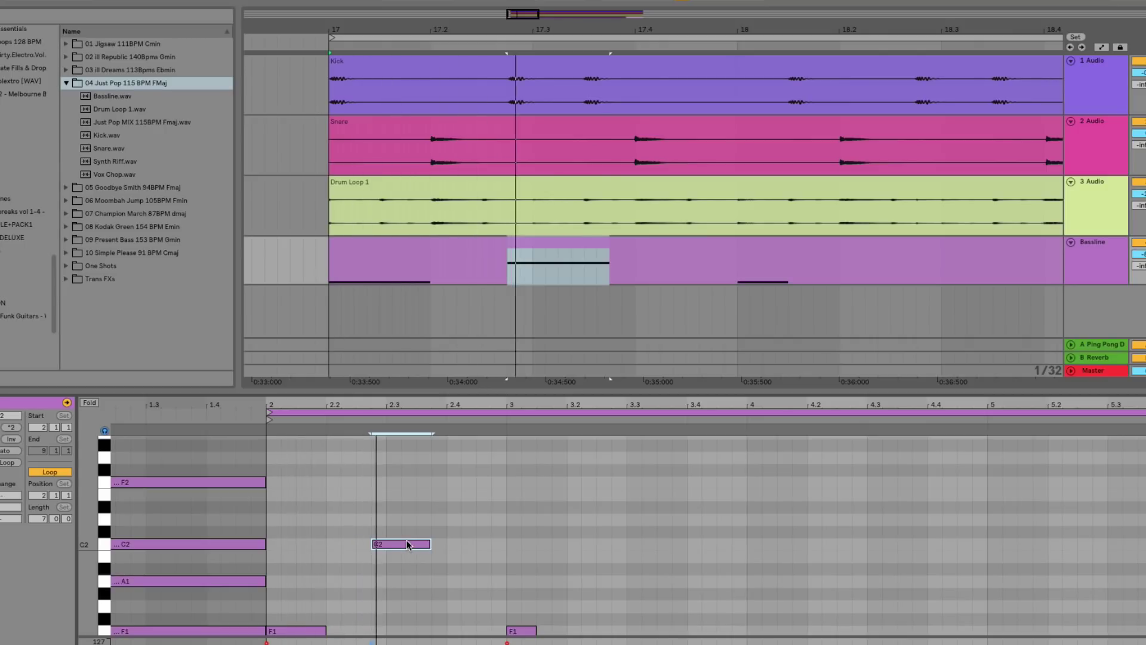
pyautogui.click(522, 630)
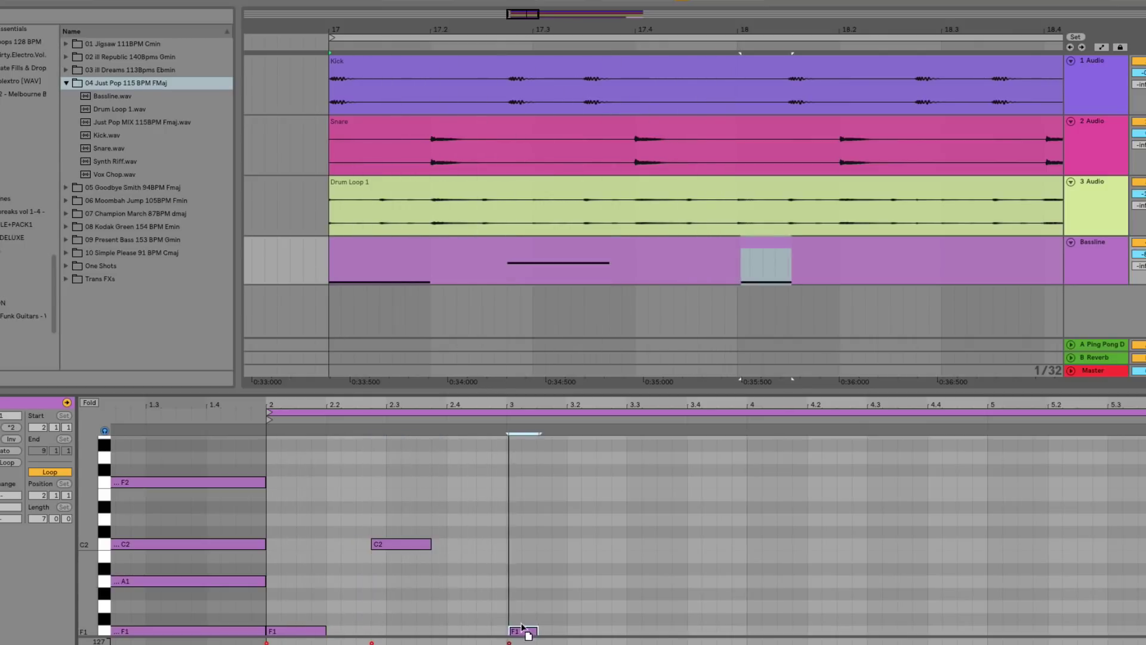
pyautogui.moveTo(522, 627); pyautogui.dragTo(517, 584)
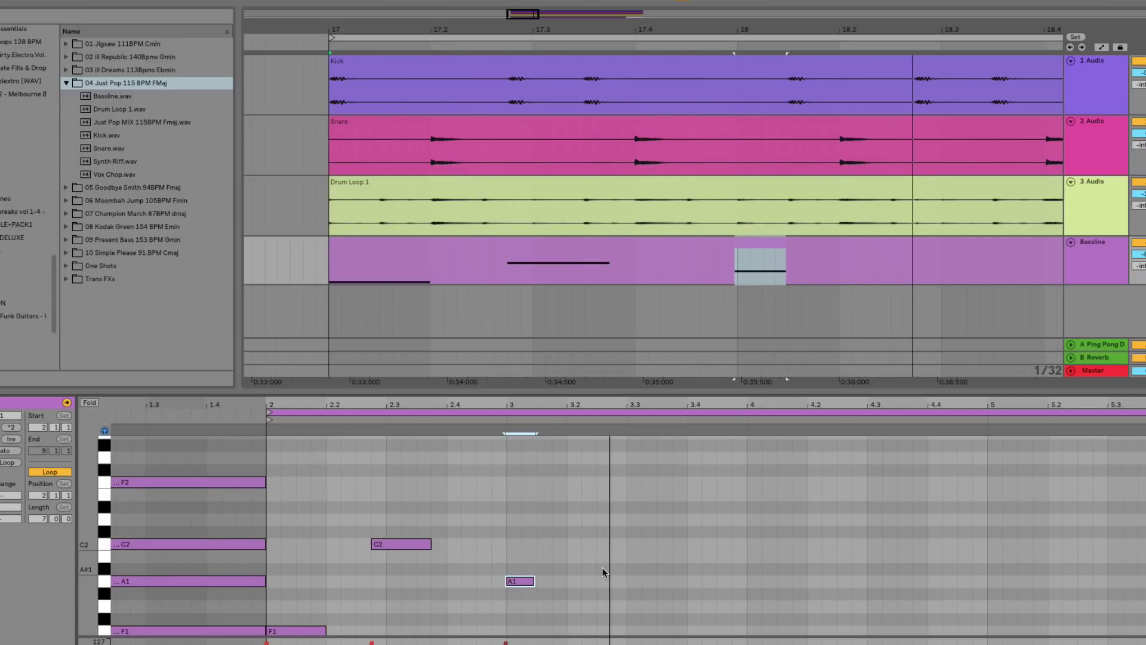
# Draw an A#1 note two beats long, starting a sixteenth before 3.3 to match the kick
pyautogui.doubleClick(629, 567)
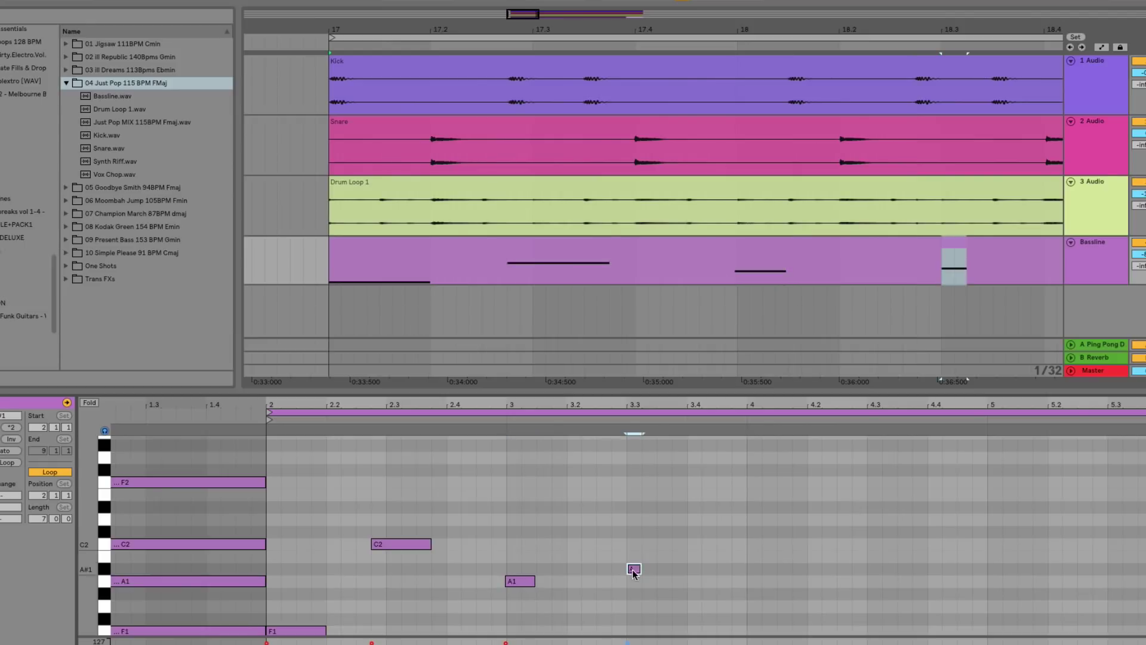
pyautogui.moveTo(640, 569); pyautogui.dragTo(745, 568)
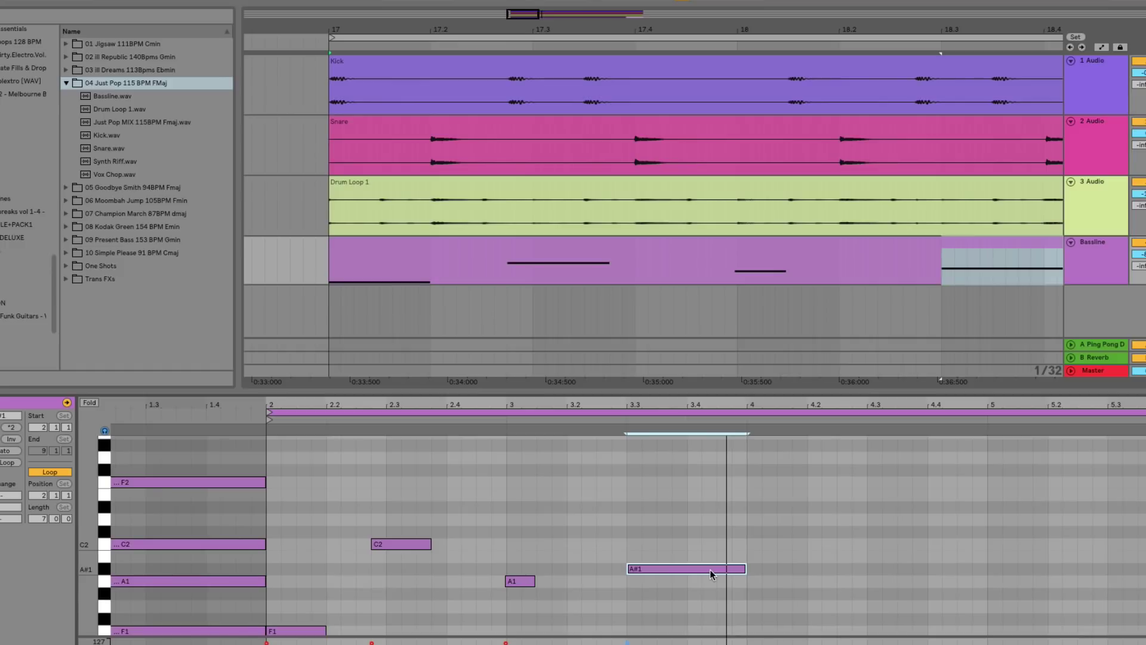
pyautogui.moveTo(711, 568)
pyautogui.mouseDown()
pyautogui.moveTo(680, 568)
pyautogui.moveTo(695, 567)
pyautogui.mouseUp()
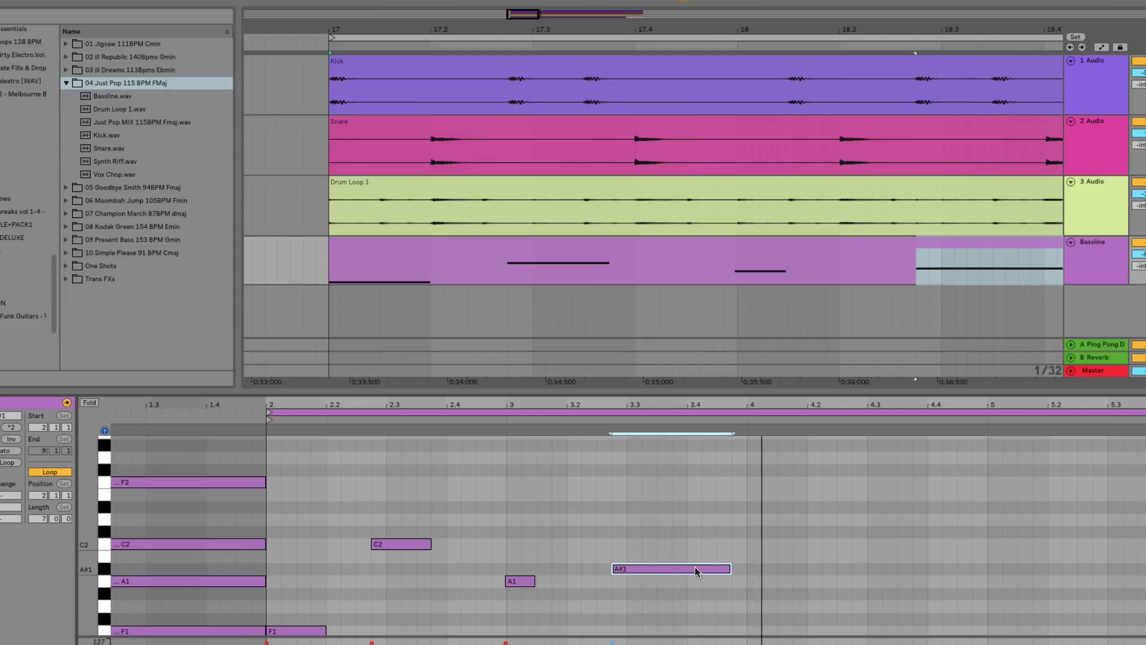
# Audition the first two bass notes, raise the second one from C2 to F2 and play the line
pyautogui.click(310, 631)
pyautogui.click(394, 543)
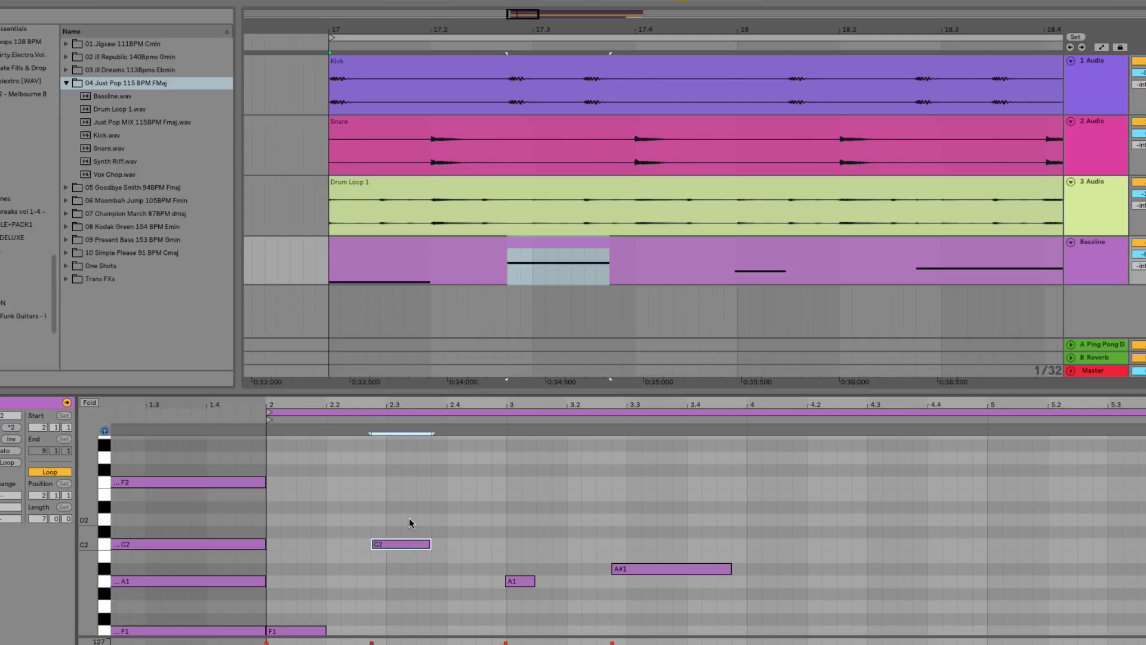
pyautogui.press('space')
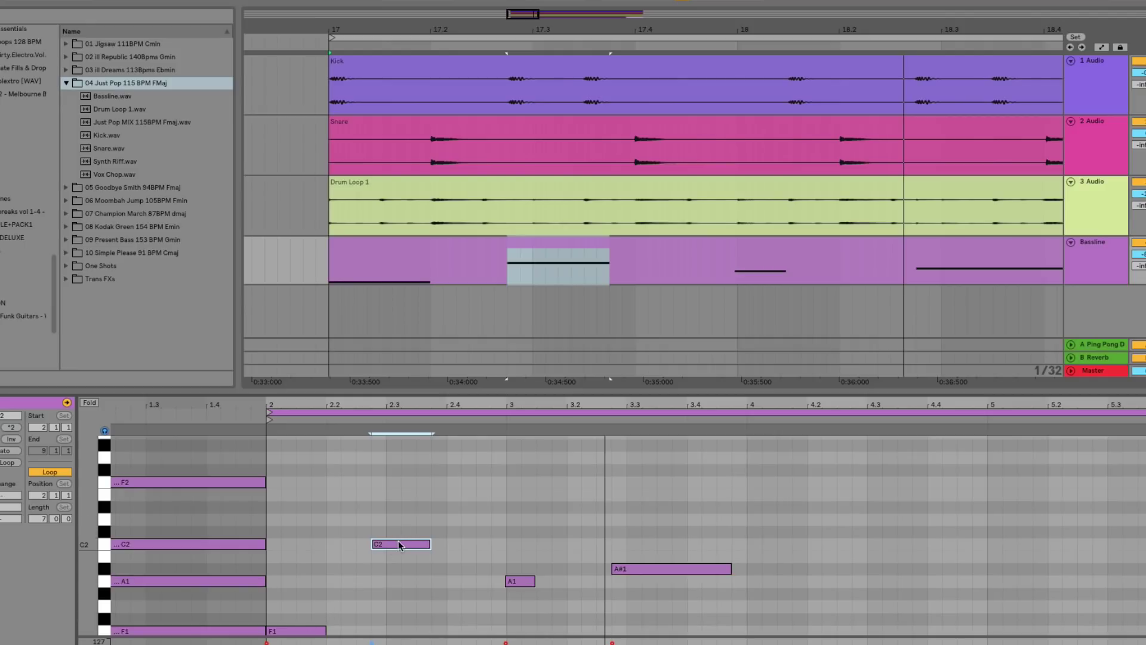
pyautogui.moveTo(399, 545); pyautogui.dragTo(398, 484)
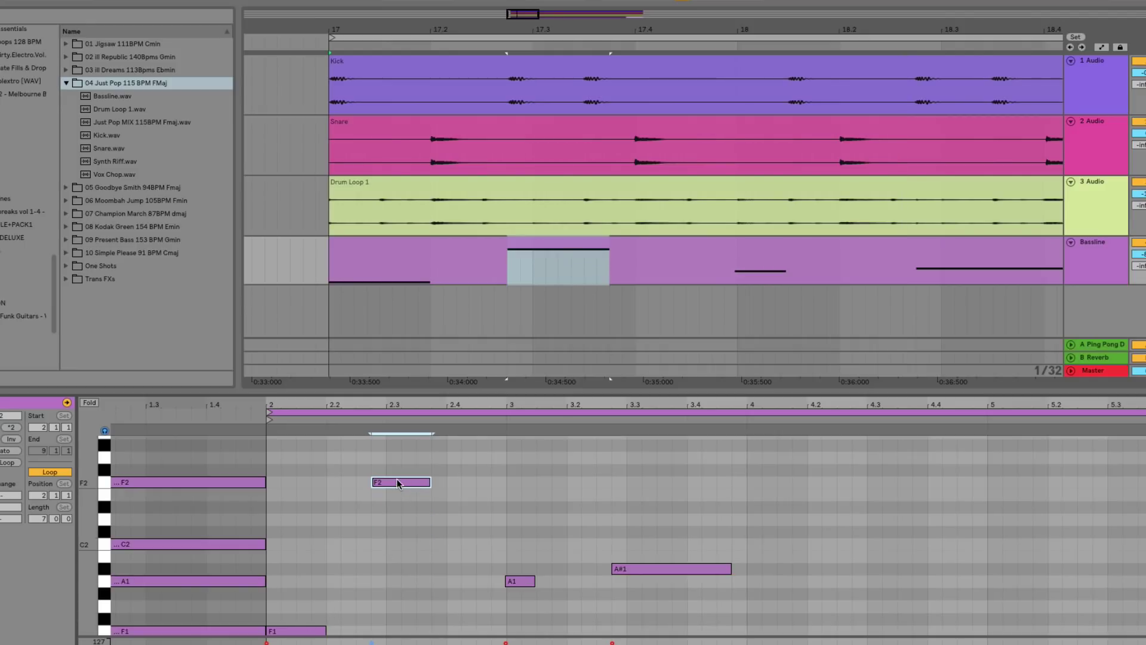
pyautogui.press('space')
# Lower the second bass note to A1, raise the note at bar 3 to C2 and play the line
pyautogui.click(302, 633)
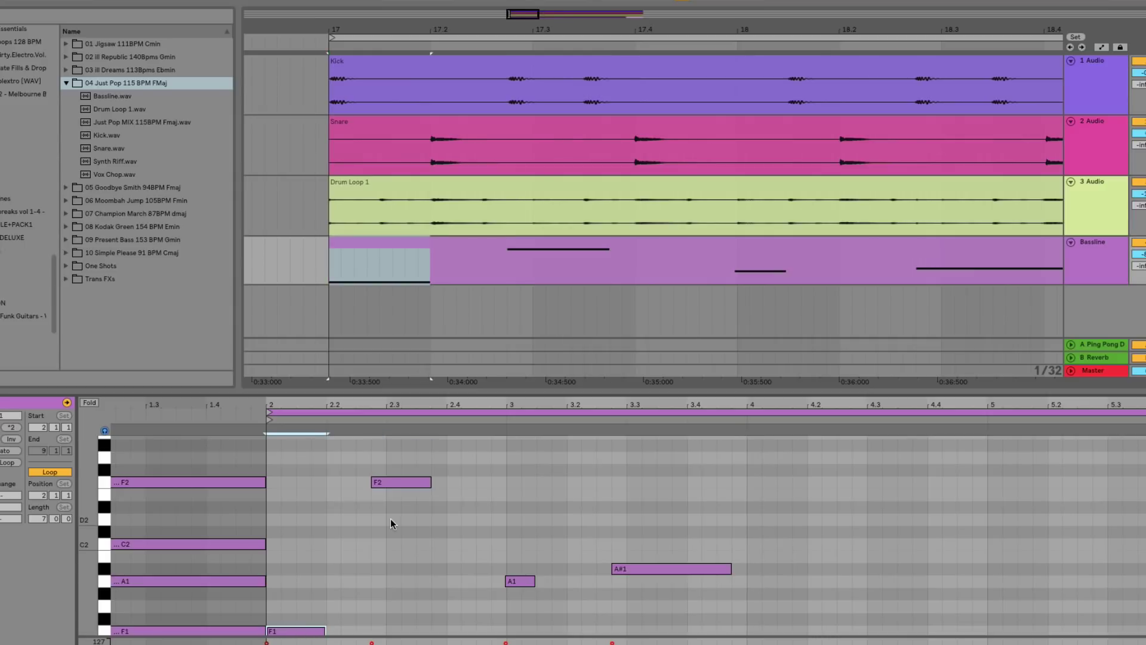
pyautogui.moveTo(391, 482); pyautogui.dragTo(392, 578)
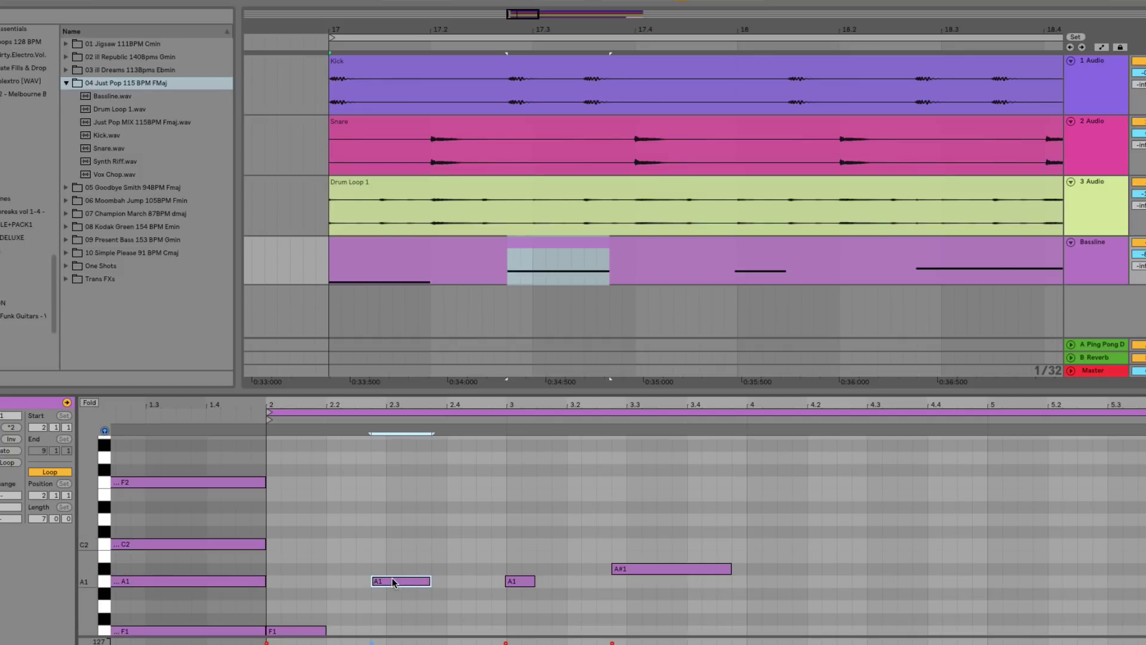
pyautogui.press('space')
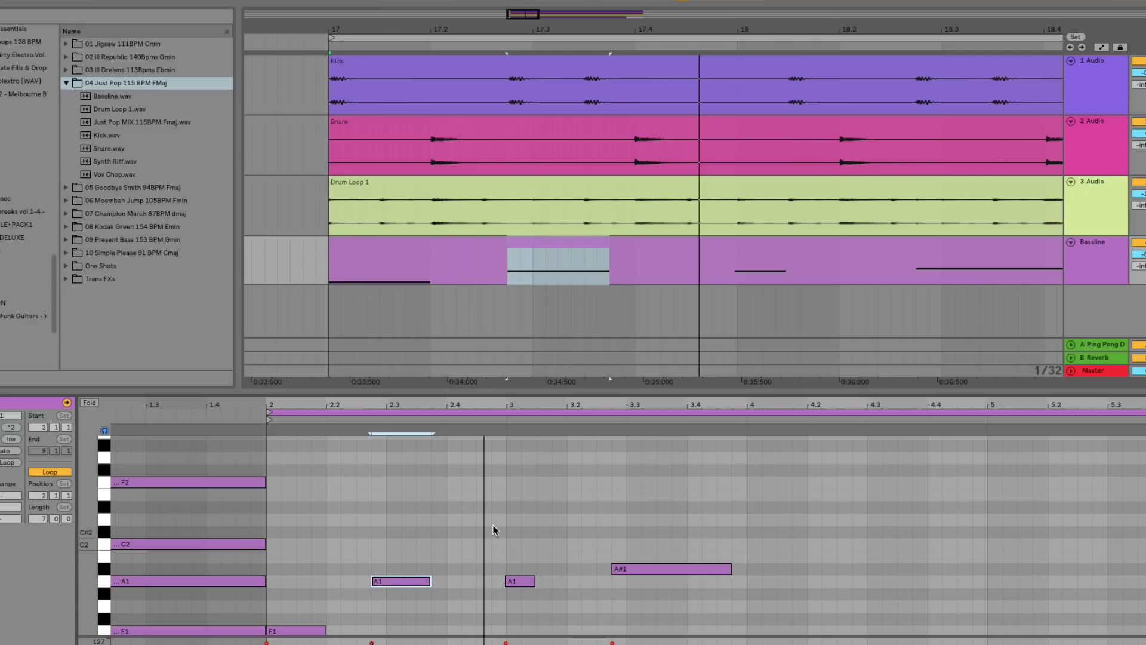
pyautogui.click(522, 581)
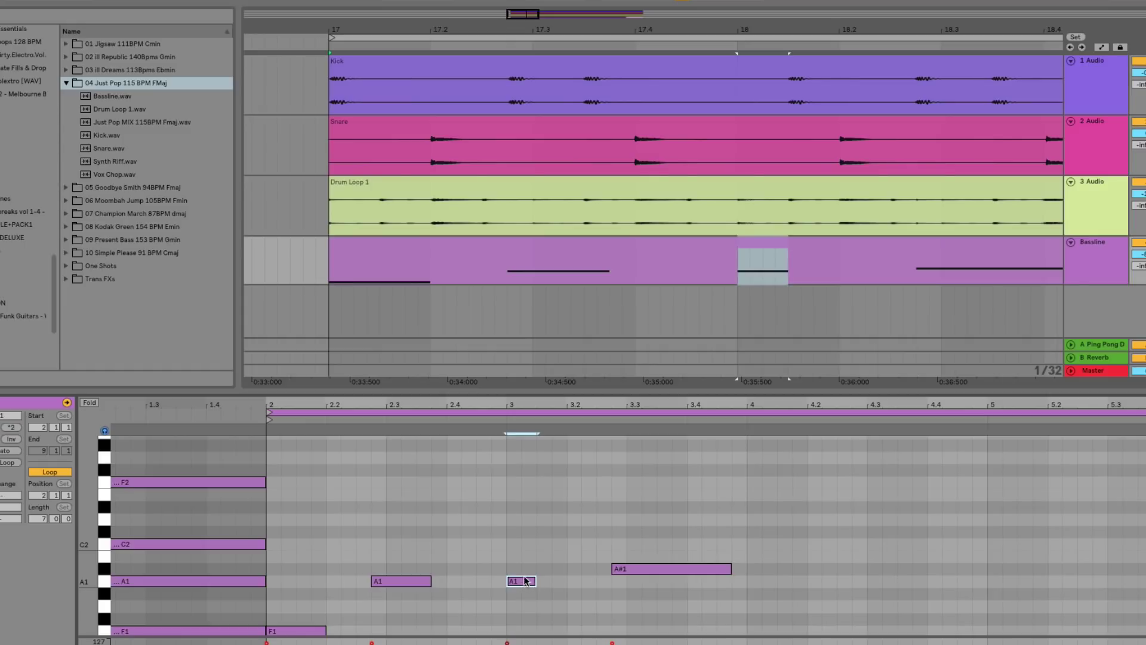
pyautogui.moveTo(525, 580); pyautogui.dragTo(527, 544)
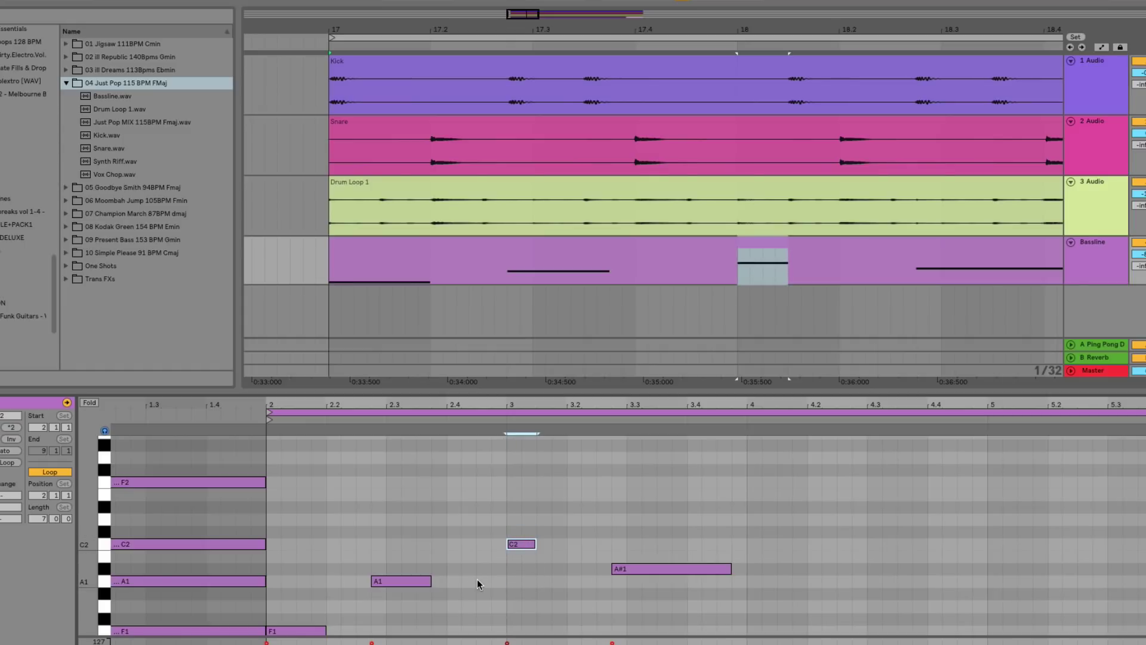
pyautogui.press('space')
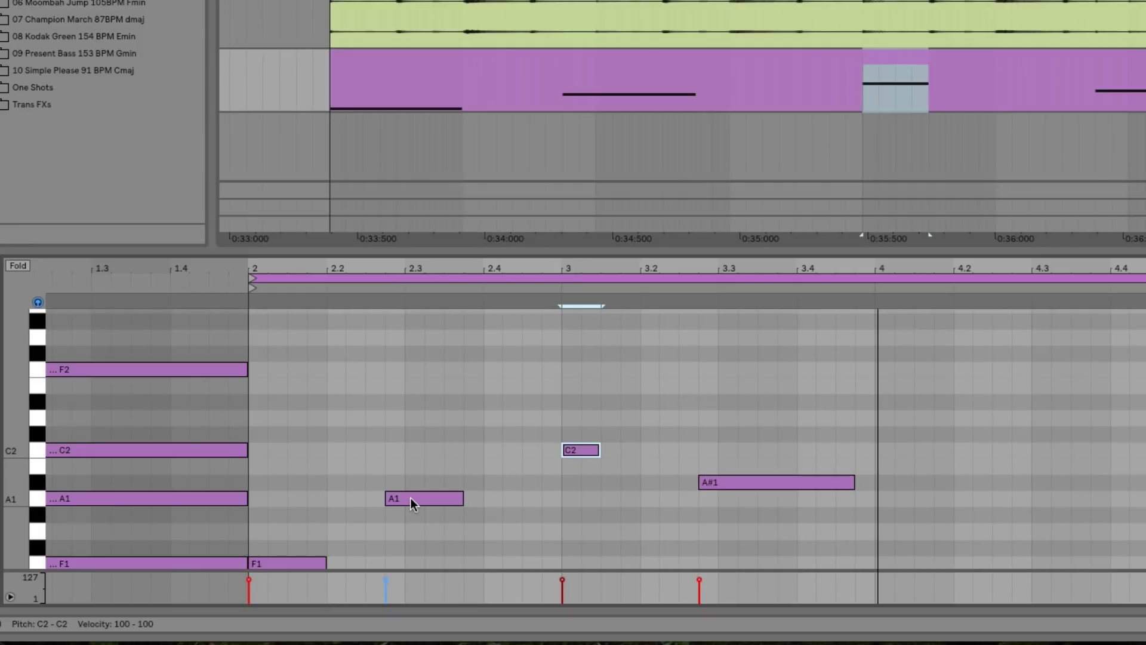
# Lower the second bass note to G1, audition it against the opening F1 and play the line
pyautogui.click(289, 561)
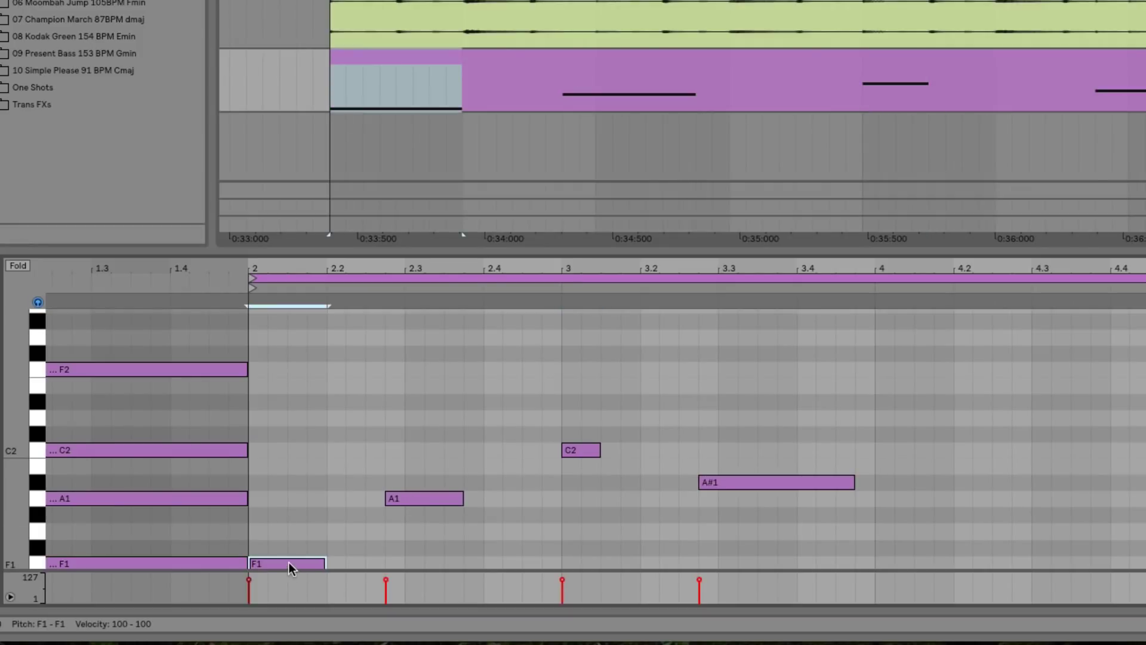
pyautogui.moveTo(414, 496); pyautogui.dragTo(418, 530)
pyautogui.click(286, 561)
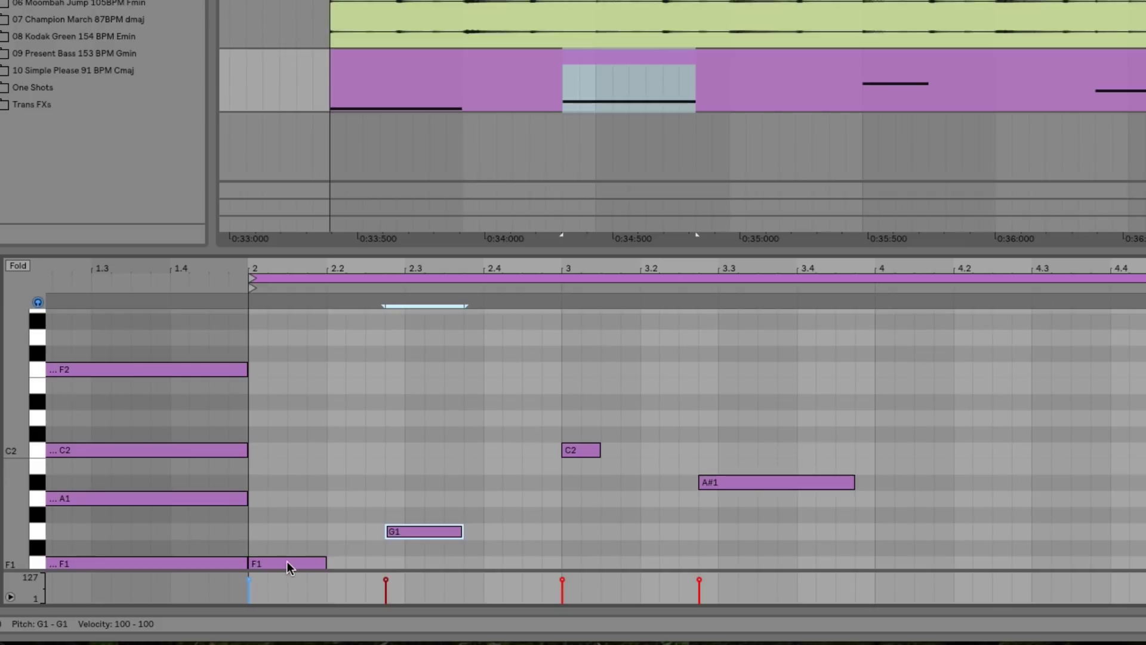
pyautogui.click(427, 528)
pyautogui.press('space')
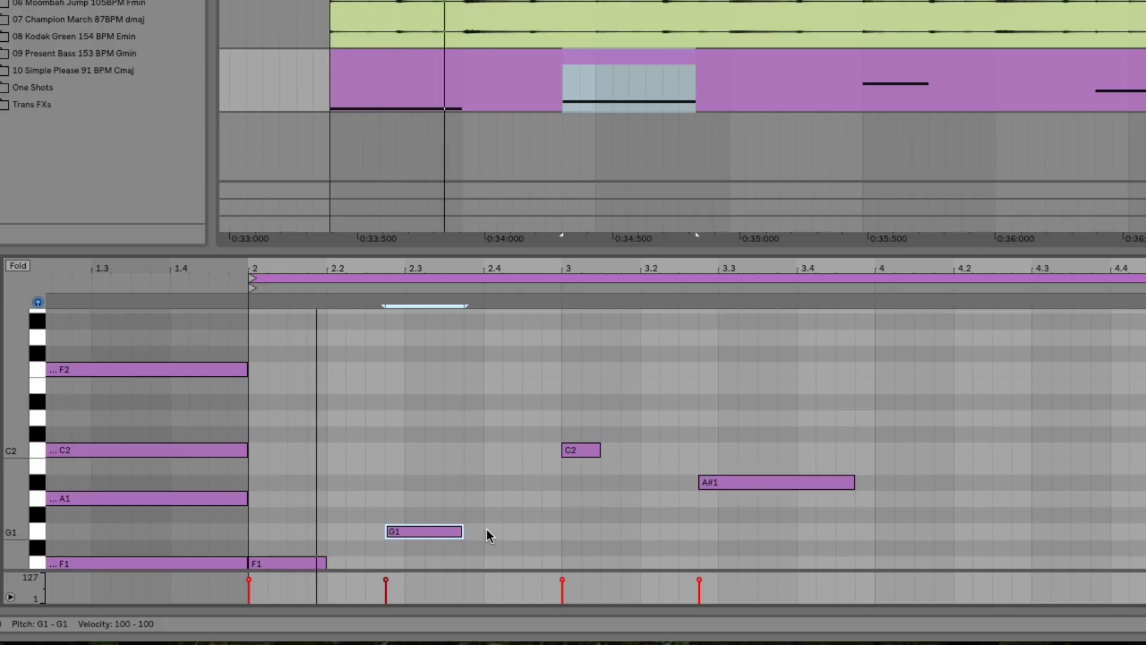
pyautogui.click(284, 562)
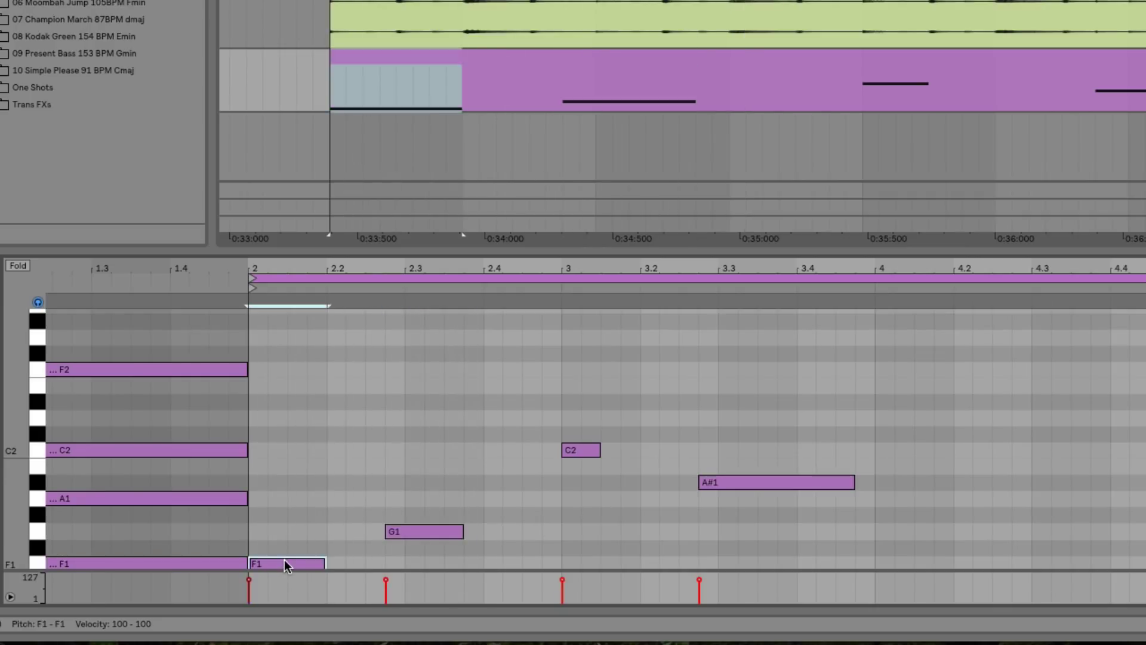
# Audition the G1 note, play the line and audition the C2 note at bar 3
pyautogui.click(430, 531)
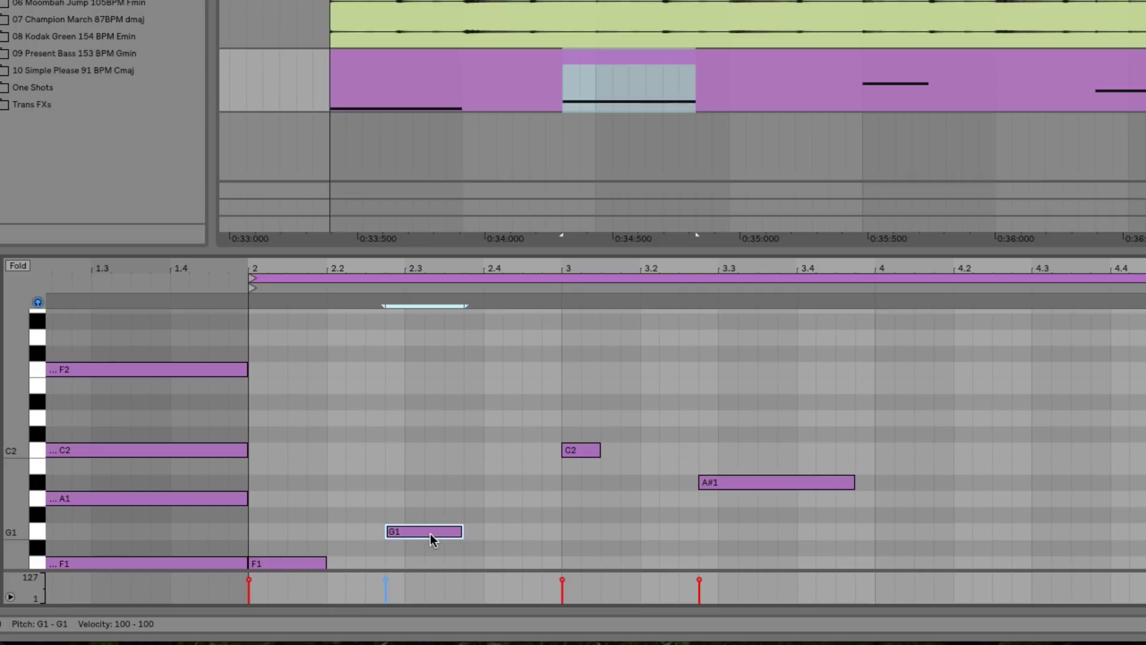
pyautogui.press('space')
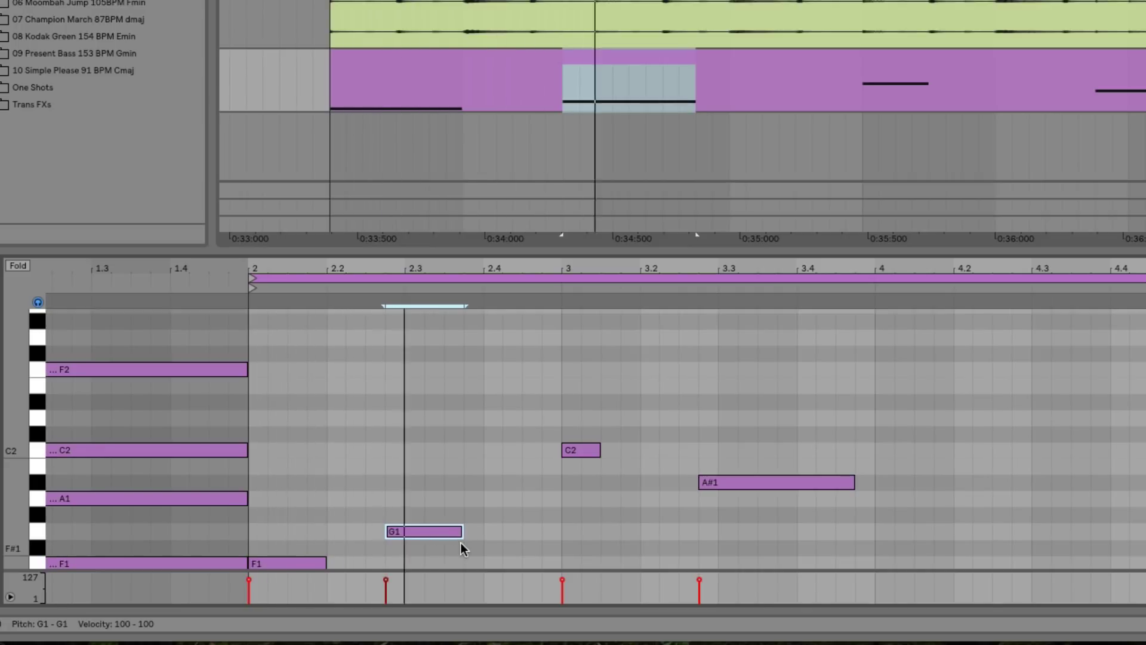
pyautogui.click(583, 449)
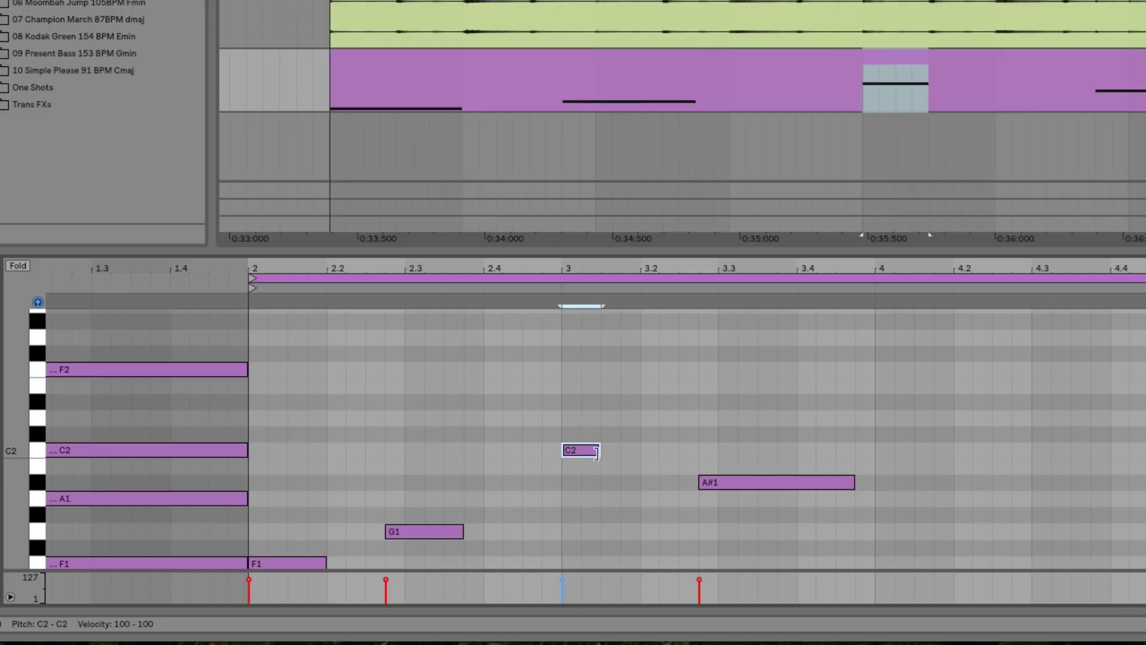
# Delete the A#1 note before 3.3 and draw a half-beat C2 note at 3.2
pyautogui.doubleClick(747, 481)
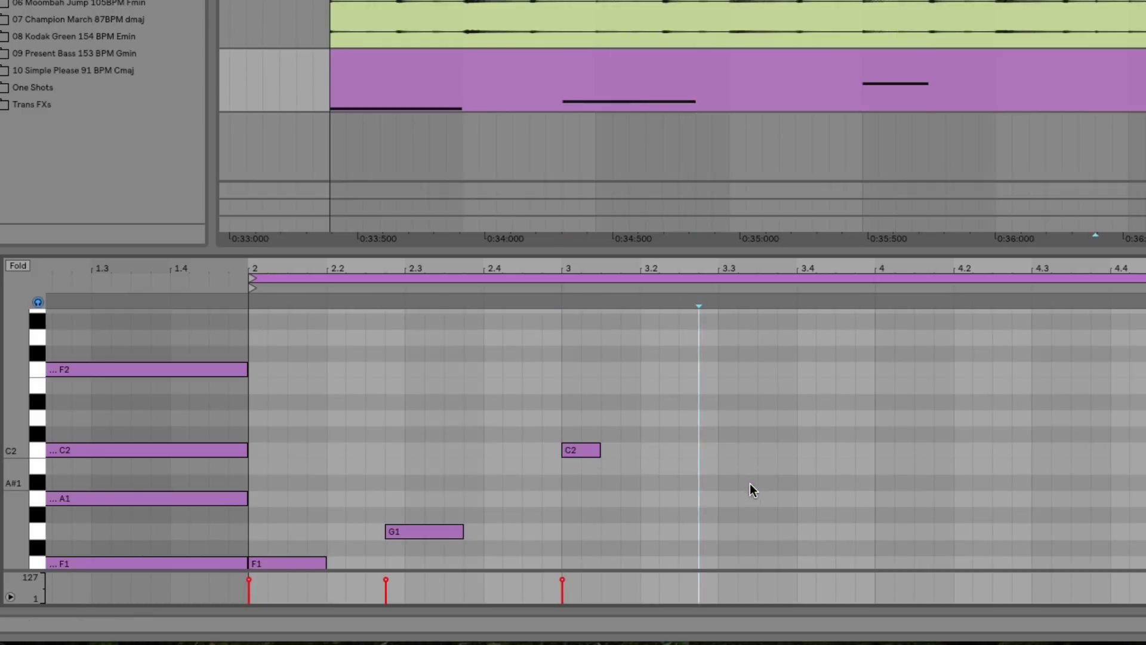
pyautogui.doubleClick(650, 450)
pyautogui.press('space')
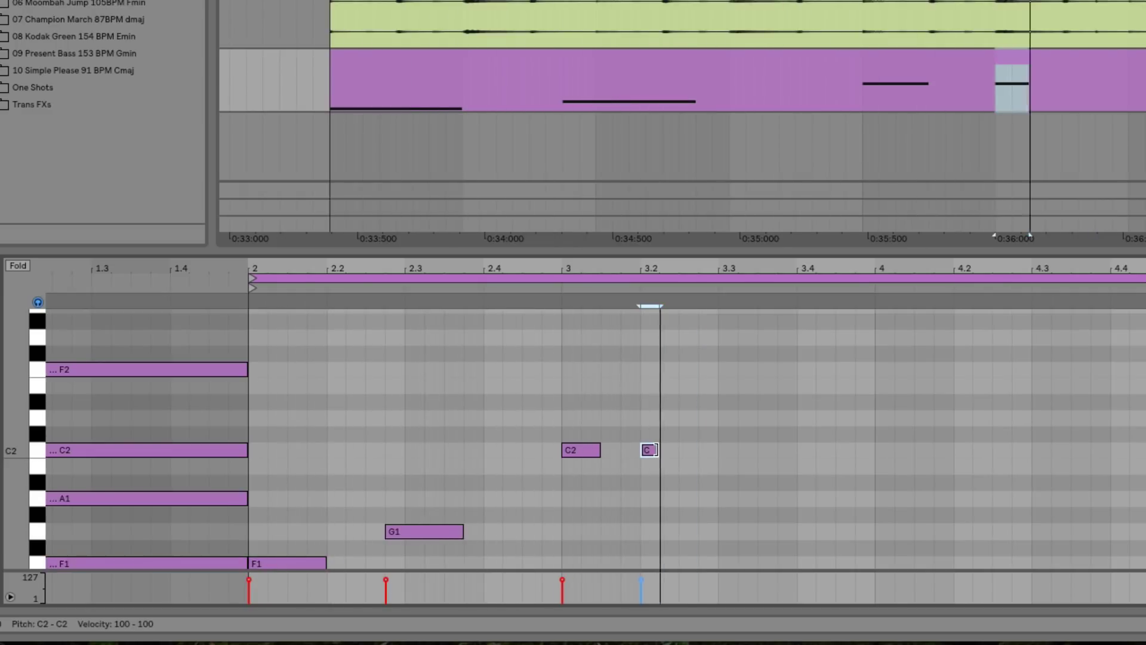
pyautogui.moveTo(657, 449); pyautogui.dragTo(798, 420)
# Draw a one-beat D2 note, play the line and shift the note to start a sixteenth before 3.3
pyautogui.doubleClick(728, 435)
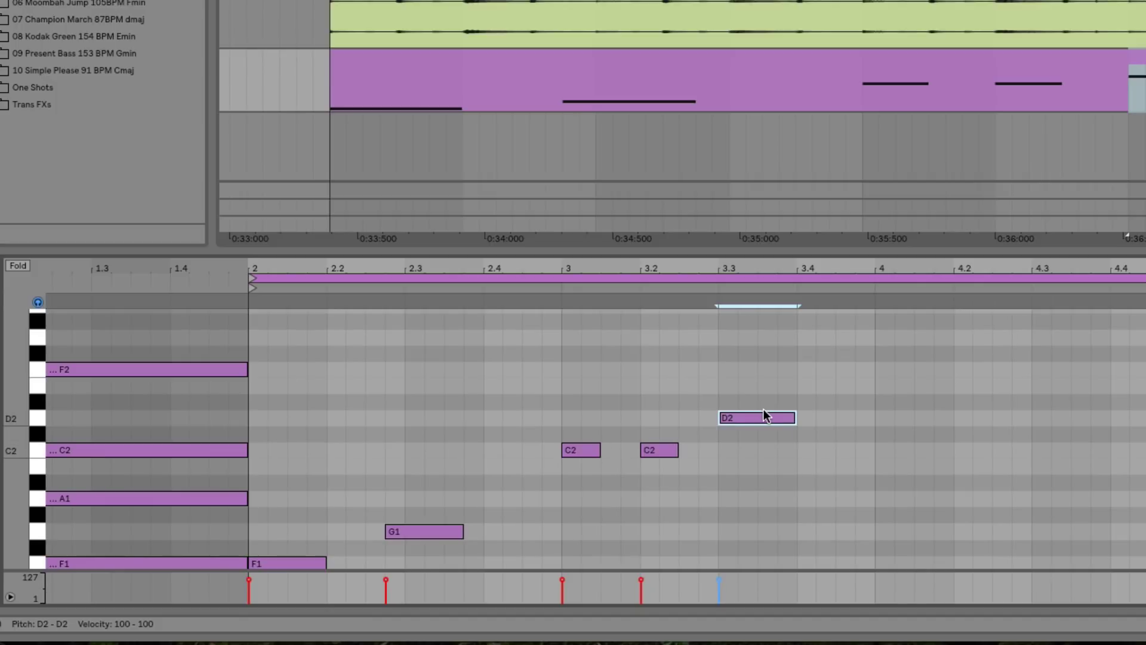
pyautogui.press('space')
pyautogui.moveTo(773, 418); pyautogui.dragTo(752, 418)
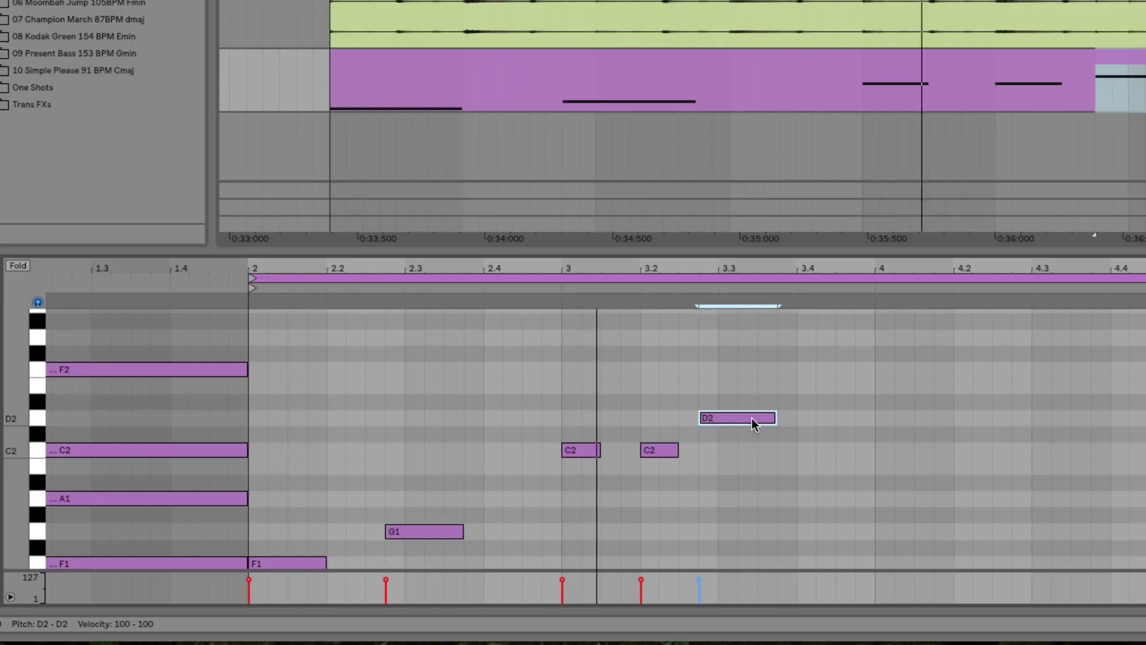
# Duplicate the whole two-bar bass pattern so the copy starts at bar 4, and play the line
pyautogui.click(886, 580)
pyautogui.moveTo(872, 561); pyautogui.dragTo(274, 317)
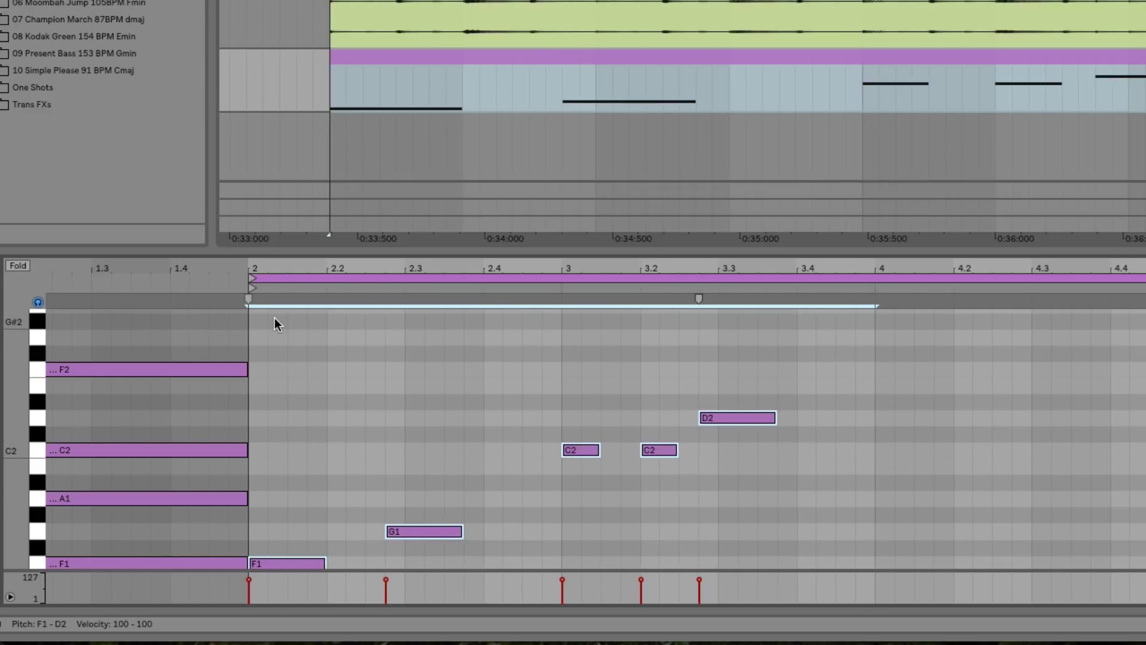
pyautogui.hotkey('ctrl', 'd')
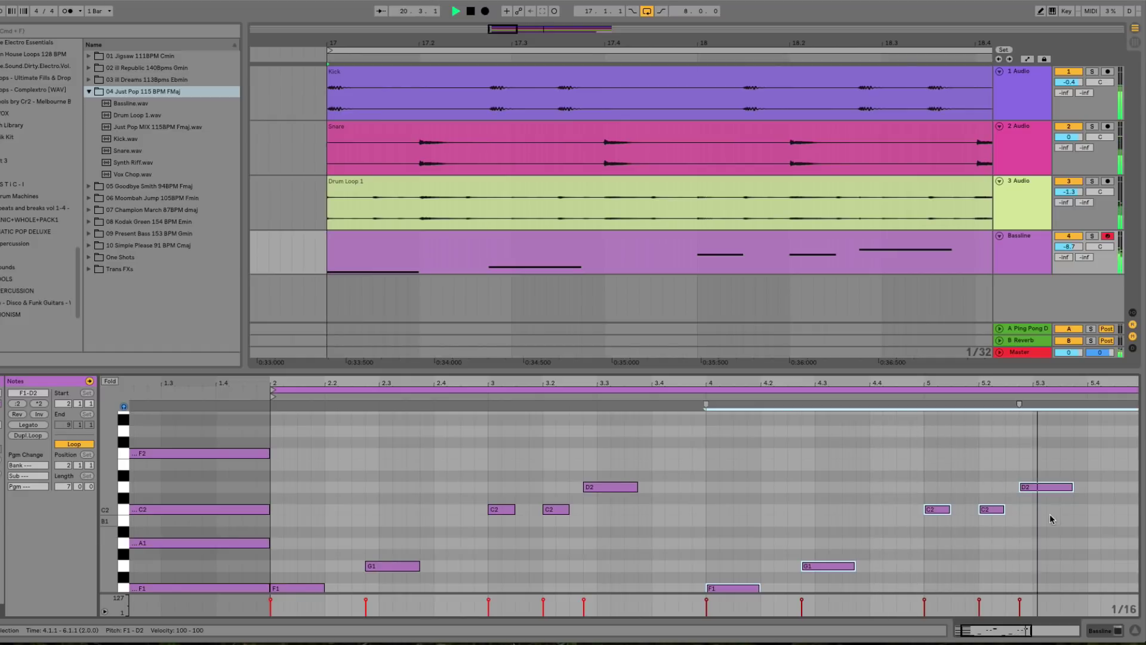
pyautogui.press('space')
# Add a sixteenth-long note at 5.4 and lower it to A#1
pyautogui.click(1094, 511)
pyautogui.moveTo(1096, 514); pyautogui.dragTo(984, 507)
pyautogui.doubleClick(981, 514)
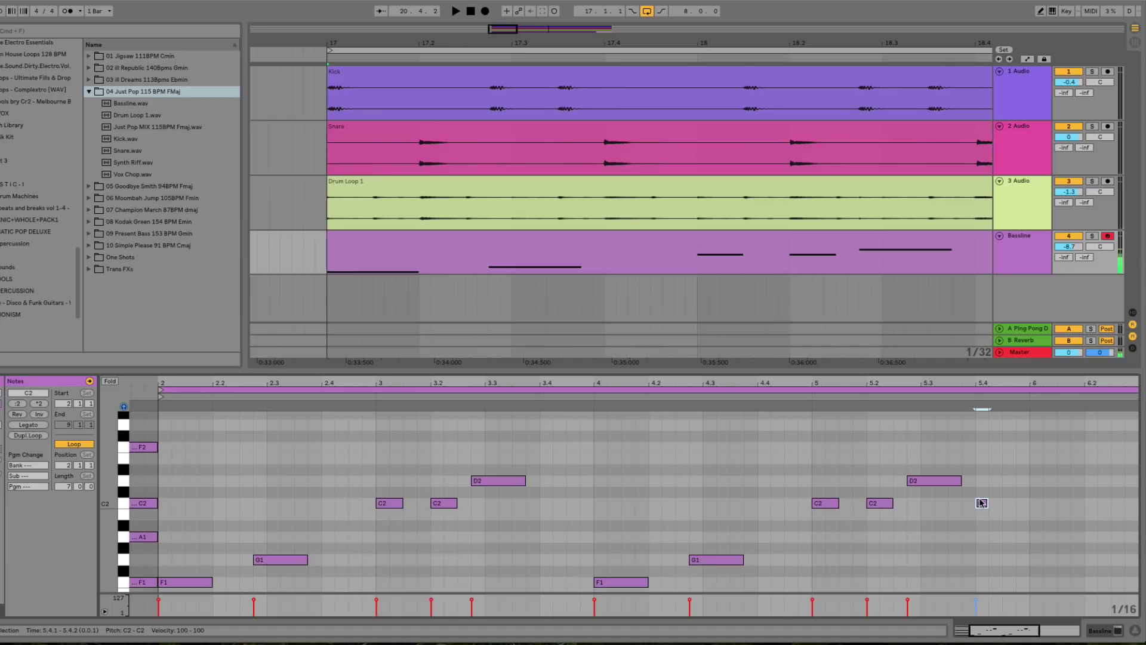
pyautogui.press('Down')
pyautogui.press('Down')
pyautogui.press('Up')
# Shorten the clip's loop to end at bar 6, make its start position 1.1.1 and play the line through
pyautogui.moveTo(954, 383); pyautogui.dragTo(953, 347)
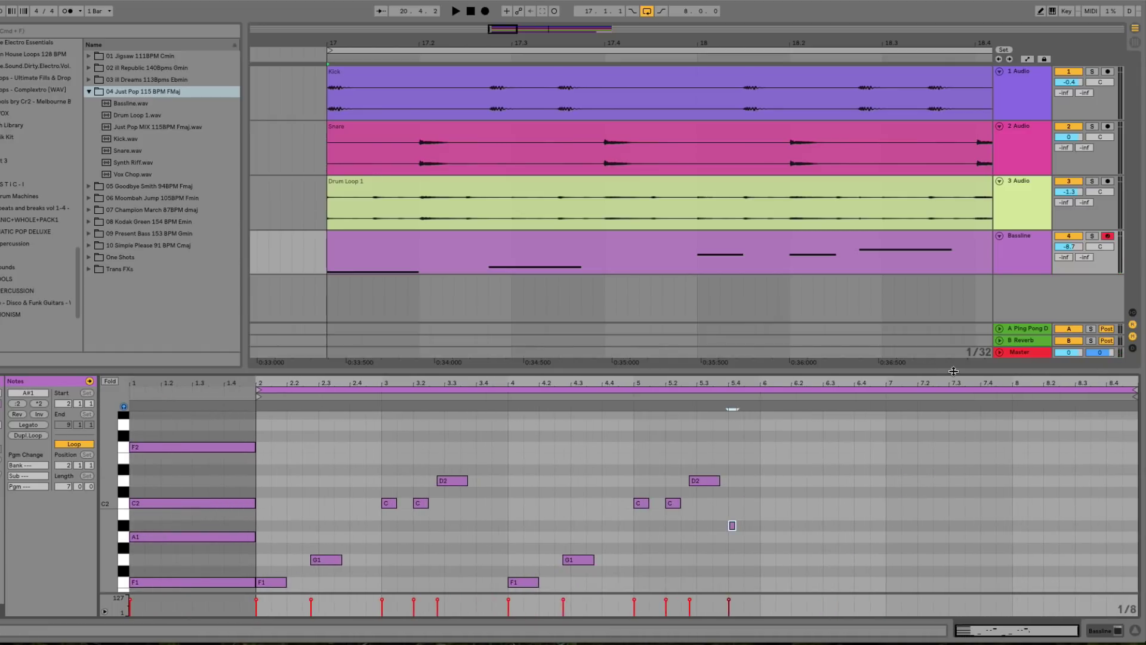
pyautogui.moveTo(1135, 391); pyautogui.dragTo(760, 392)
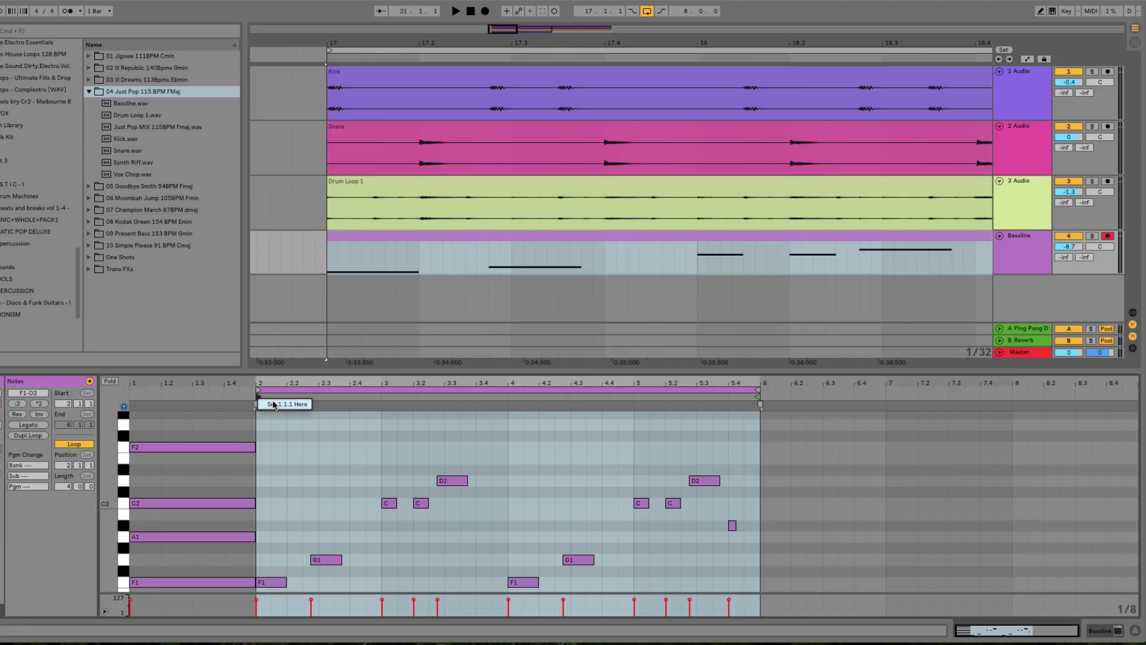
pyautogui.click(274, 405)
pyautogui.moveTo(491, 385); pyautogui.dragTo(346, 387)
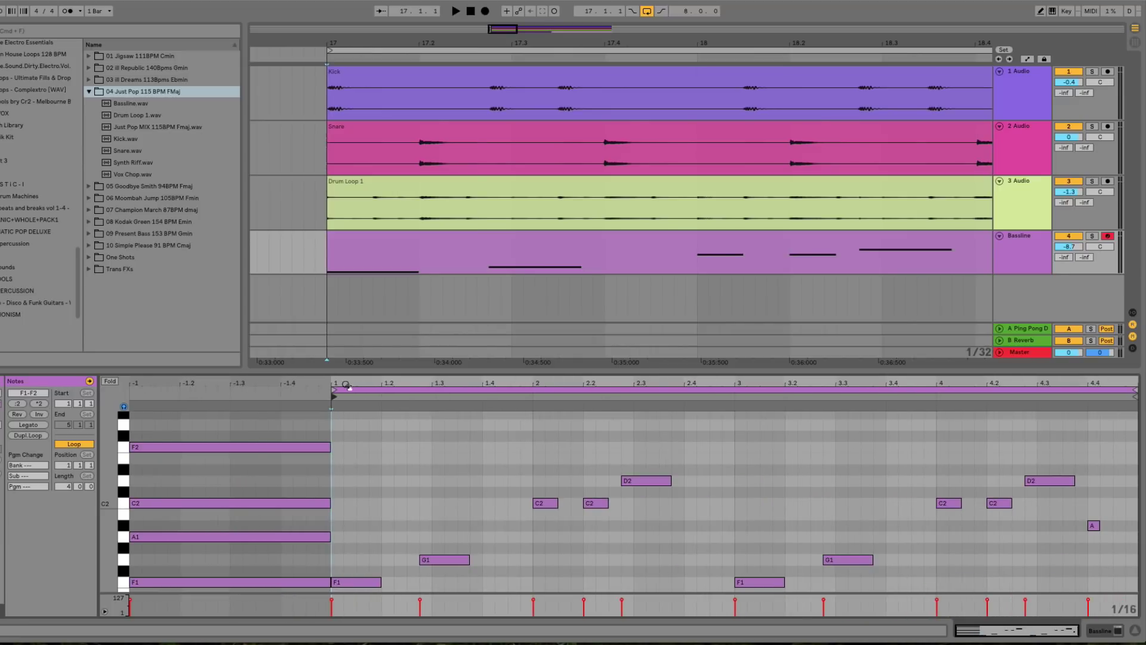
pyautogui.press('space')
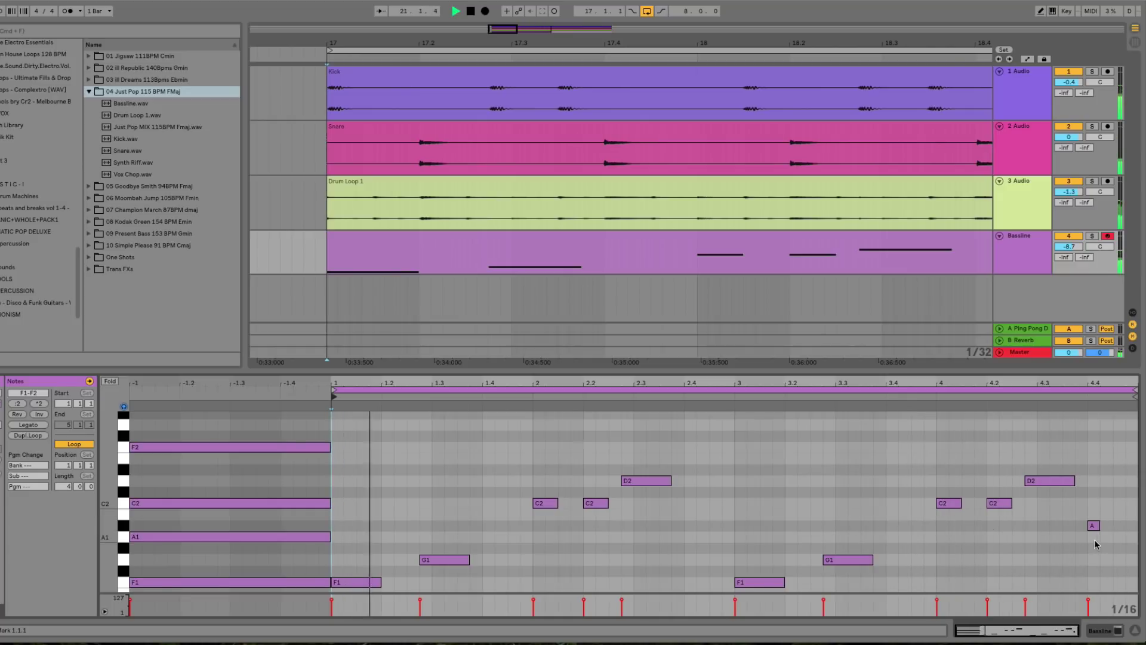
pyautogui.press('space')
# Extend the last bass note at 4.4 to three sixteenths and lower it three semitones
pyautogui.moveTo(1100, 526); pyautogui.dragTo(1127, 528)
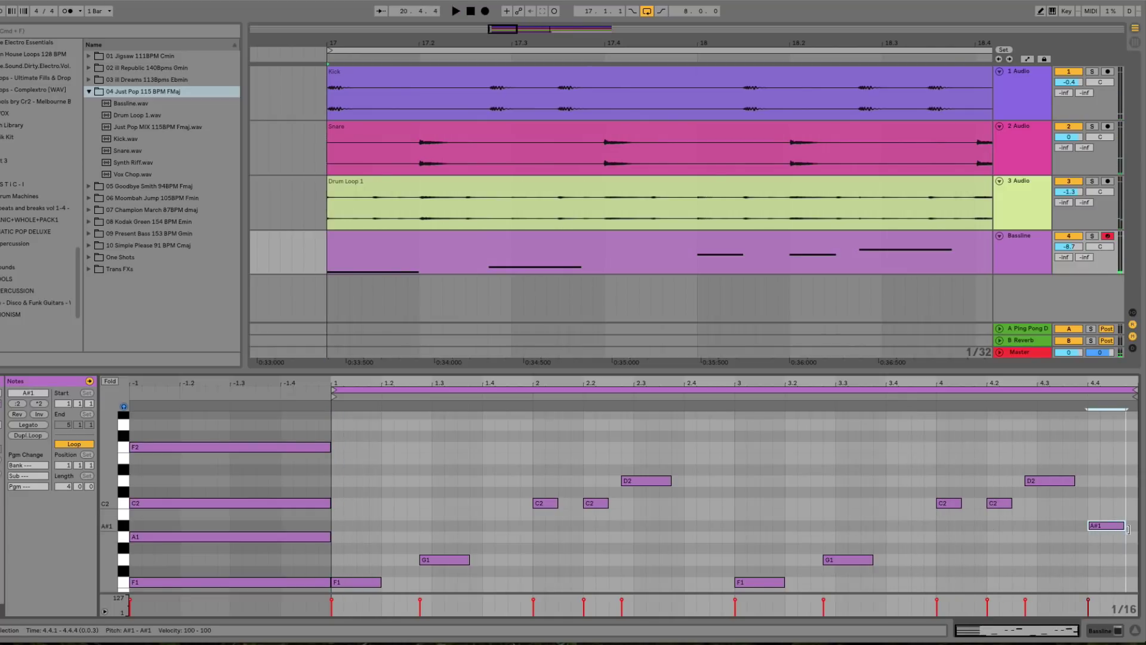
pyautogui.press('Down')
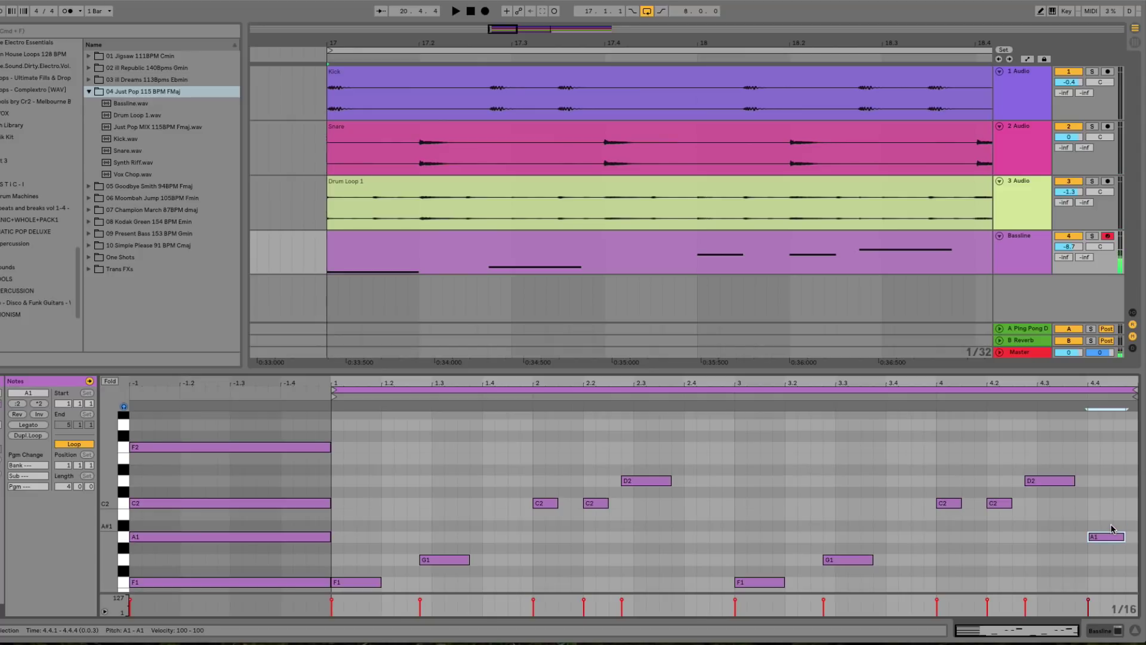
pyautogui.press('Down')
pyautogui.press('Down')
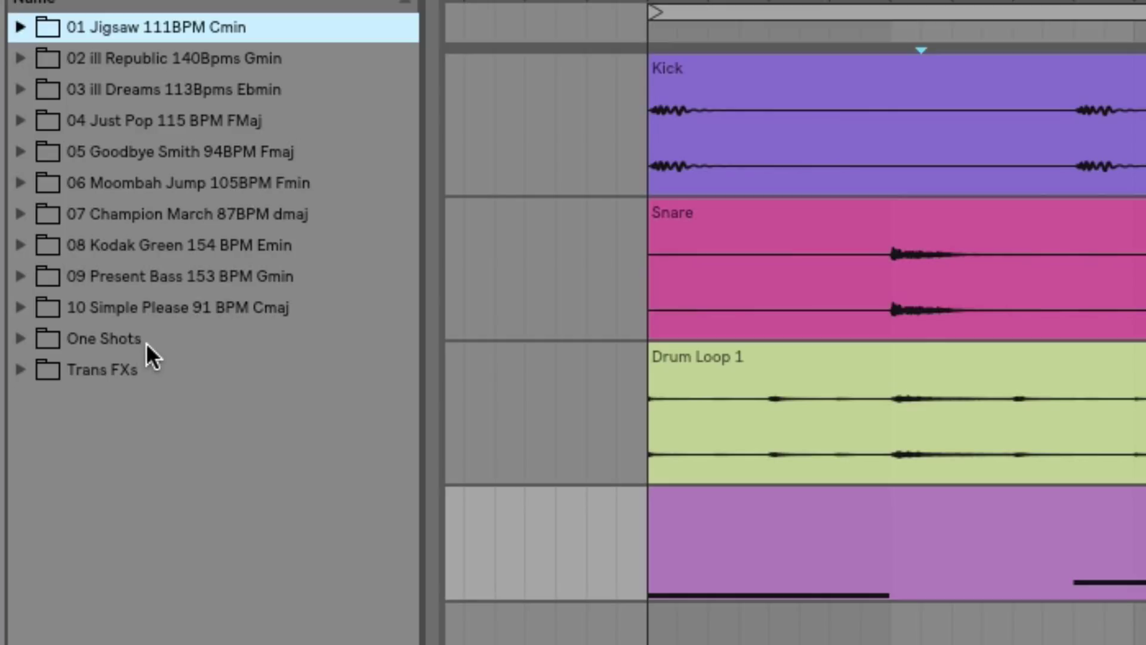
# Browse the sample pack's folders, looking inside 01 Jigsaw 111BPM Cmin, One Shots and Trans FXs
pyautogui.click(136, 318)
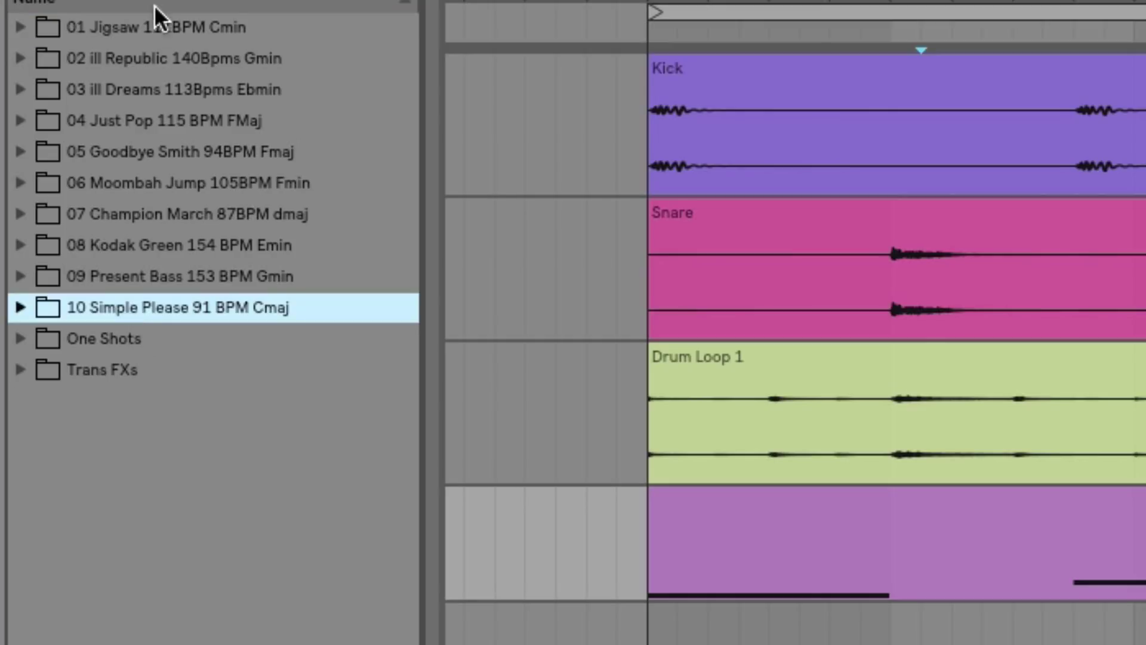
pyautogui.click(21, 27)
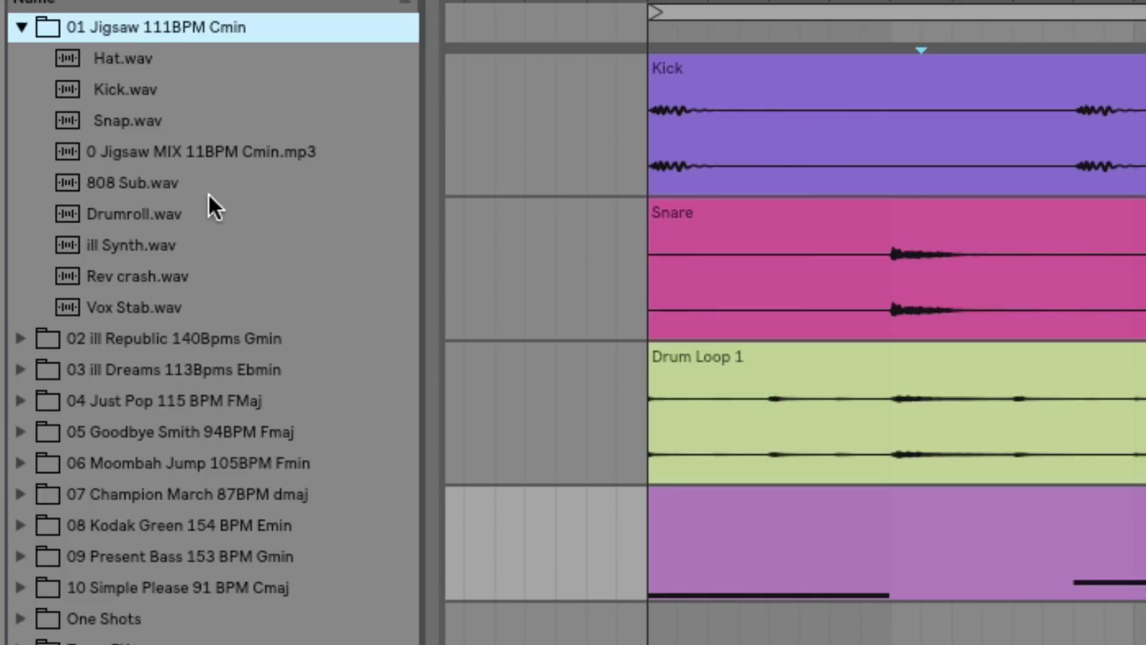
pyautogui.click(20, 618)
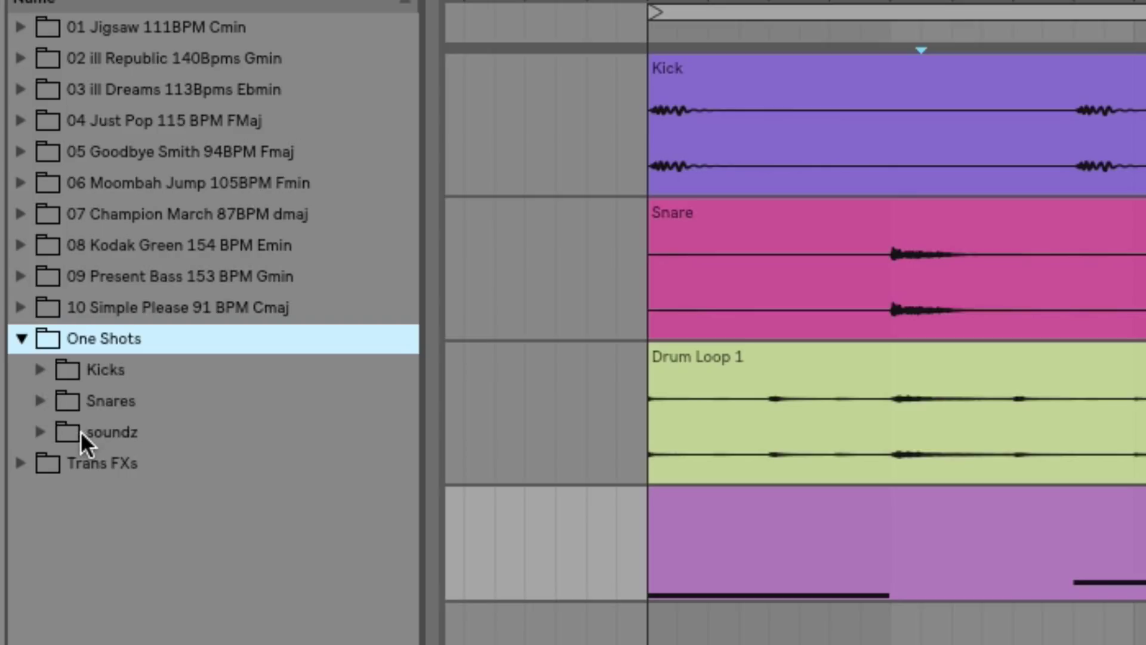
pyautogui.click(18, 464)
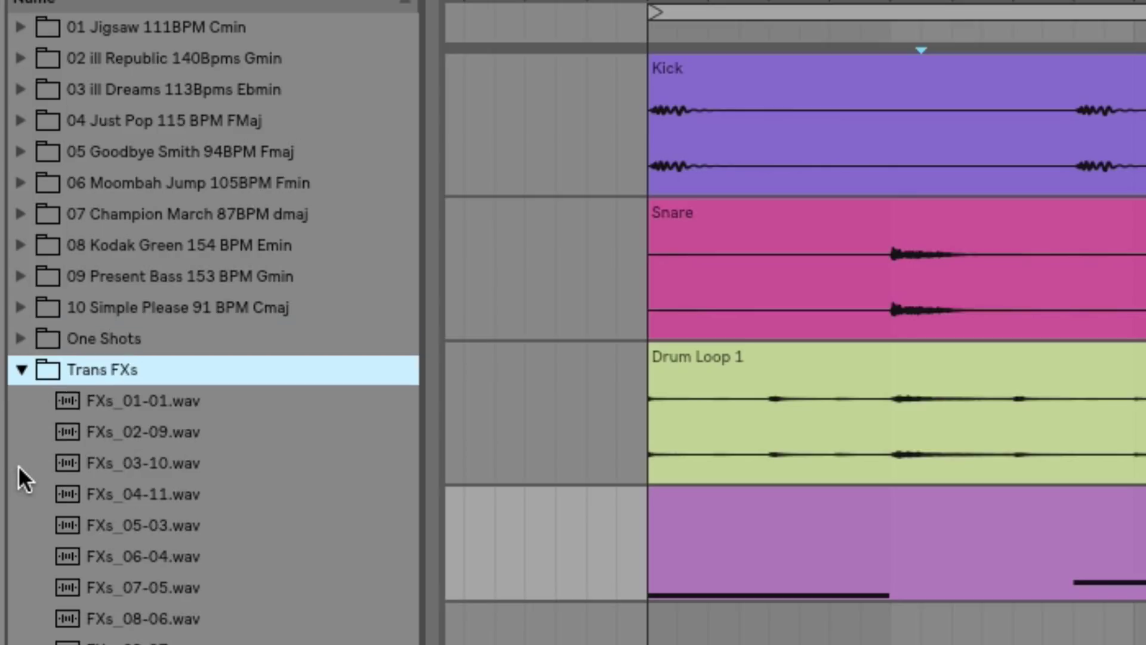
pyautogui.click(24, 371)
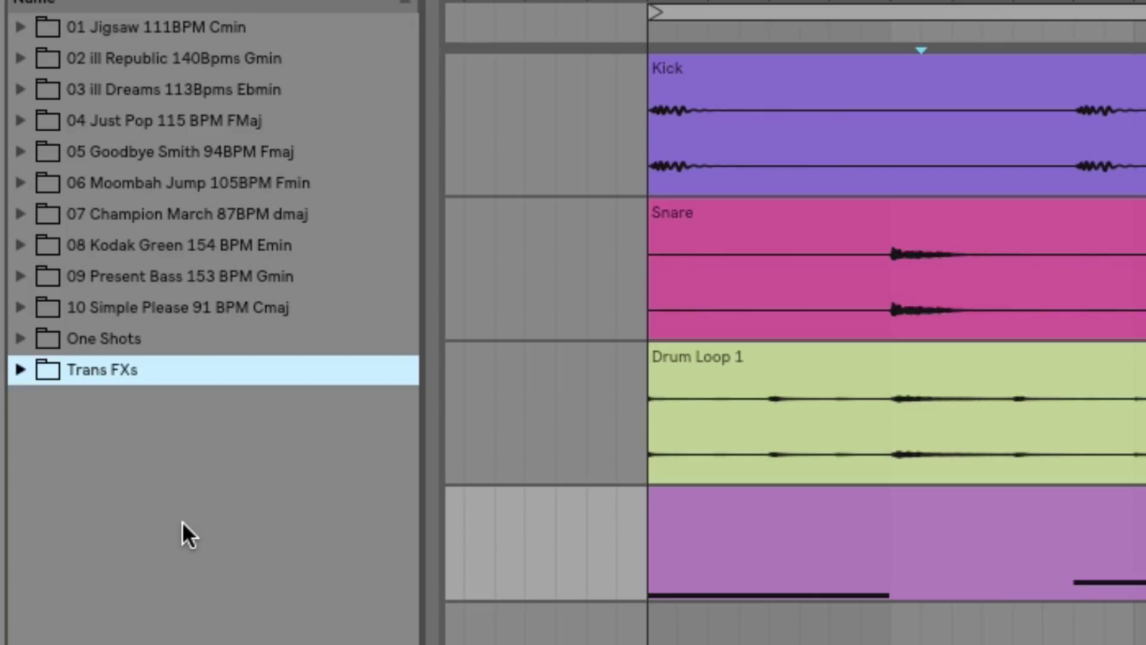